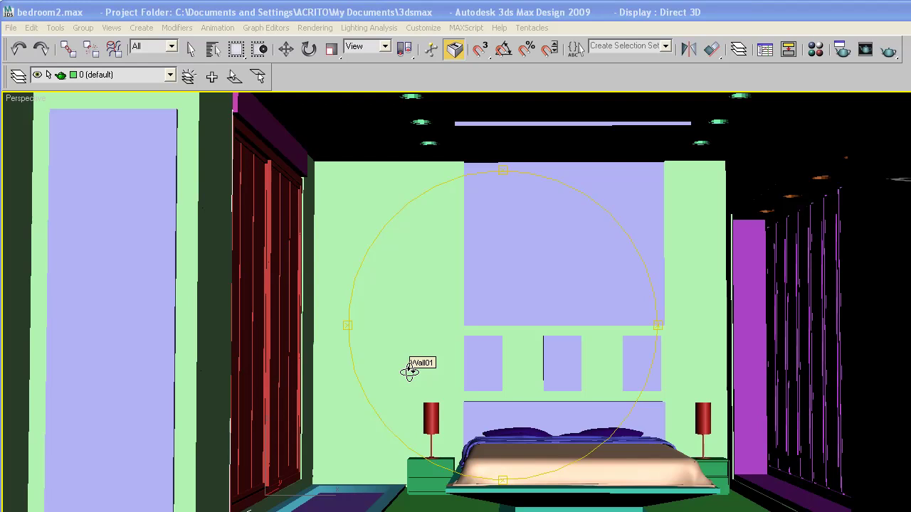
drag(409, 372, 470, 320)
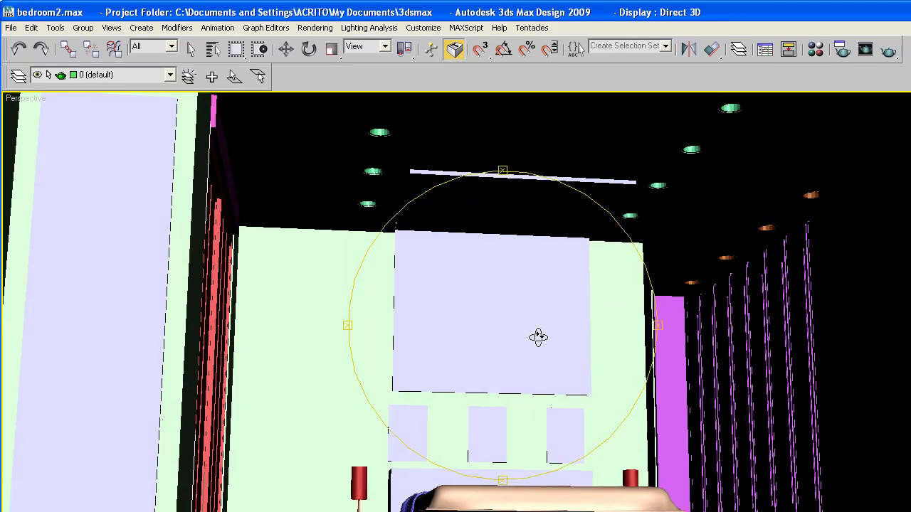
drag(539, 338, 478, 348)
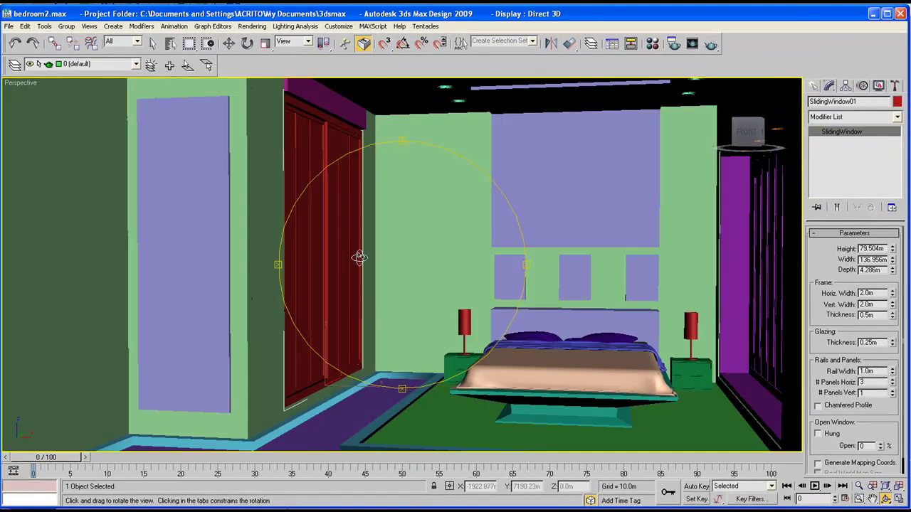
drag(380, 289, 380, 362)
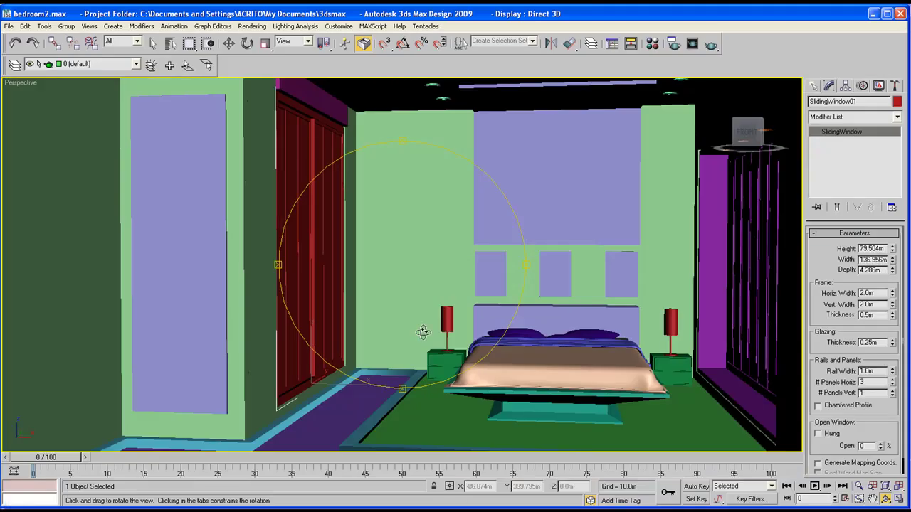
Step: Show the maximized Top view with the sliding window and the bed in frame
click(899, 500)
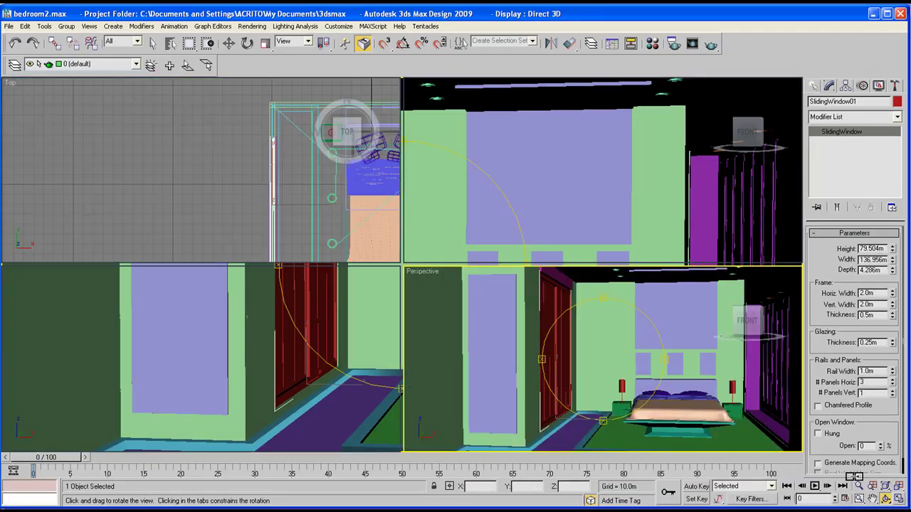
click(250, 198)
drag(250, 198, 282, 229)
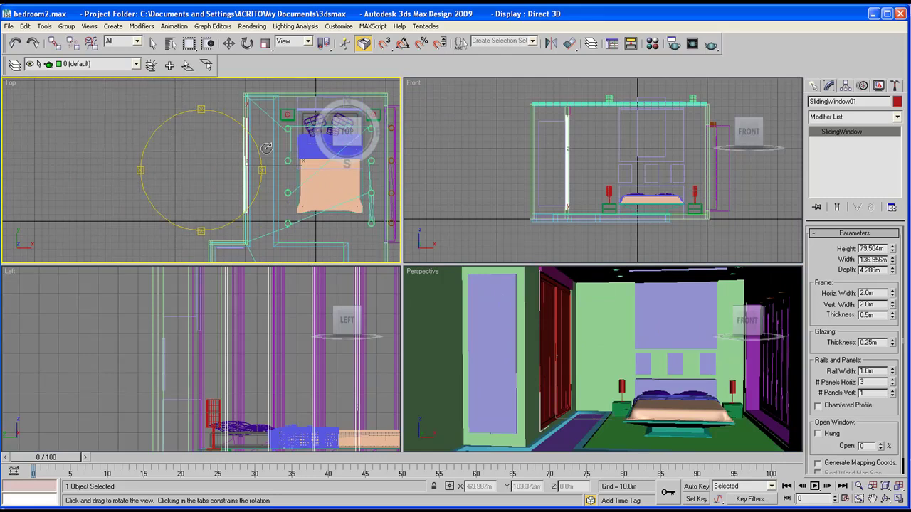
drag(234, 157, 228, 158)
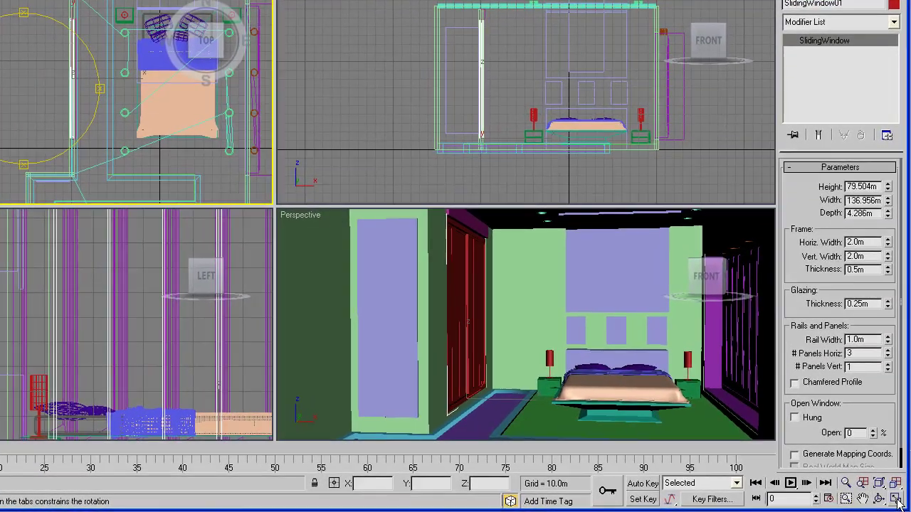
click(897, 500)
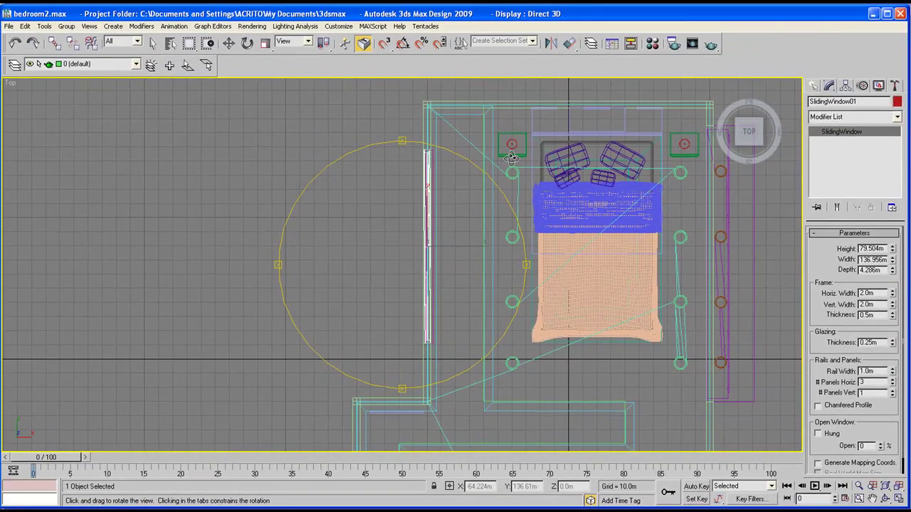
Step: Set shape creation to NURBS Curves and choose the Point Curve type
click(815, 86)
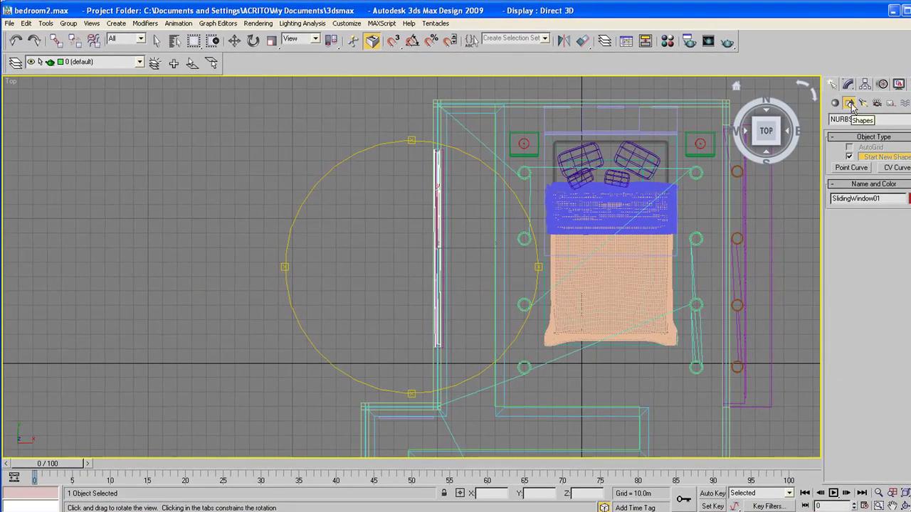
click(852, 119)
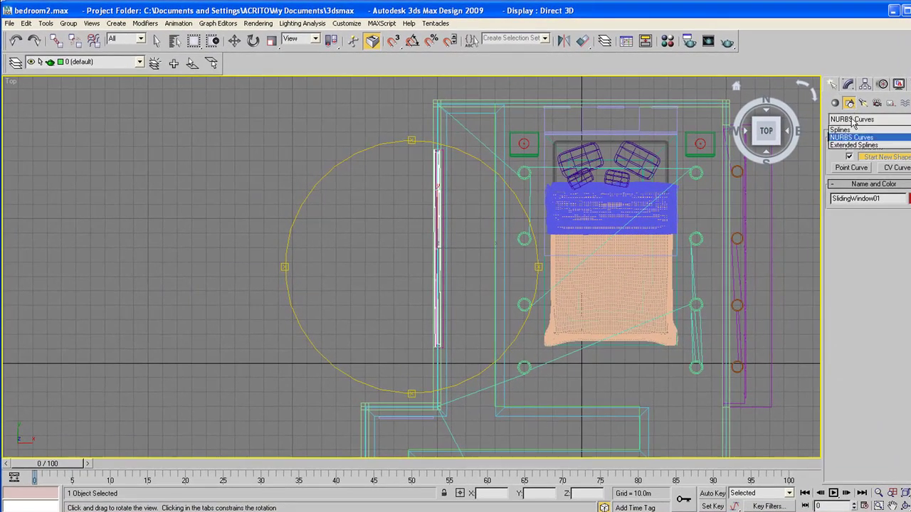
click(846, 127)
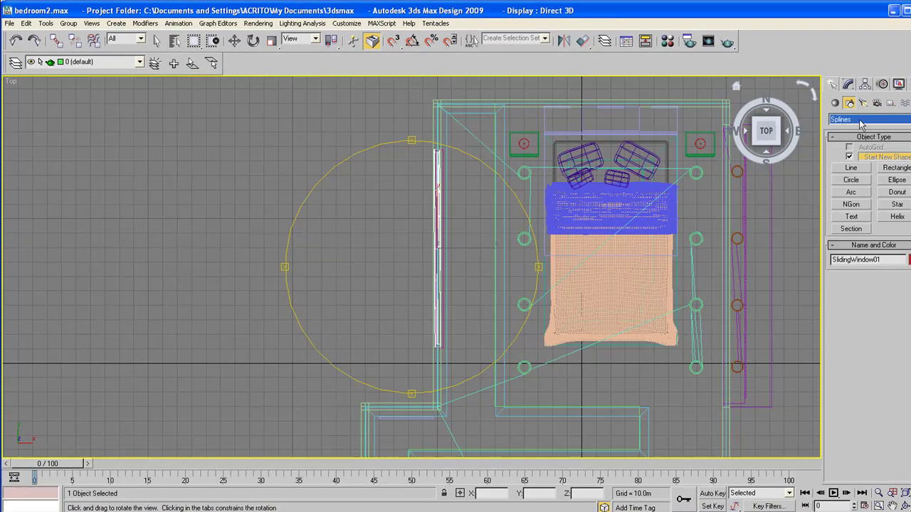
click(860, 121)
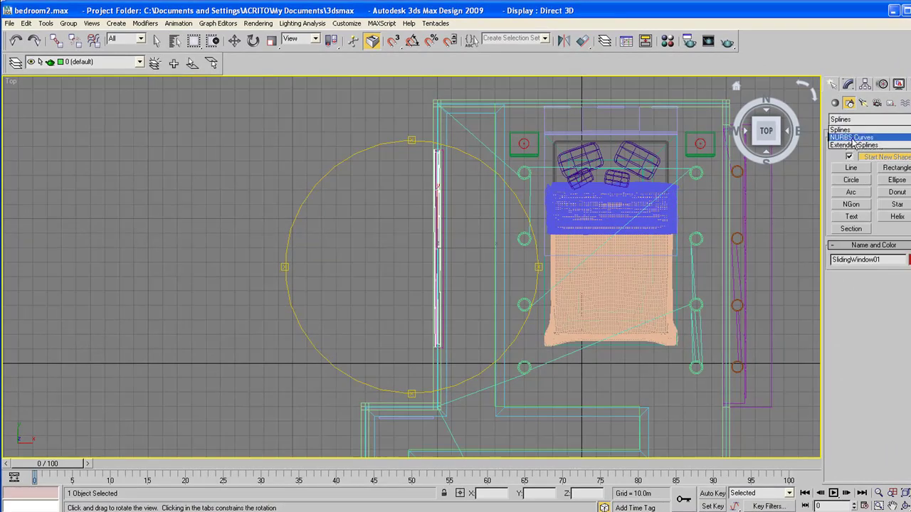
click(854, 138)
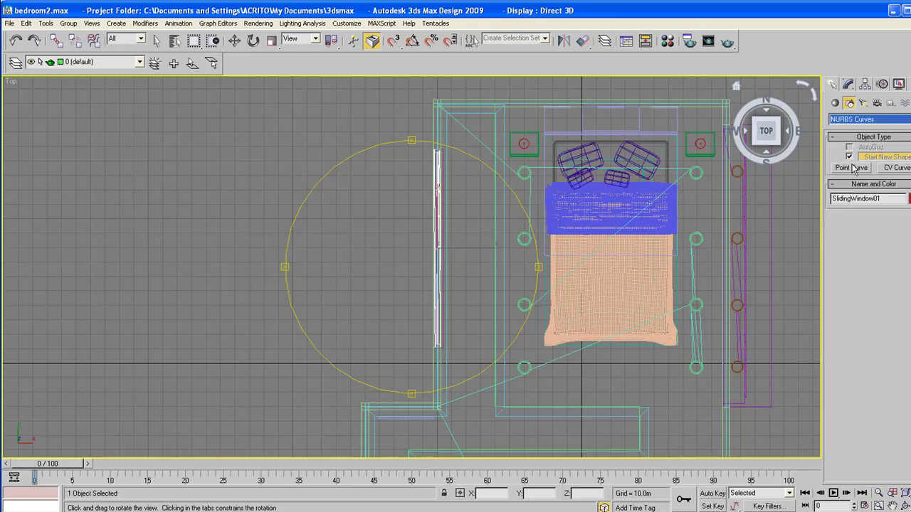
click(852, 168)
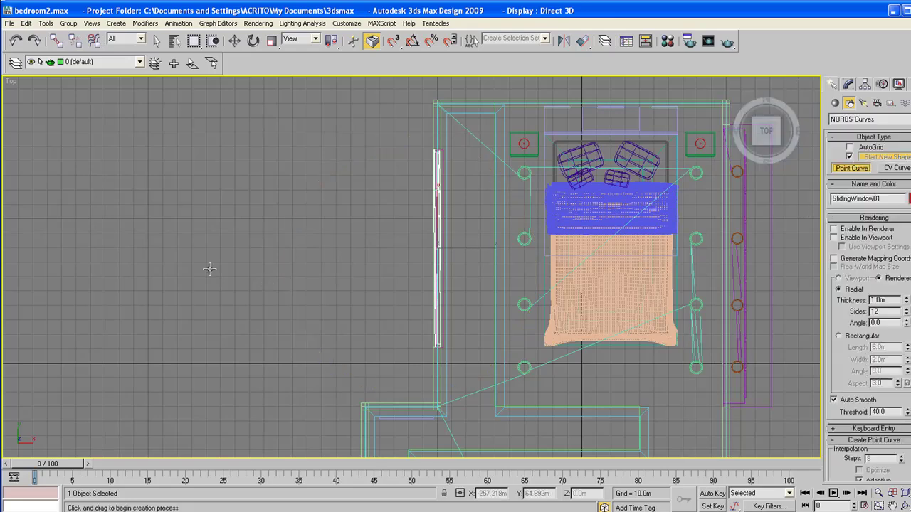
Step: Draw a wavy nine-point curve about 73 m long, running parallel to the sliding window in the empty area outside the room
scroll(333, 222, up, 2)
middle_drag(355, 185, 306, 233)
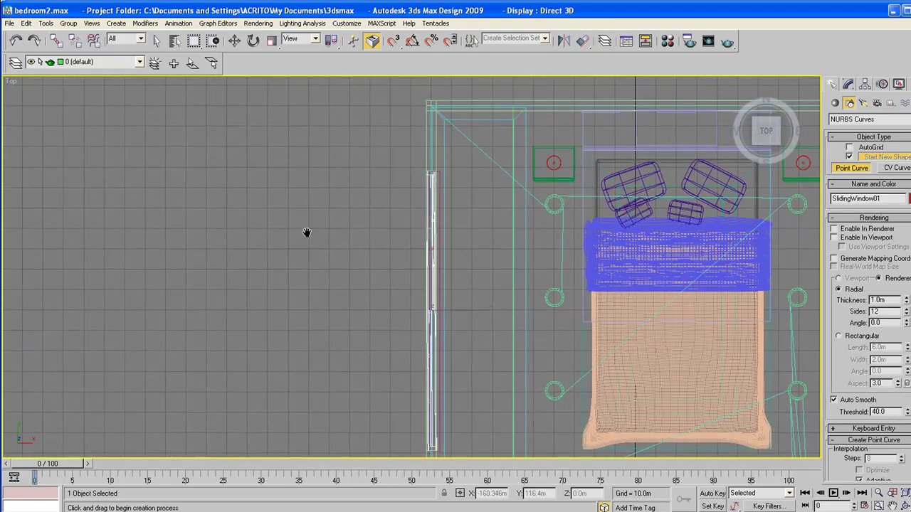
scroll(364, 190, up, 3)
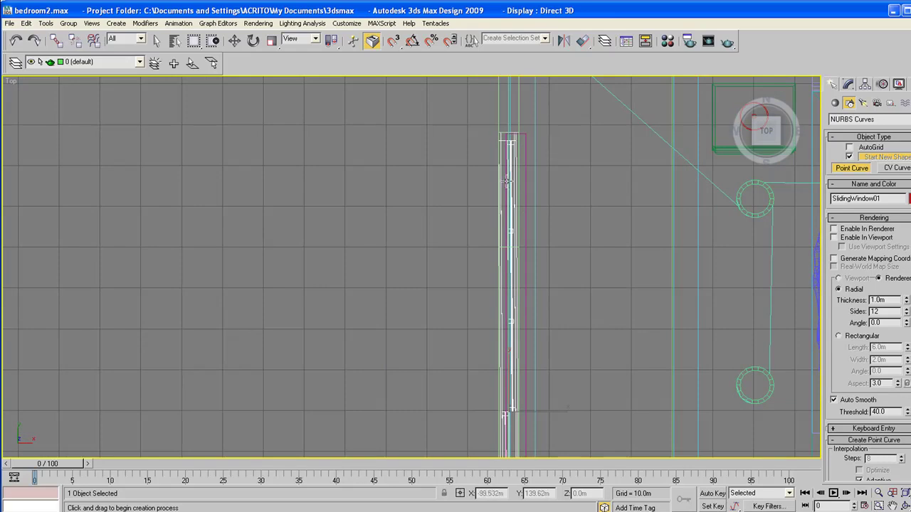
click(263, 134)
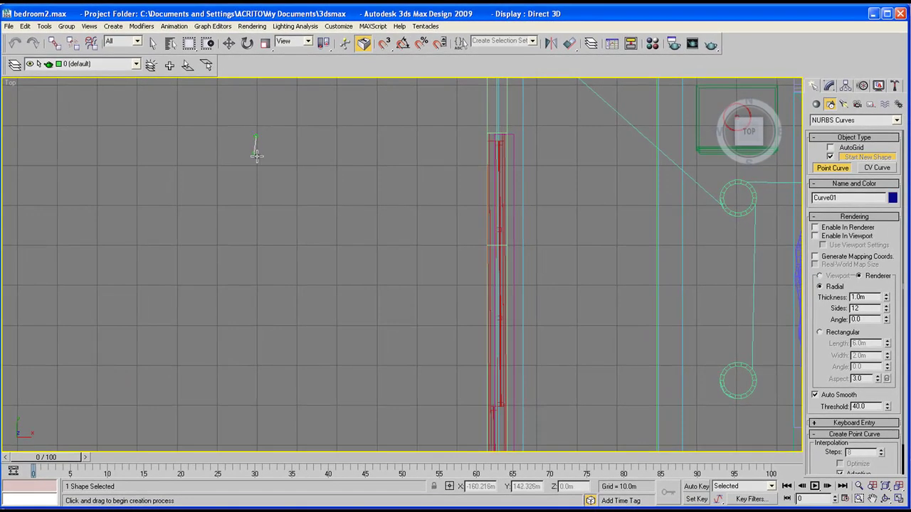
click(278, 189)
click(244, 234)
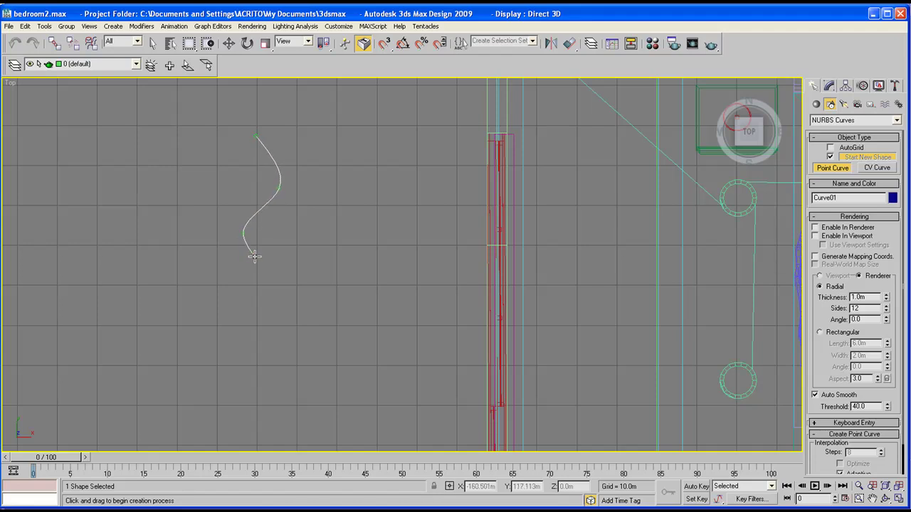
click(279, 259)
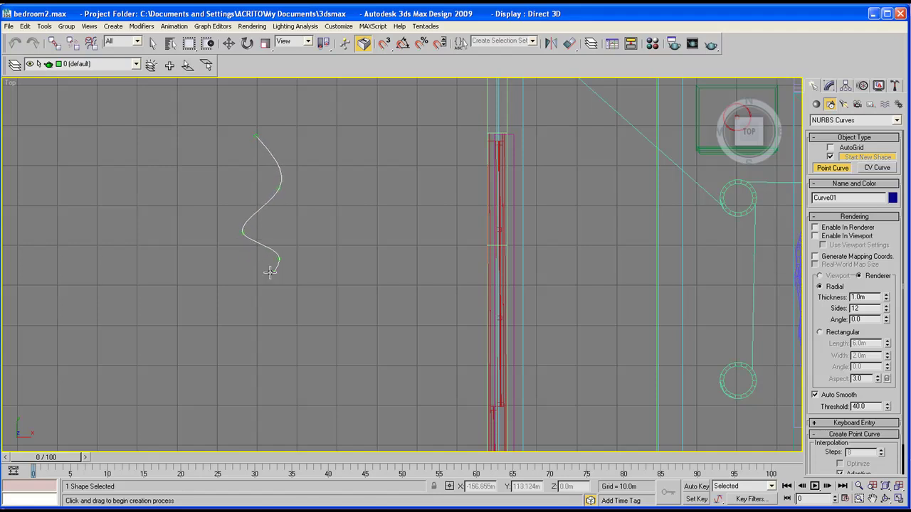
click(240, 292)
click(283, 332)
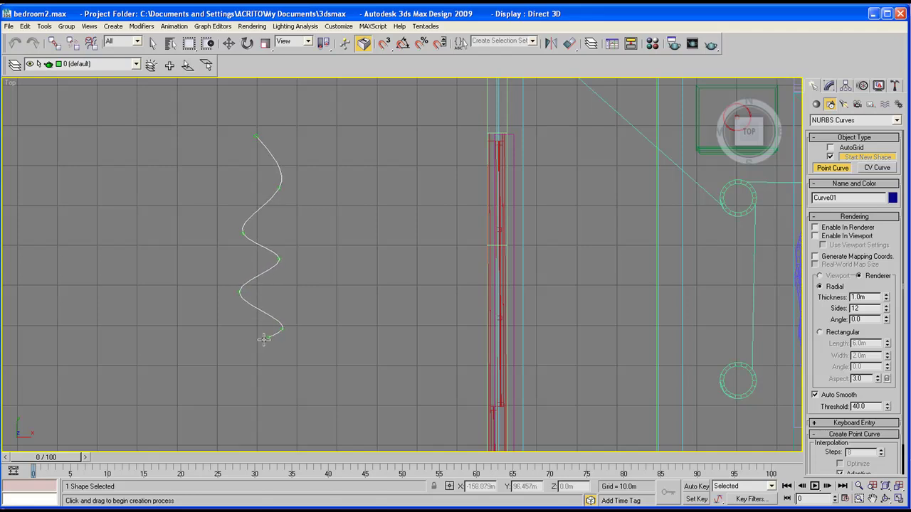
click(229, 365)
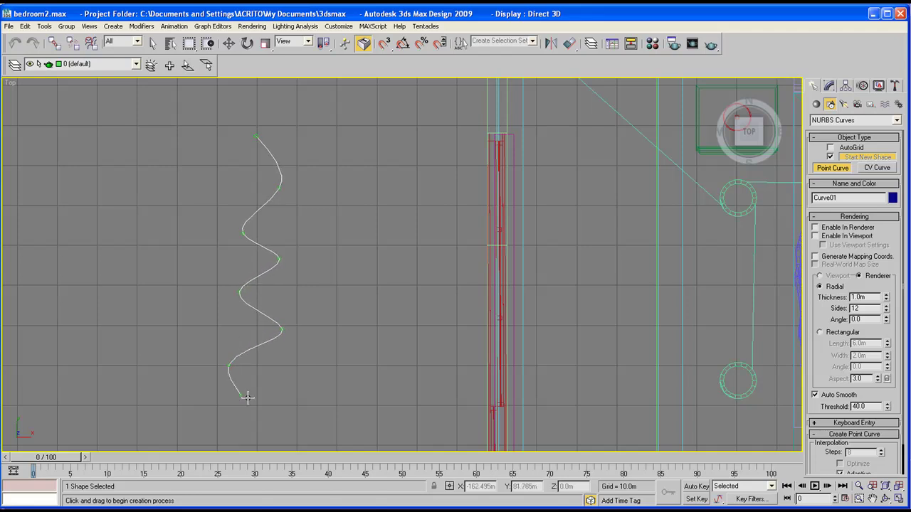
click(294, 396)
click(236, 427)
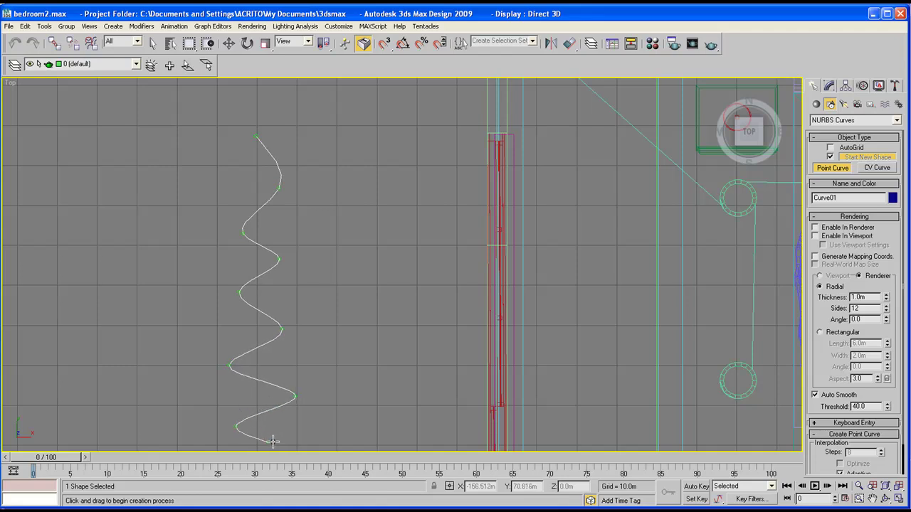
right_click(273, 397)
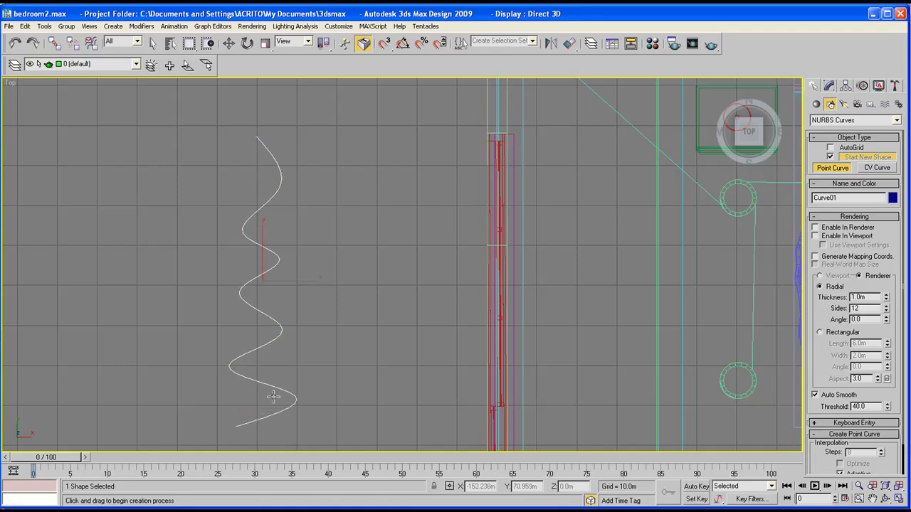
Step: Draw a second wavy point curve about 65 m long over the first, with ten points and differently spaced folds
click(244, 162)
click(271, 199)
click(237, 244)
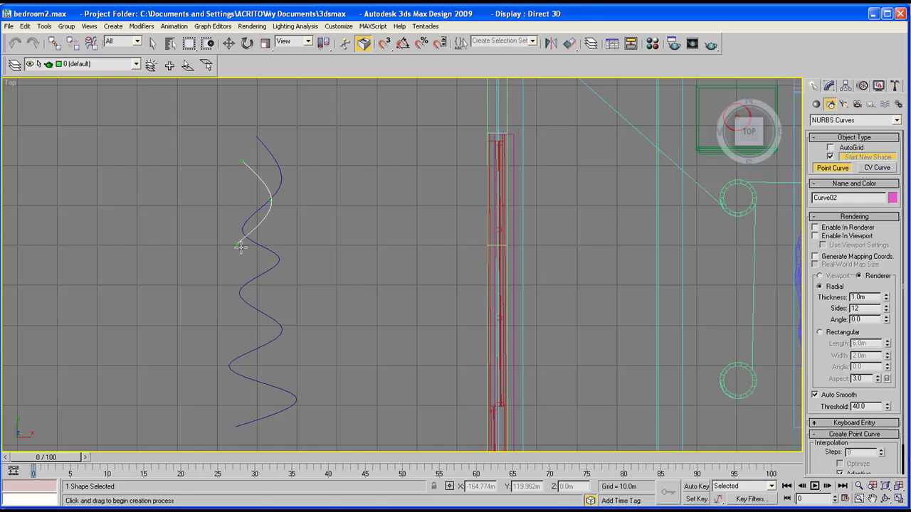
click(291, 279)
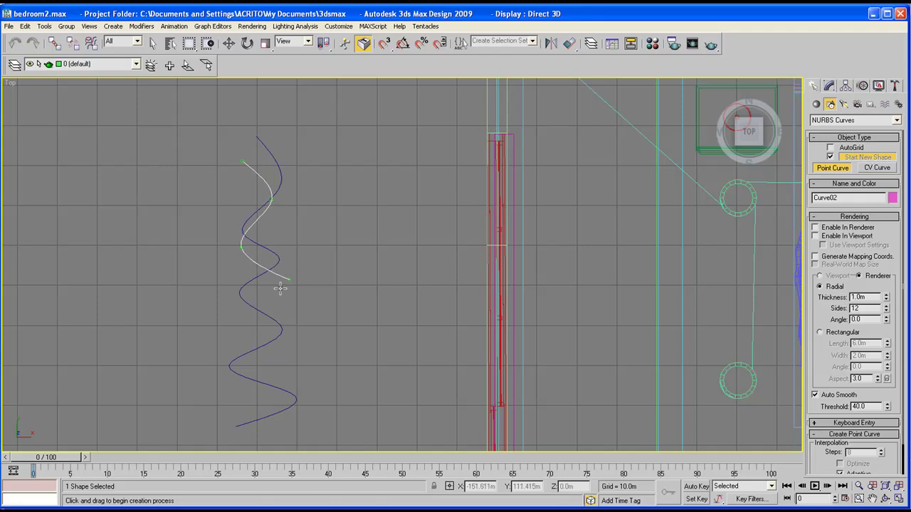
click(283, 329)
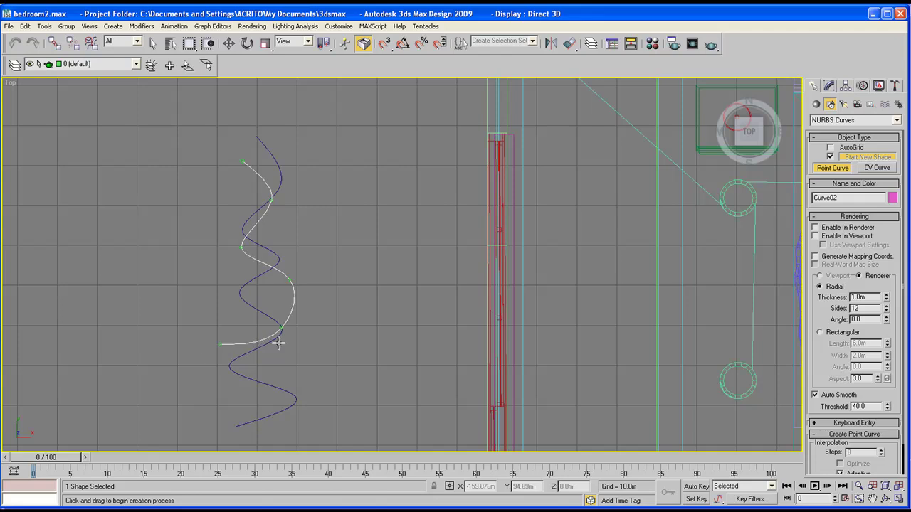
key(BackSpace)
click(232, 299)
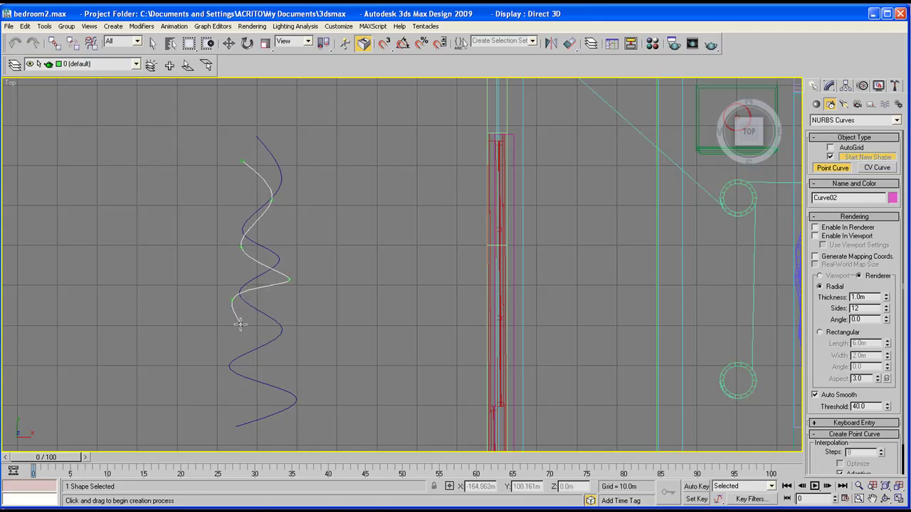
click(282, 306)
click(220, 340)
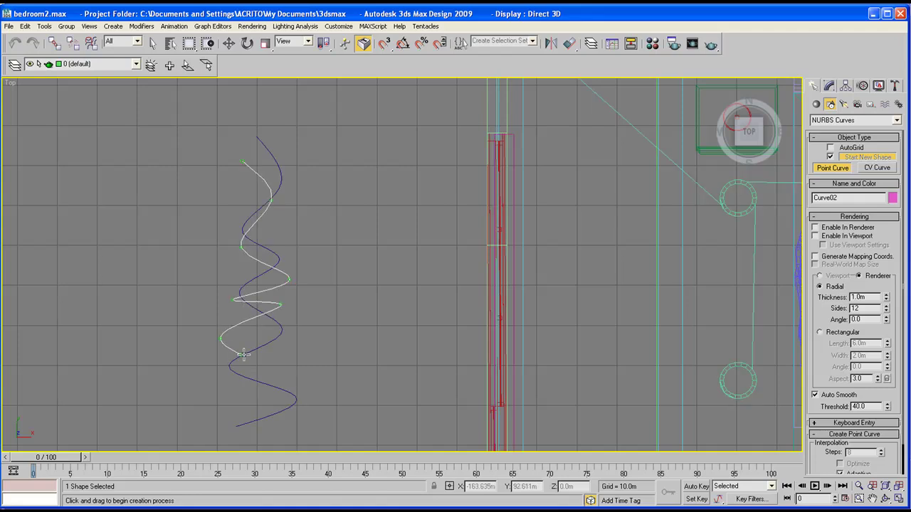
click(282, 370)
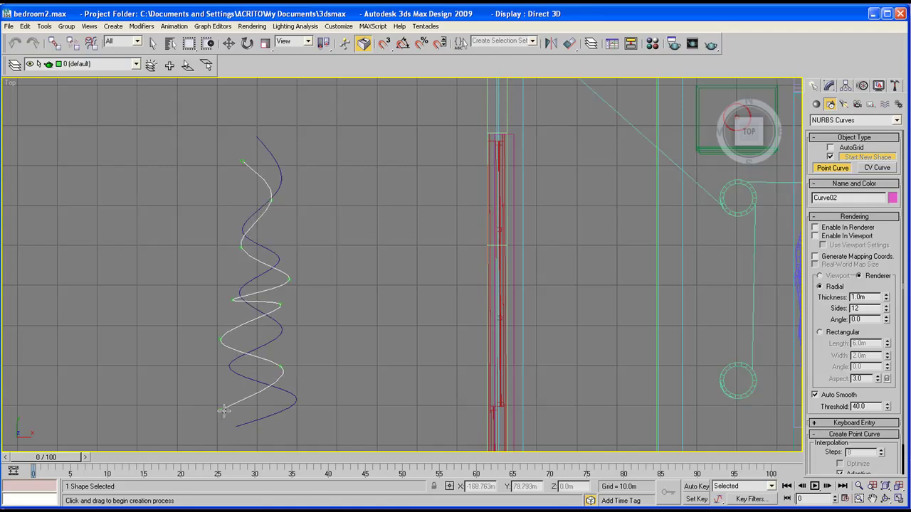
click(222, 413)
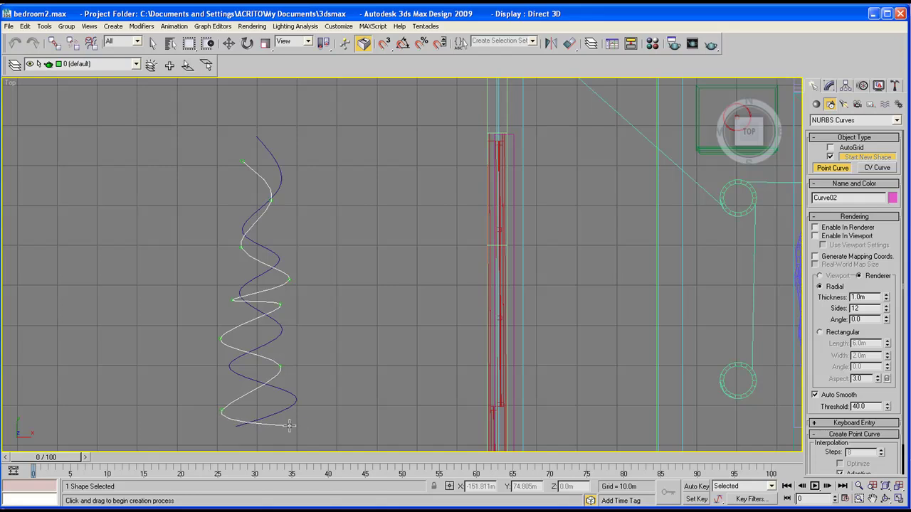
click(263, 421)
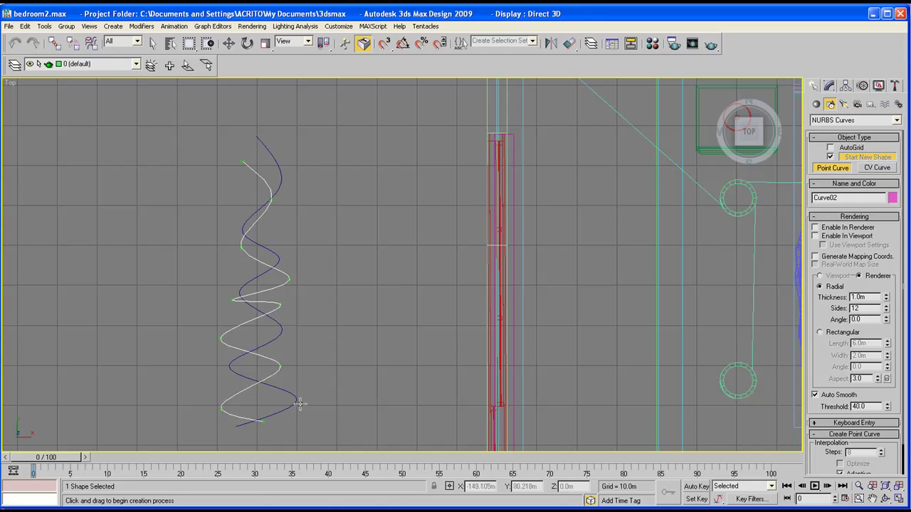
right_click(300, 403)
Step: Draw a third, tightly folded point curve about 72 m long over the other two, with about 23 points
middle_drag(301, 224, 272, 200)
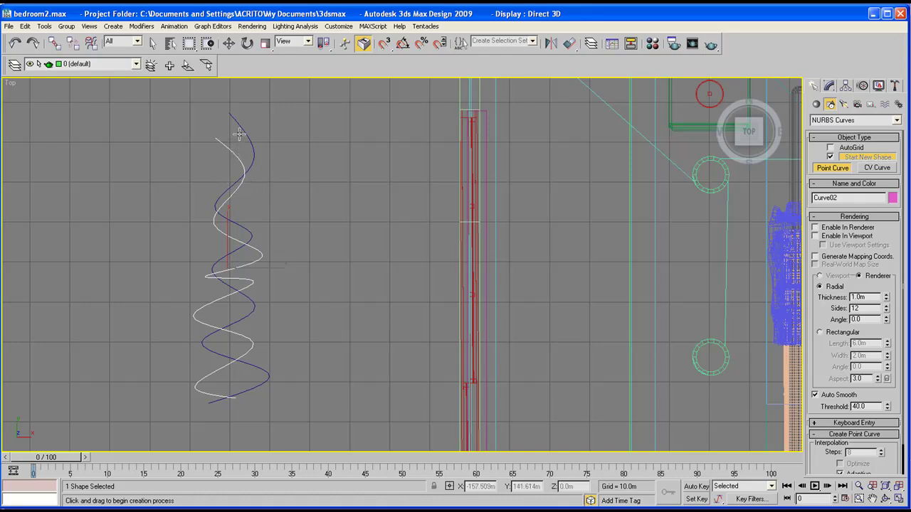
scroll(234, 129, up, 2)
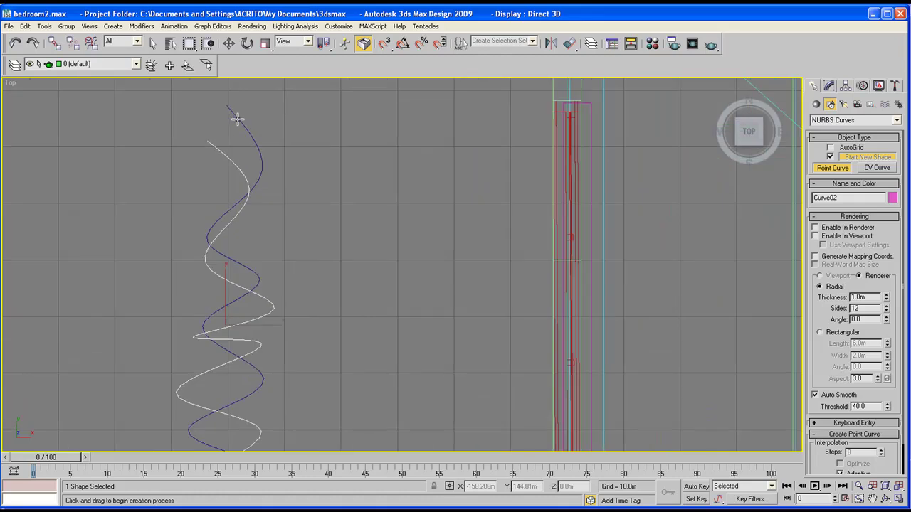
right_click(249, 112)
click(208, 119)
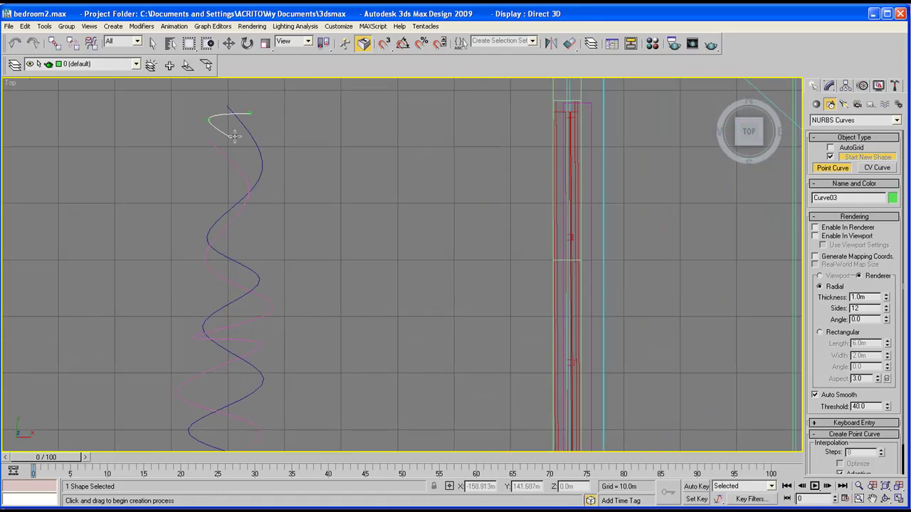
click(261, 135)
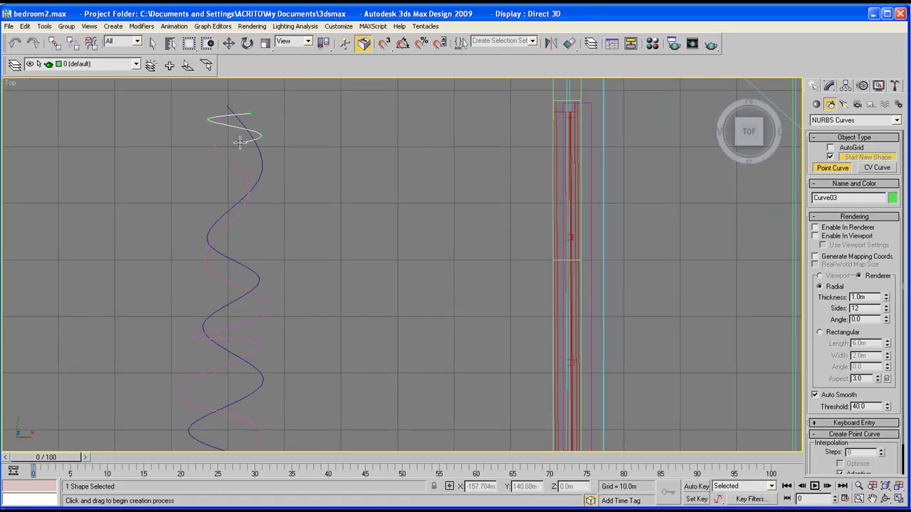
click(205, 150)
click(263, 168)
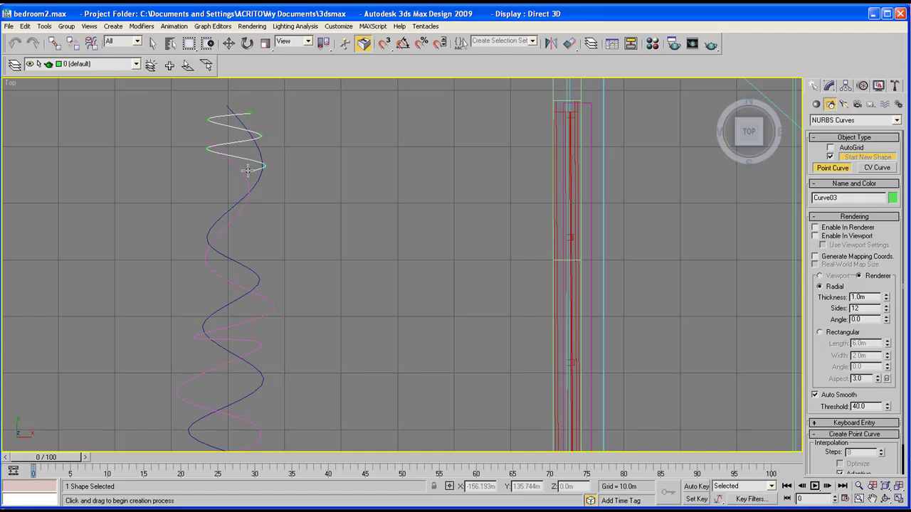
click(205, 184)
click(265, 209)
click(204, 228)
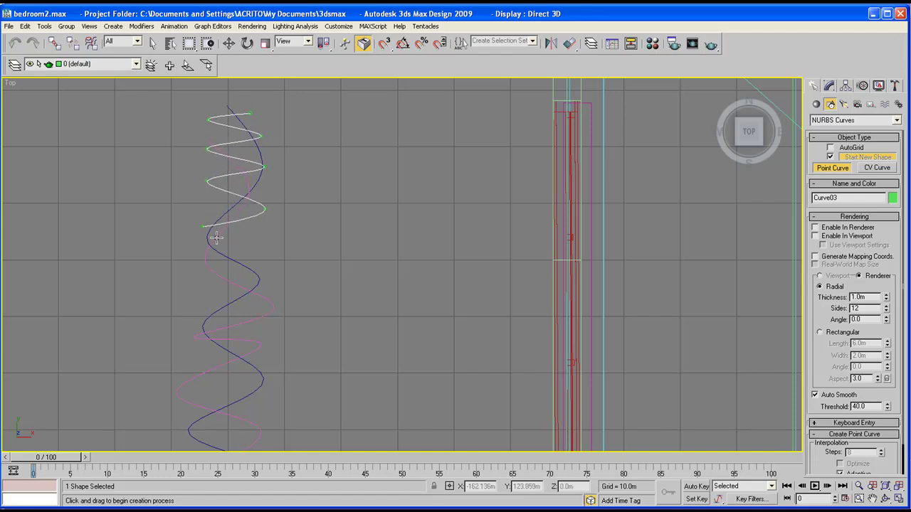
click(263, 251)
click(203, 276)
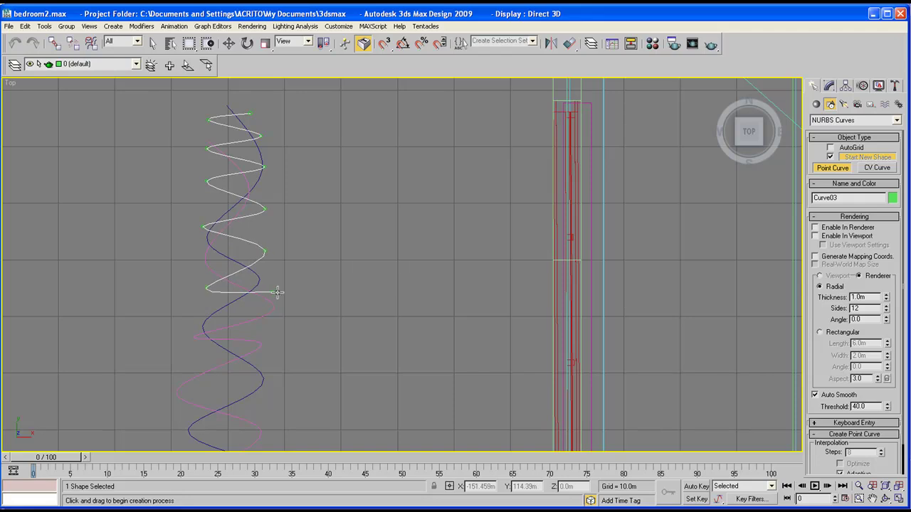
click(275, 298)
click(202, 317)
click(270, 340)
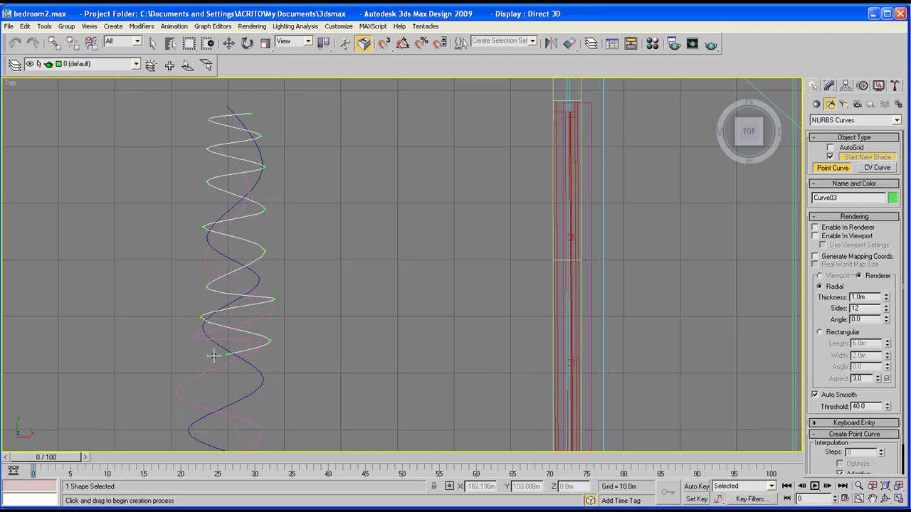
click(203, 363)
click(270, 381)
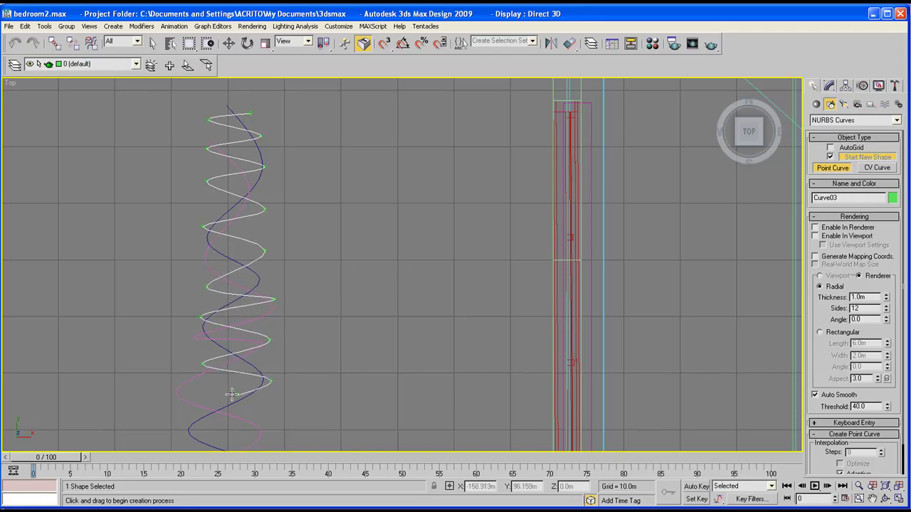
click(202, 402)
click(266, 421)
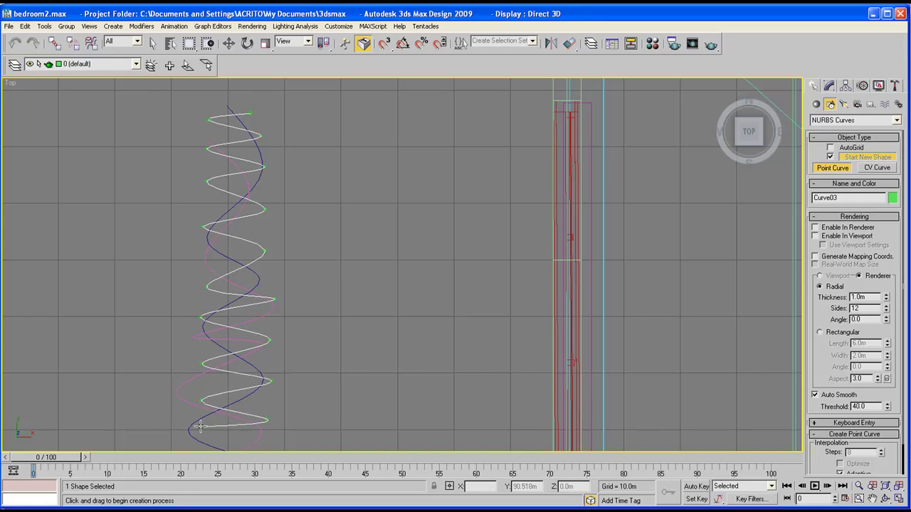
scroll(180, 412, down, 5)
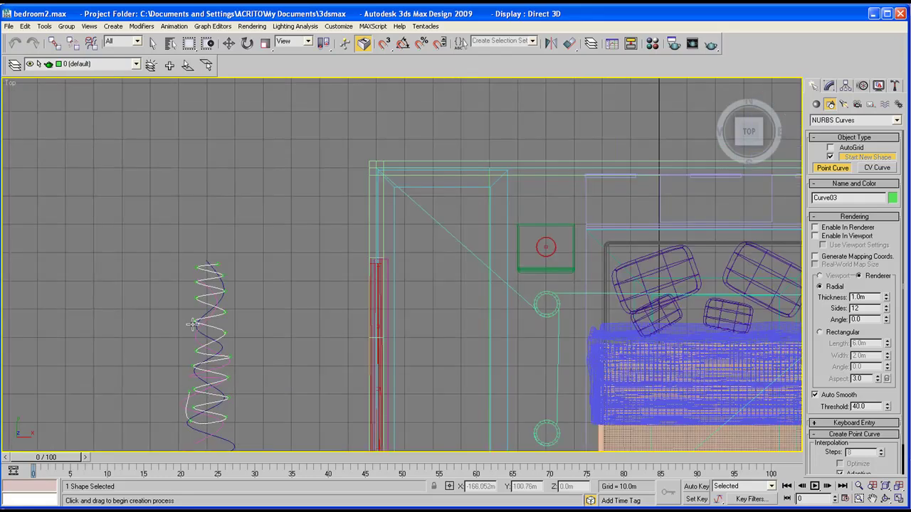
scroll(170, 340, up, 5)
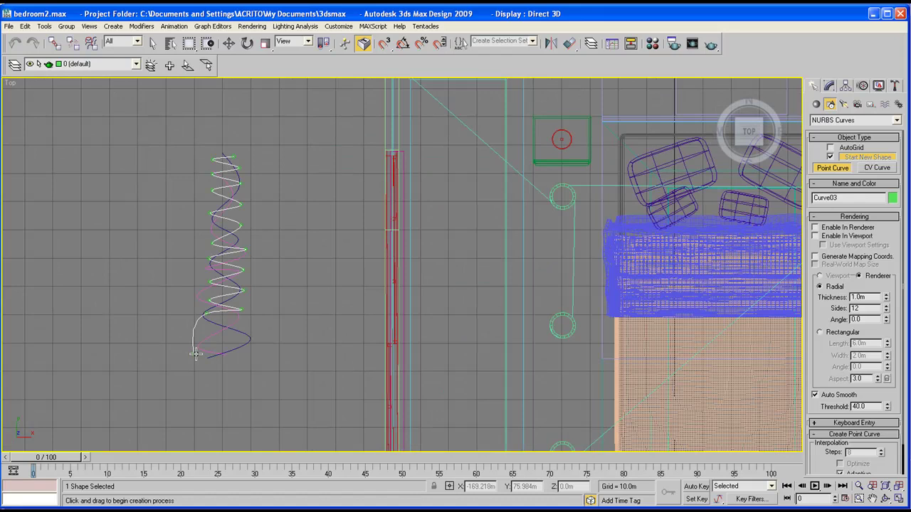
click(262, 311)
click(209, 329)
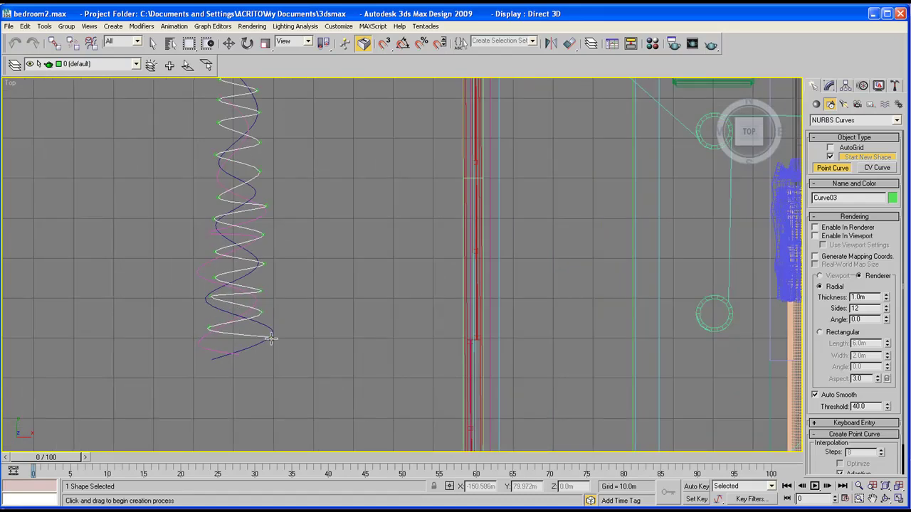
click(271, 339)
click(208, 351)
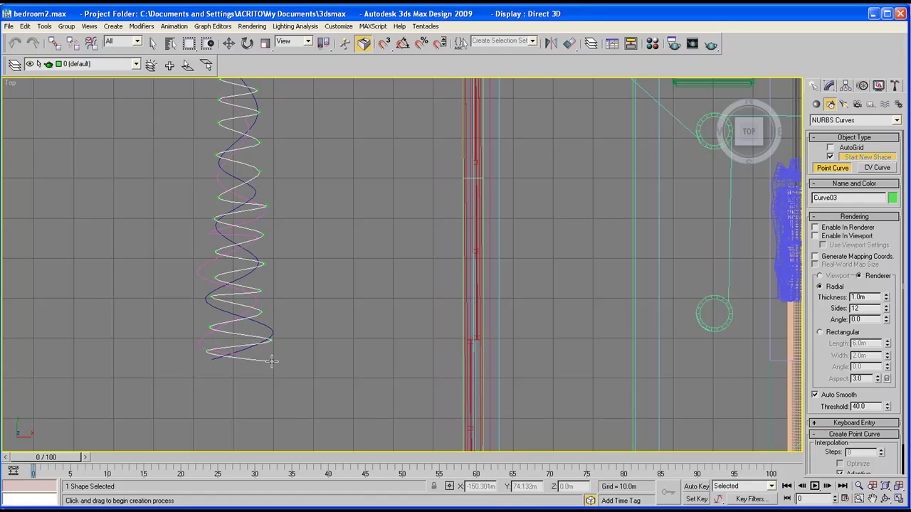
click(272, 363)
scroll(224, 334, down, 3)
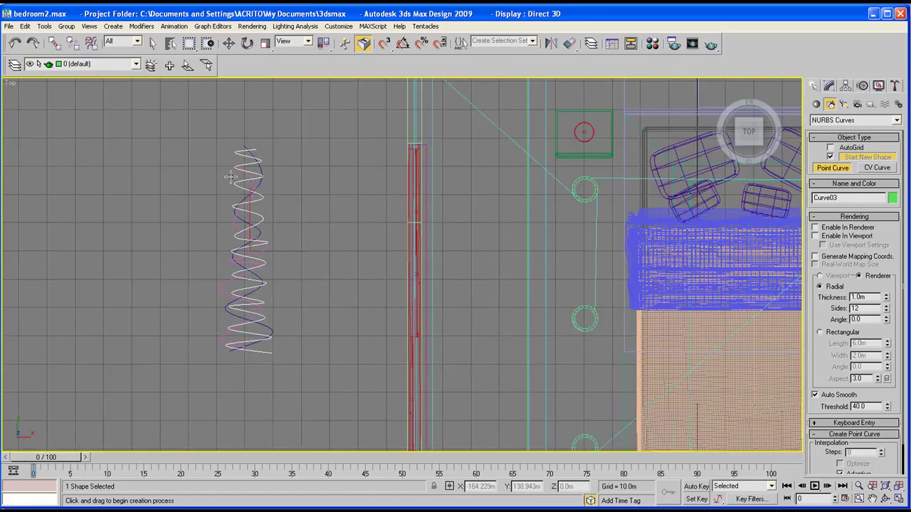
Step: Move the tightly folded third curve straight up in the Front view to just below the room's ceiling
click(231, 43)
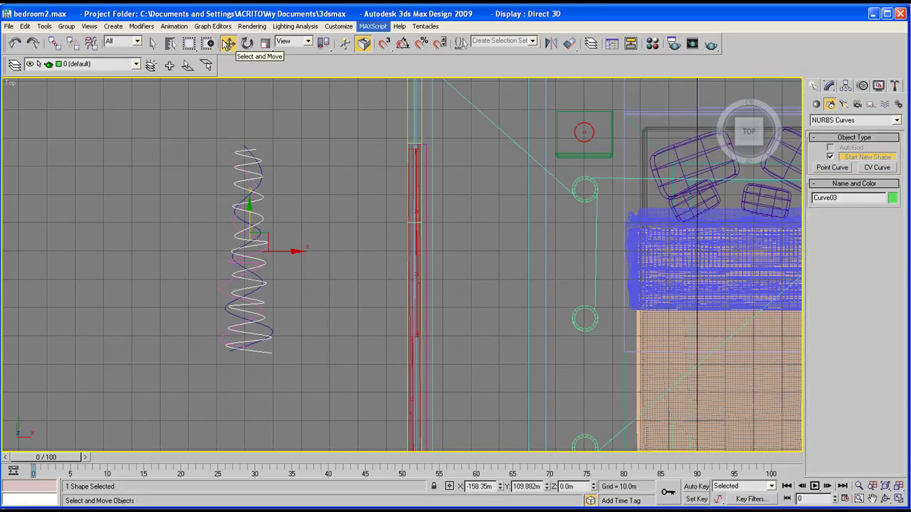
click(899, 500)
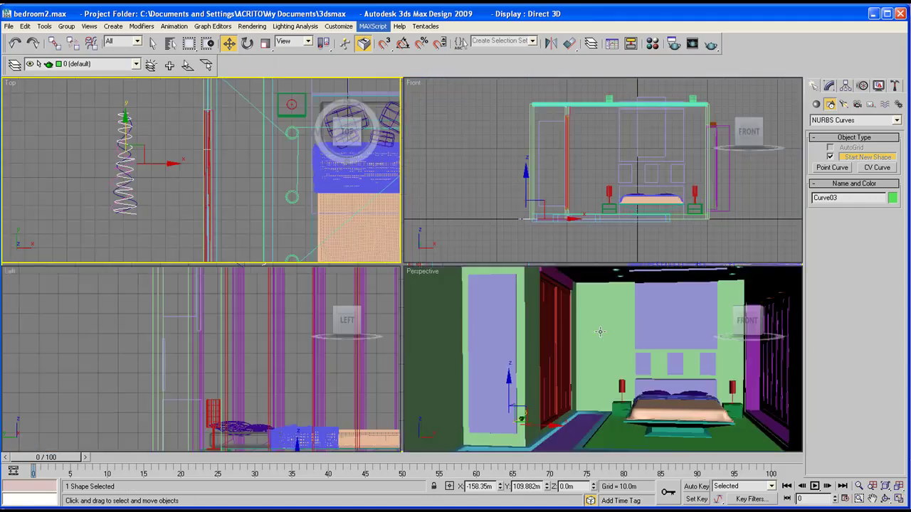
click(526, 175)
drag(526, 175, 568, 74)
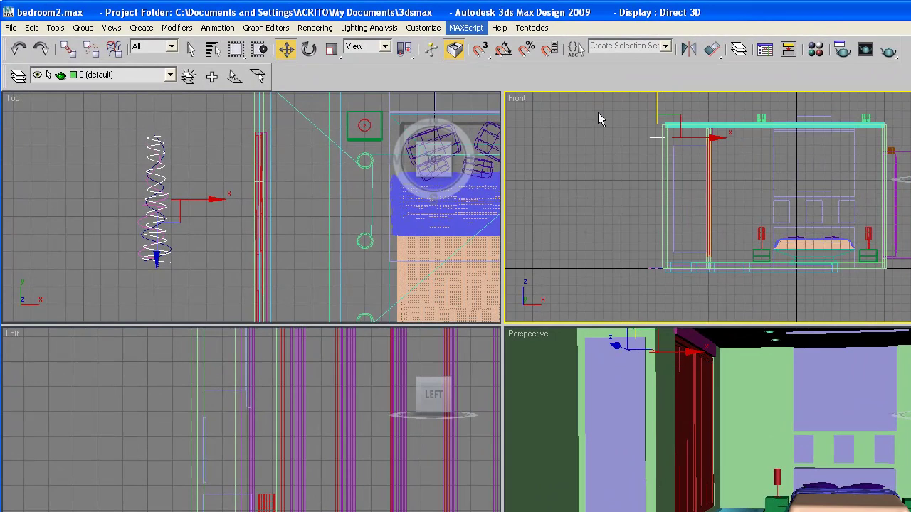
click(701, 137)
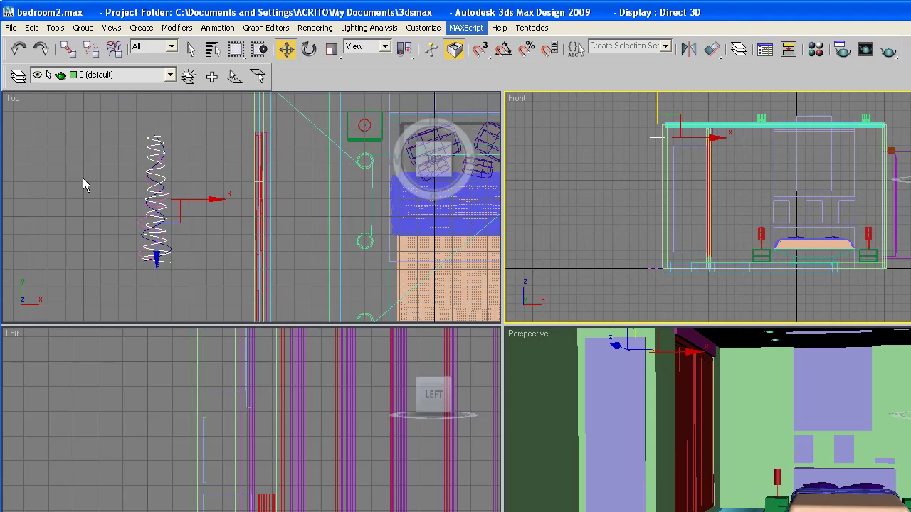
Step: Select the second, ten-point curve and raise it in the Front view to a height of about 74 m
click(153, 166)
click(151, 179)
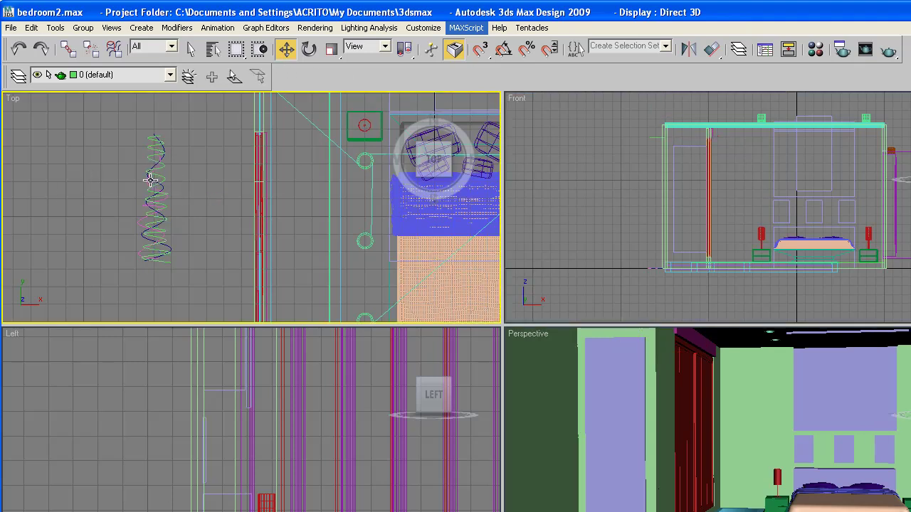
click(149, 182)
scroll(121, 190, up, 3)
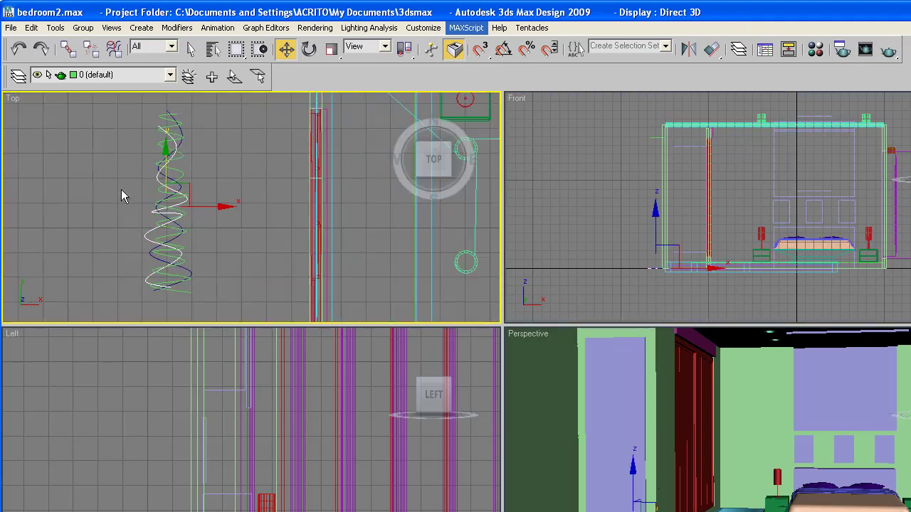
scroll(145, 193, down, 1)
scroll(145, 192, up, 2)
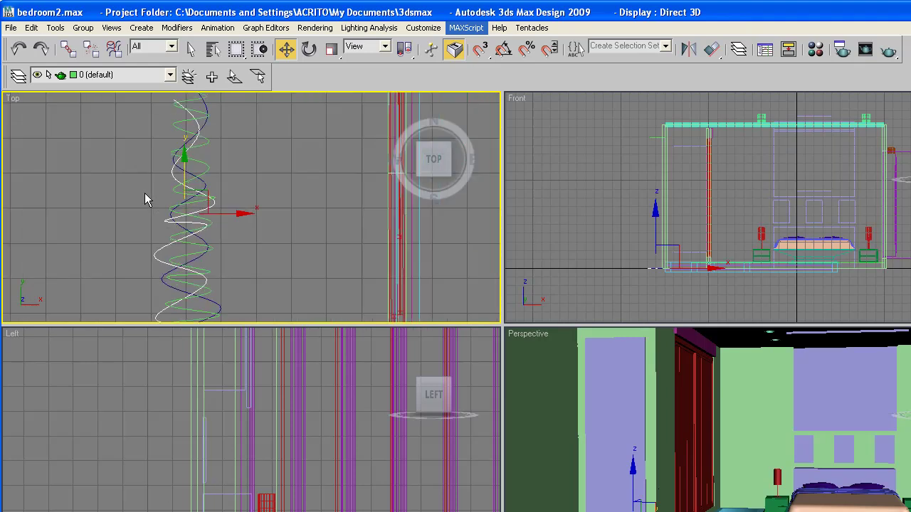
right_click(737, 215)
drag(659, 217, 664, 151)
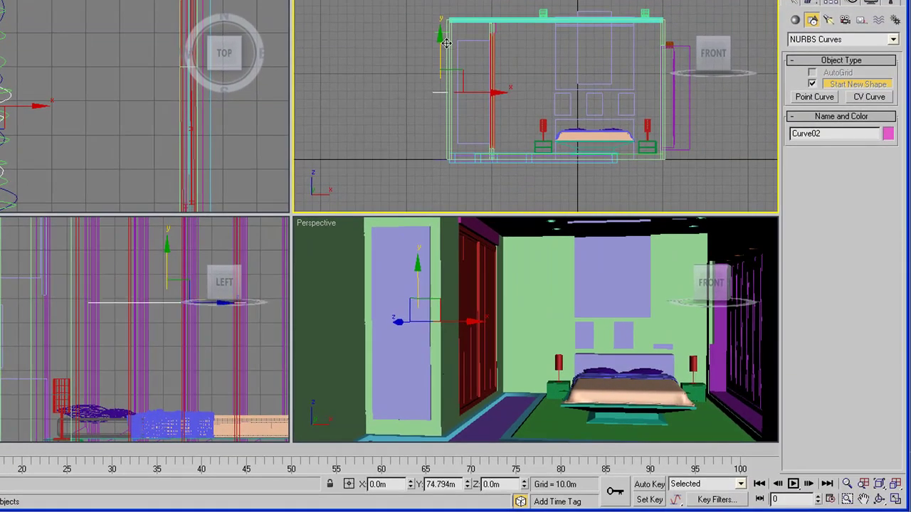
drag(446, 43, 446, 48)
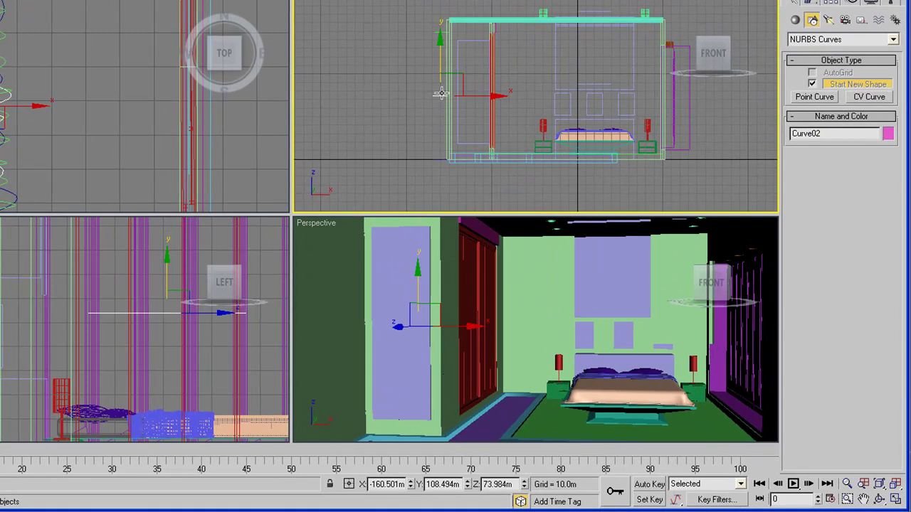
Step: In the maximized Perspective view, select the lowest curve and open it for modification, with the NURBS toolbox placed clear of the curves
right_click(565, 367)
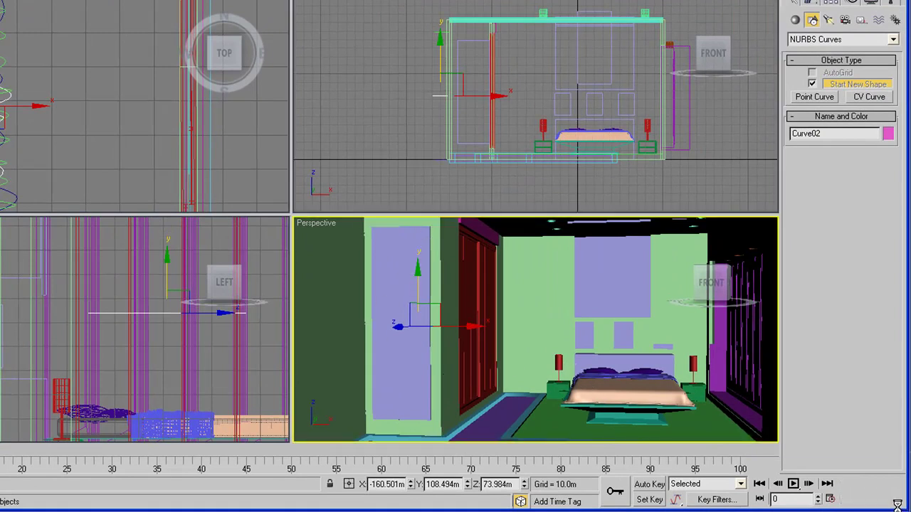
click(896, 499)
click(879, 500)
drag(550, 311, 208, 213)
scroll(208, 213, up, 3)
middle_drag(208, 213, 392, 195)
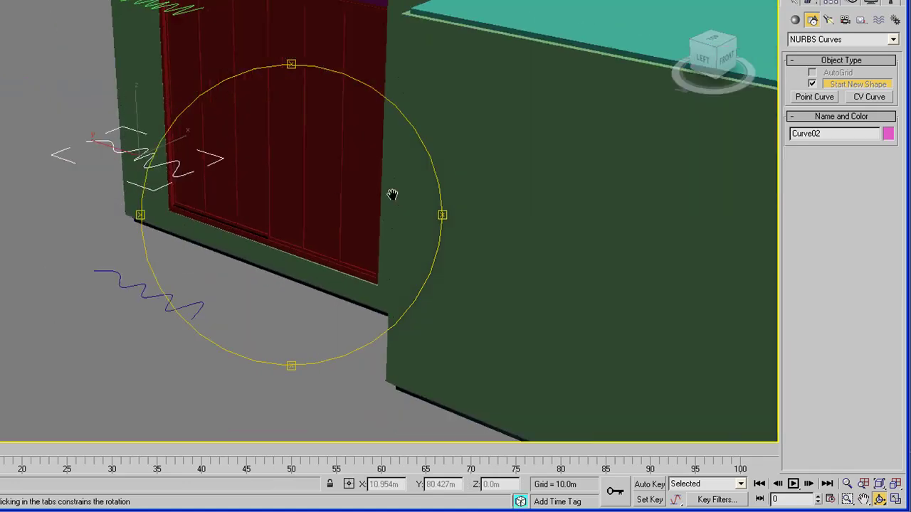
drag(311, 222, 310, 249)
middle_drag(291, 165, 308, 218)
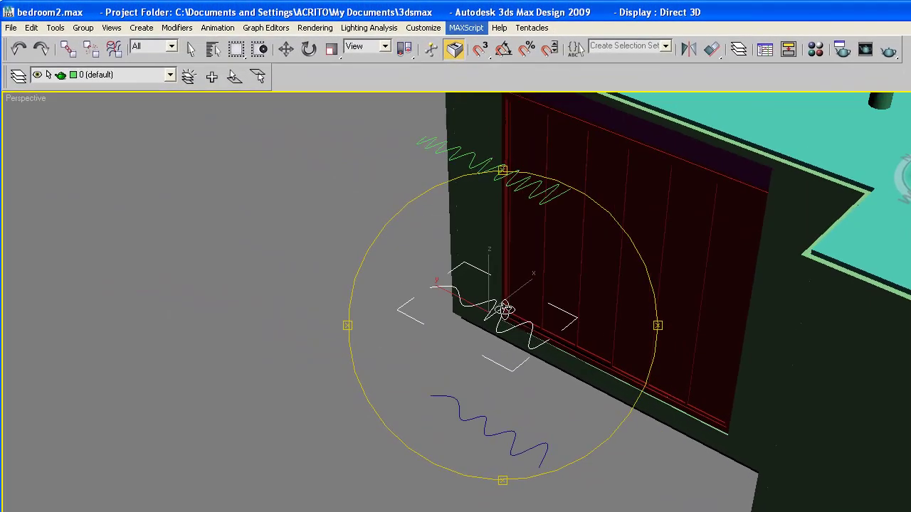
drag(505, 308, 485, 279)
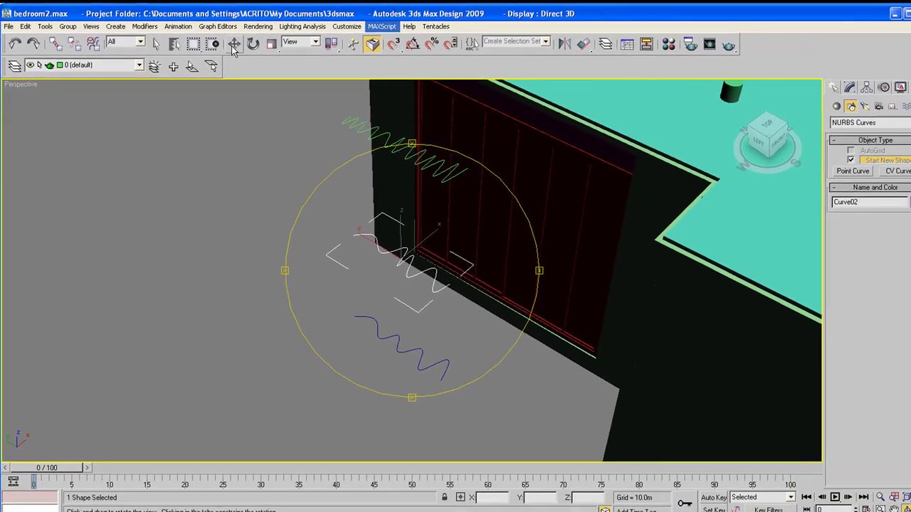
click(286, 48)
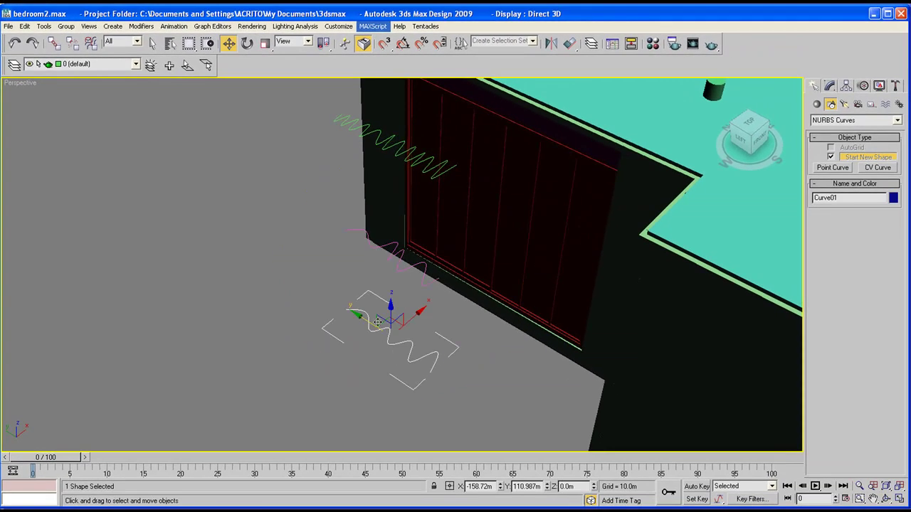
click(831, 86)
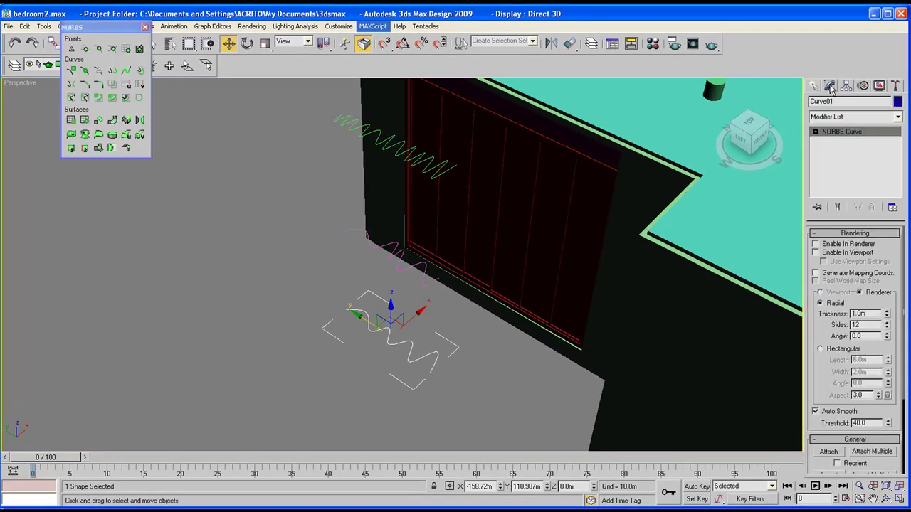
drag(101, 27, 84, 132)
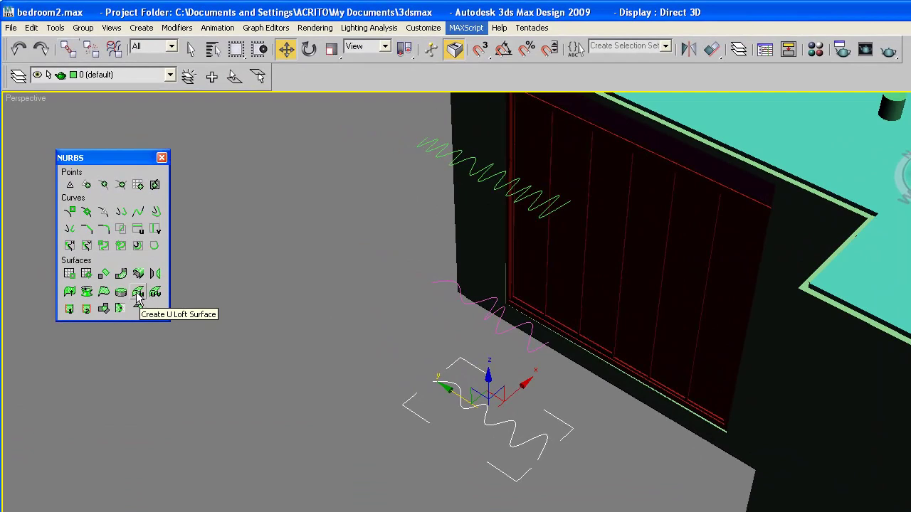
Step: Create a U Loft surface through the three stacked curves from lowest to highest to form the curtain, and end the command
click(138, 293)
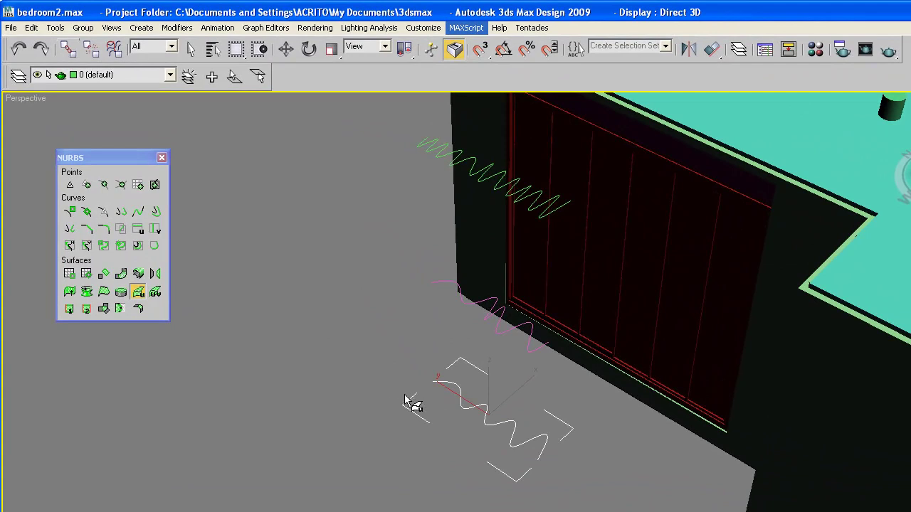
click(474, 407)
click(474, 407)
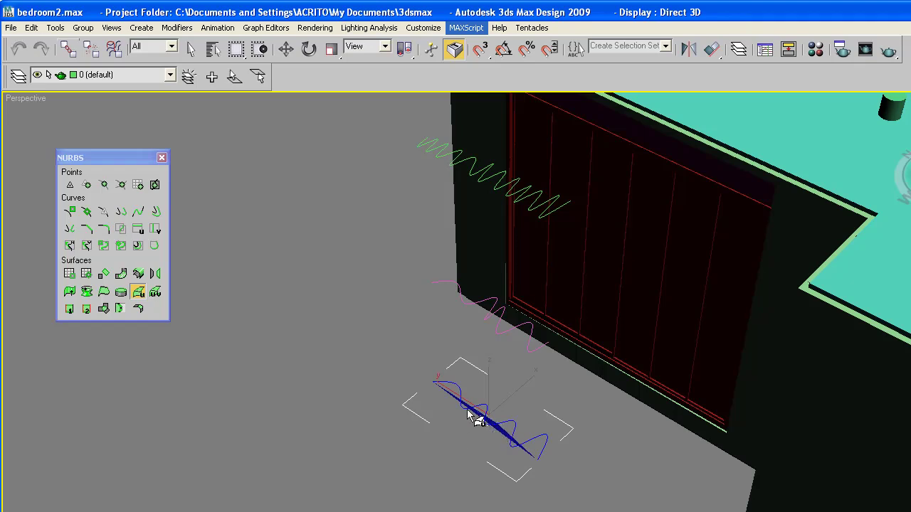
click(470, 305)
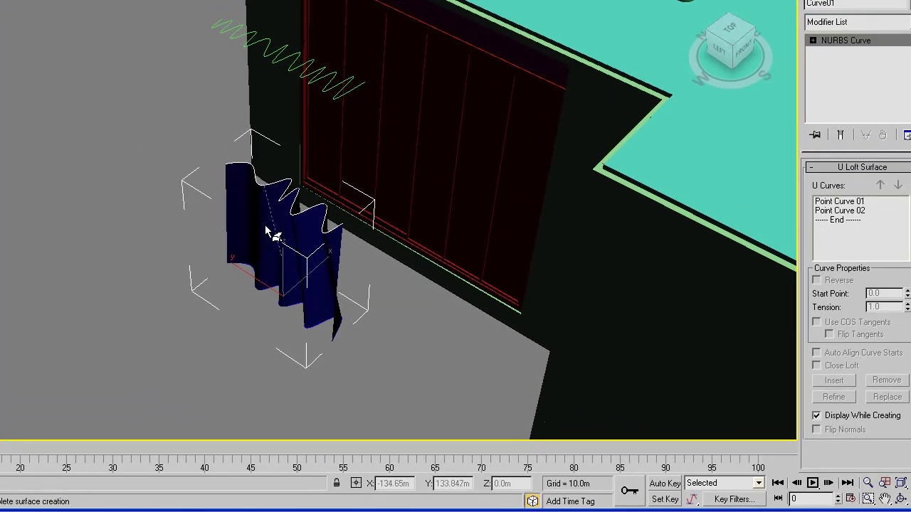
click(270, 56)
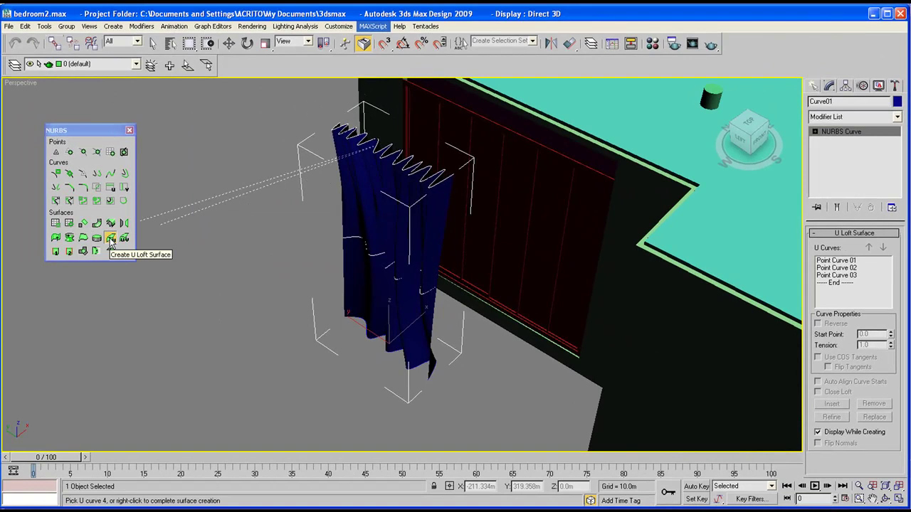
right_click(110, 242)
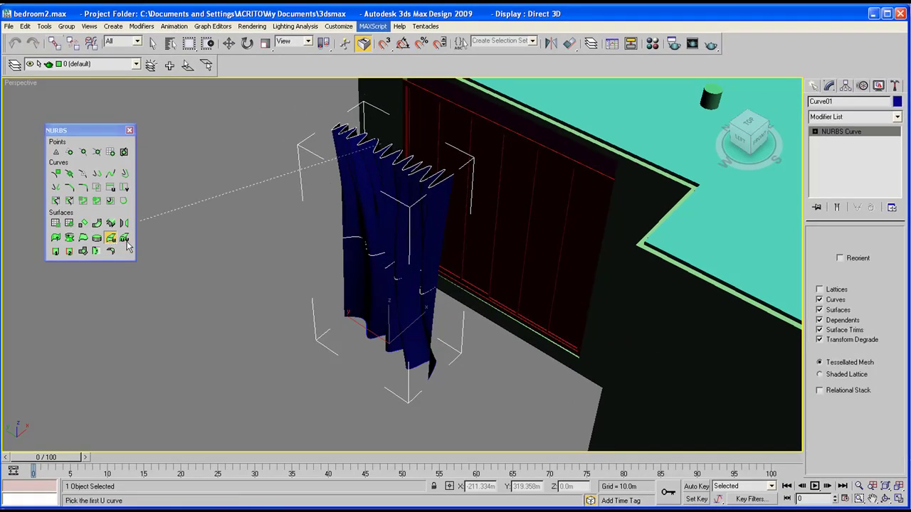
click(111, 242)
right_click(135, 249)
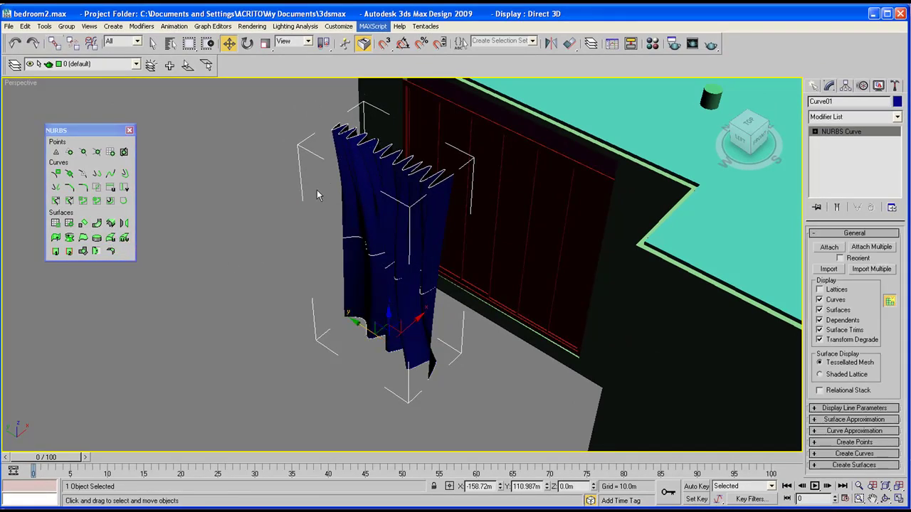
Step: Uniformly select the lofted curtain and scale it along its X axis to about 28.7% to flatten its depth
middle_drag(719, 406, 710, 416)
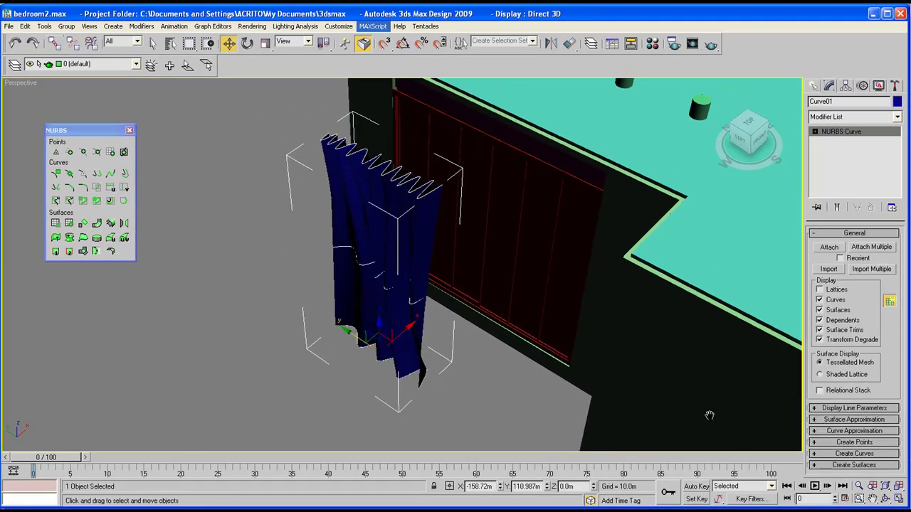
click(886, 500)
drag(491, 313, 573, 232)
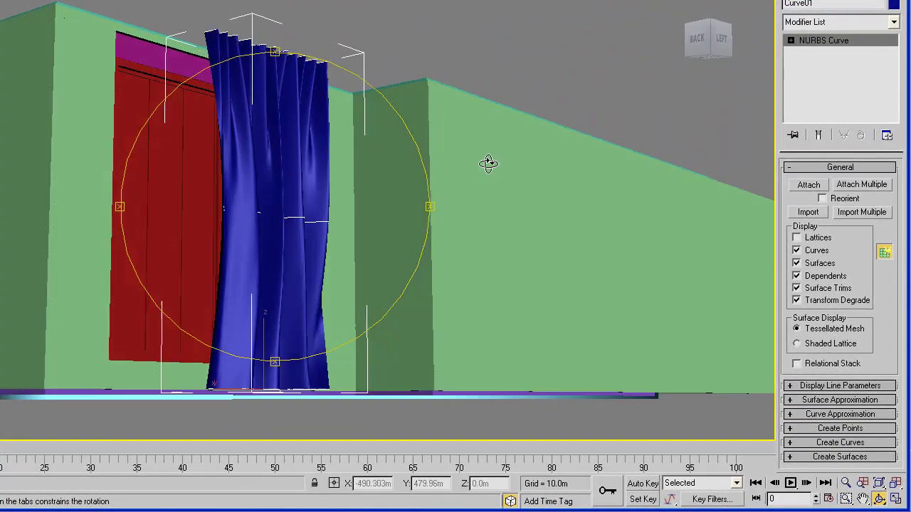
drag(488, 163, 379, 166)
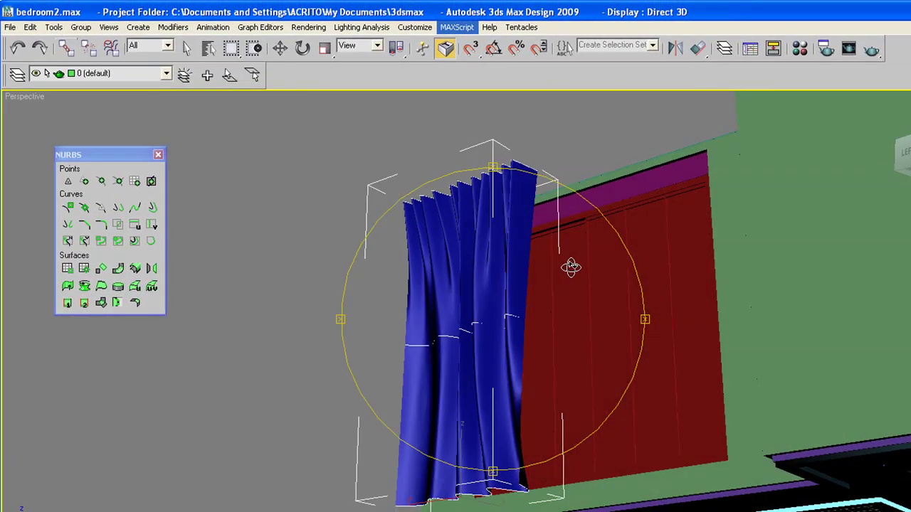
drag(570, 267, 482, 271)
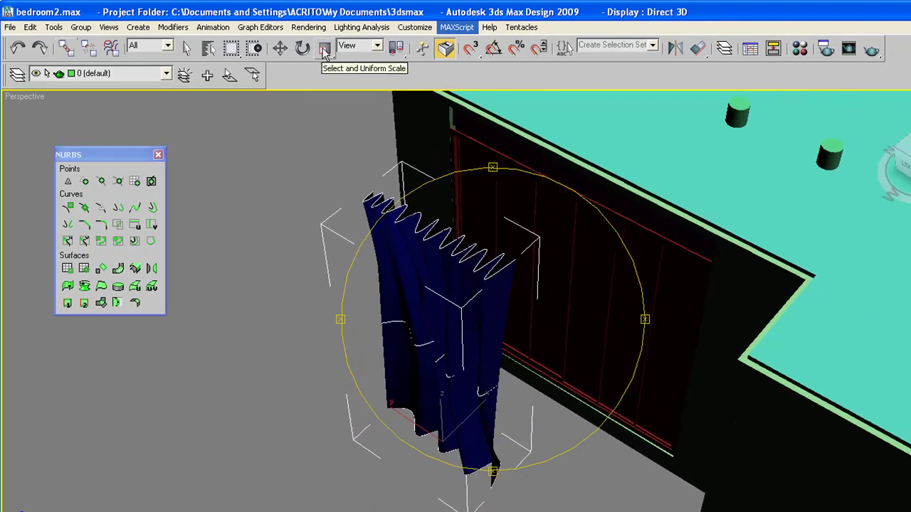
click(324, 51)
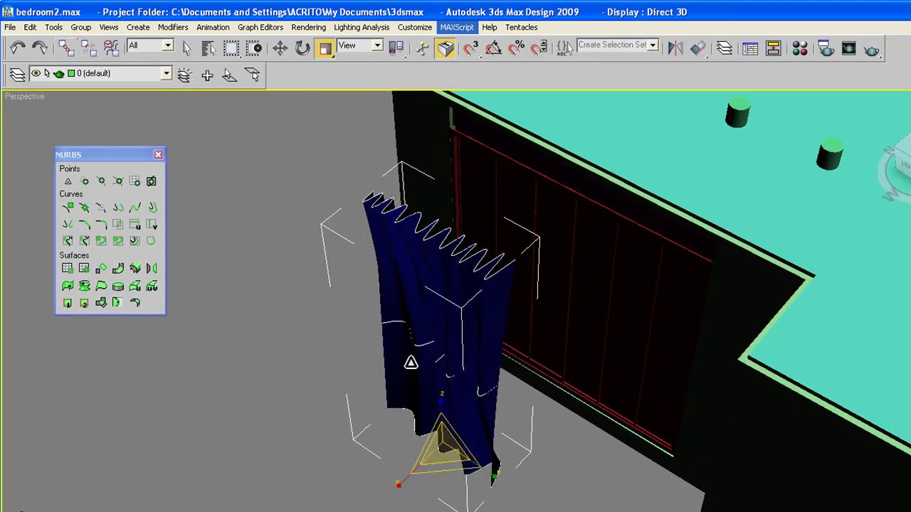
drag(402, 481, 504, 385)
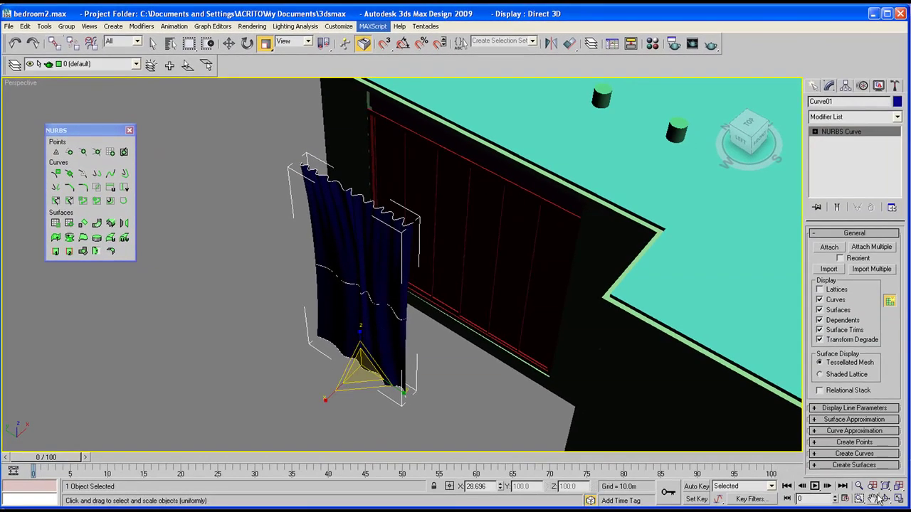
Step: From a view facing the window, scale the curtain along its Y axis to about 62% to narrow its width
click(885, 499)
drag(376, 285, 391, 232)
key(r)
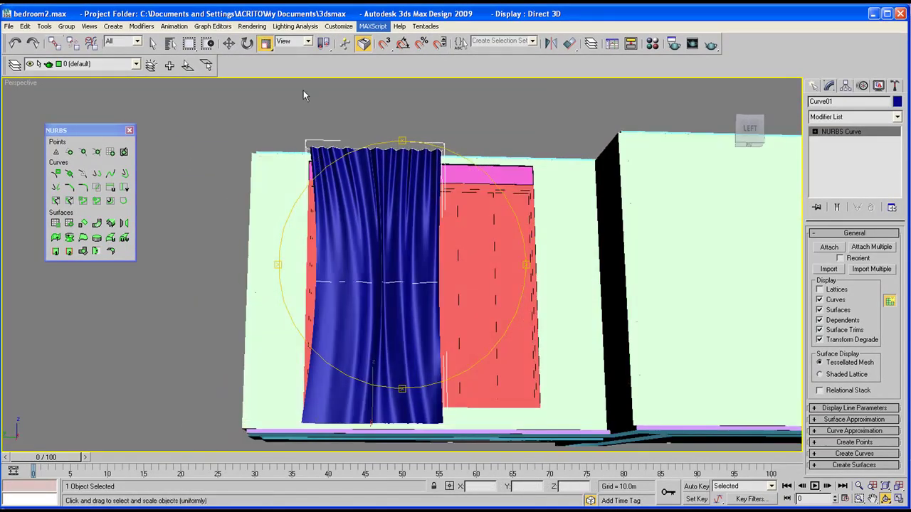
drag(316, 424, 341, 420)
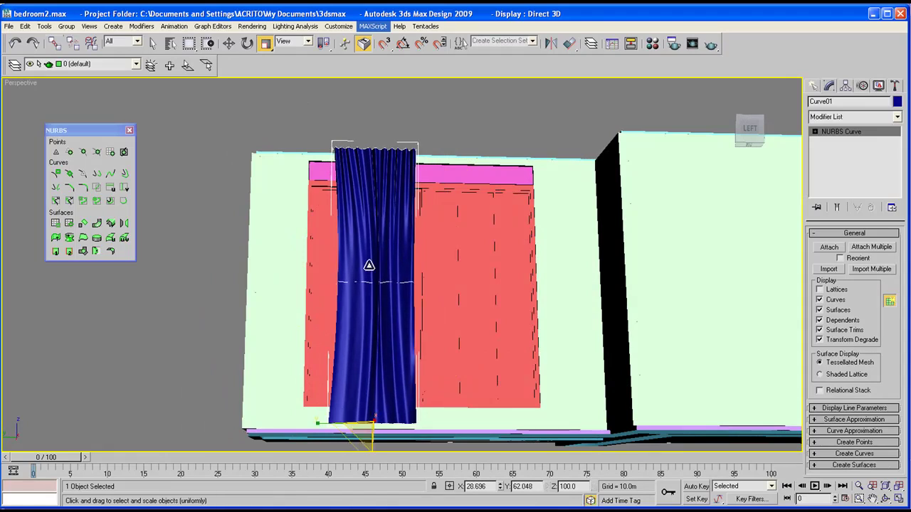
scroll(361, 248, up, 4)
scroll(357, 249, down, 5)
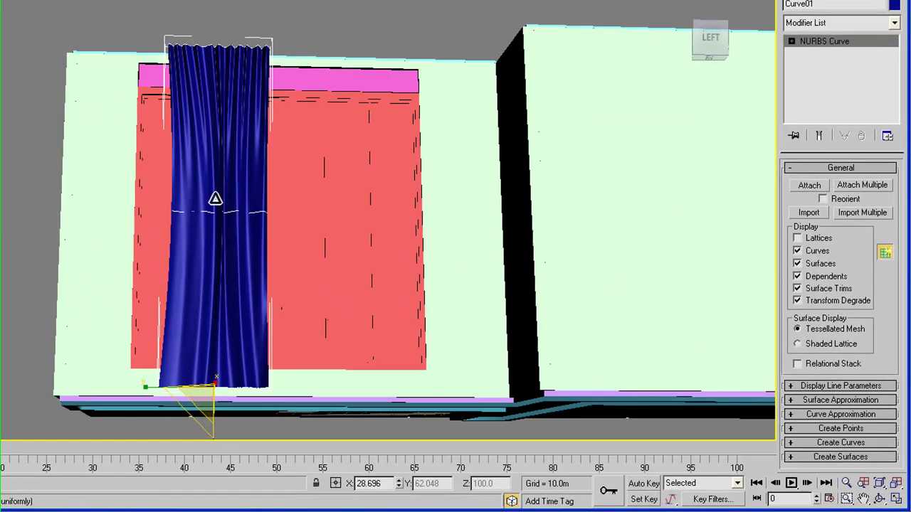
Step: Apply an Edit Poly modifier to the curtain and switch to vertex-level editing
click(880, 500)
drag(290, 212, 329, 228)
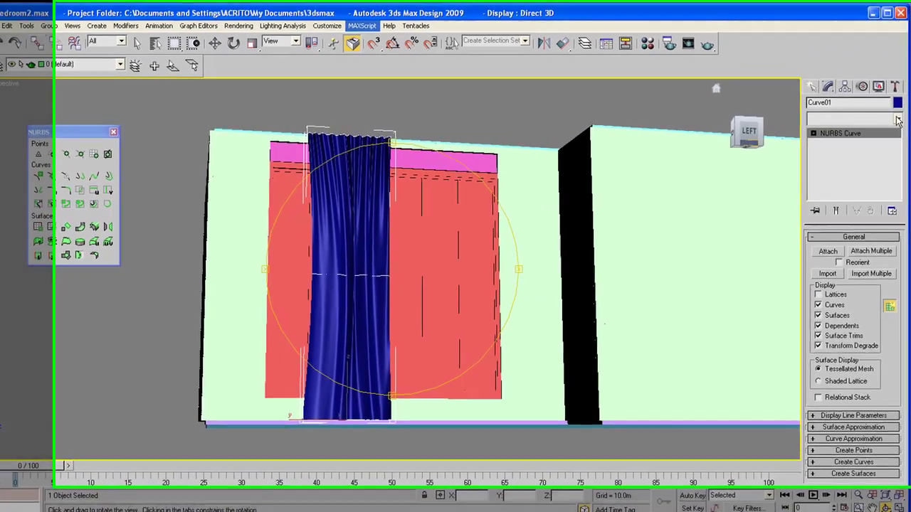
click(897, 117)
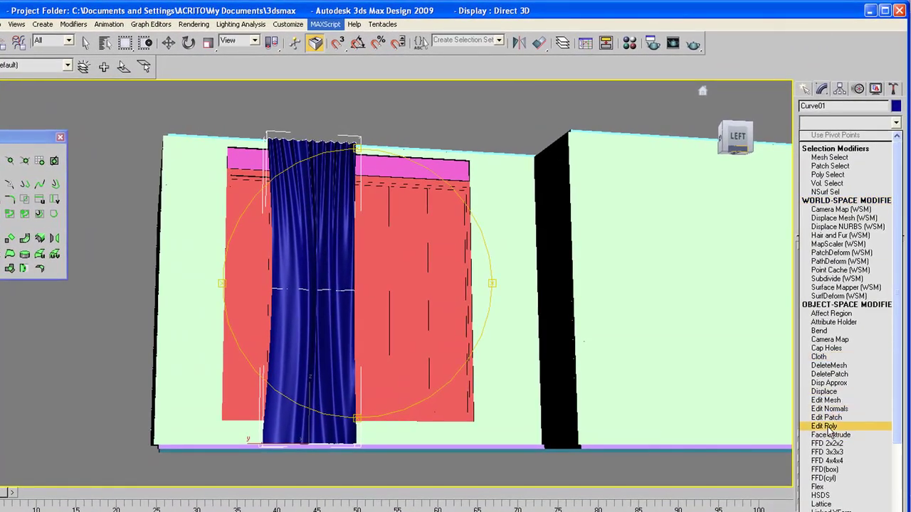
click(828, 428)
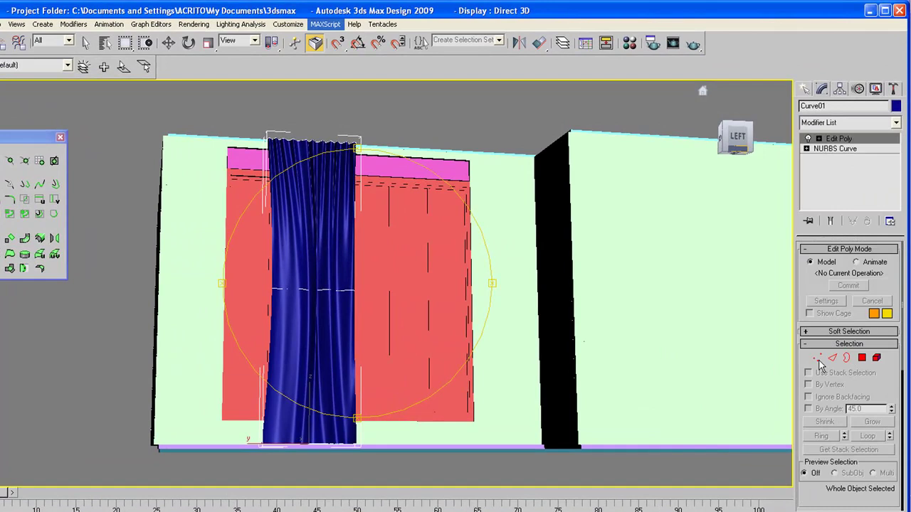
click(818, 359)
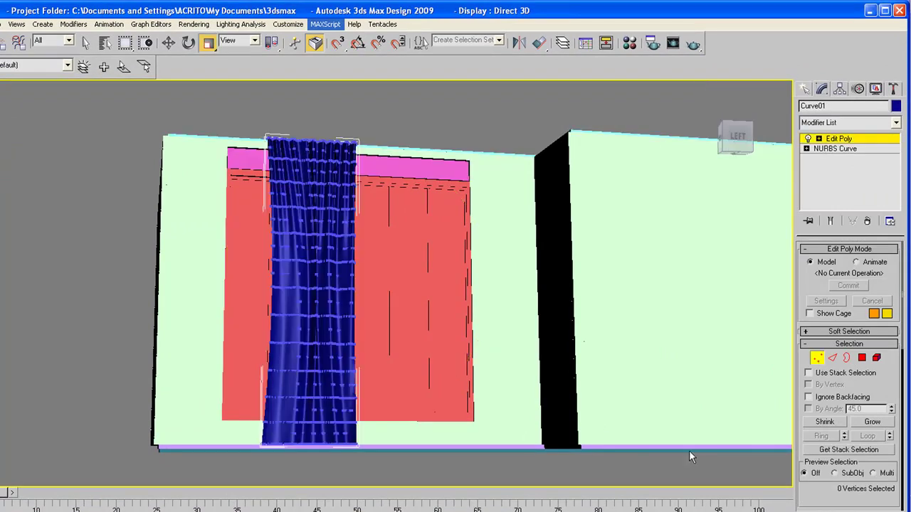
Step: Enable Soft Selection with a falloff of 49.0 m and select the vertices on the curtain's outer edge at mid-height
scroll(348, 349, up, 5)
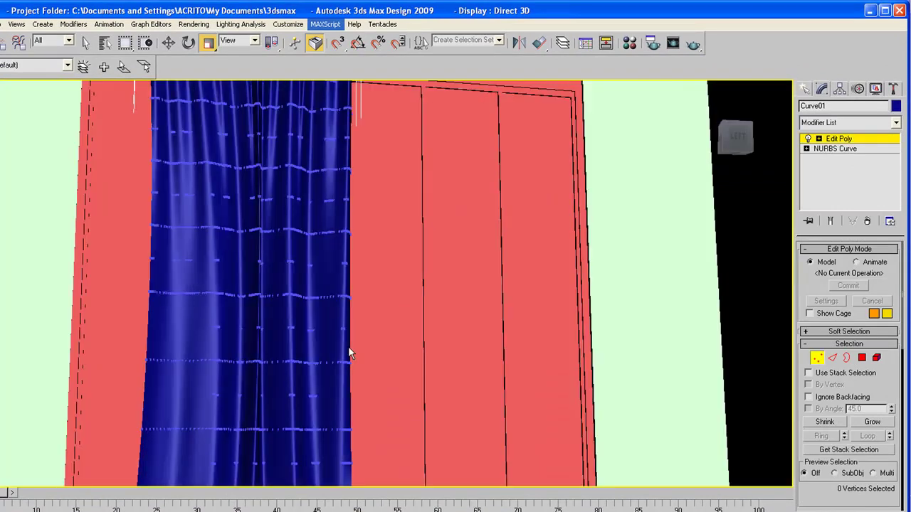
scroll(480, 335, down, 3)
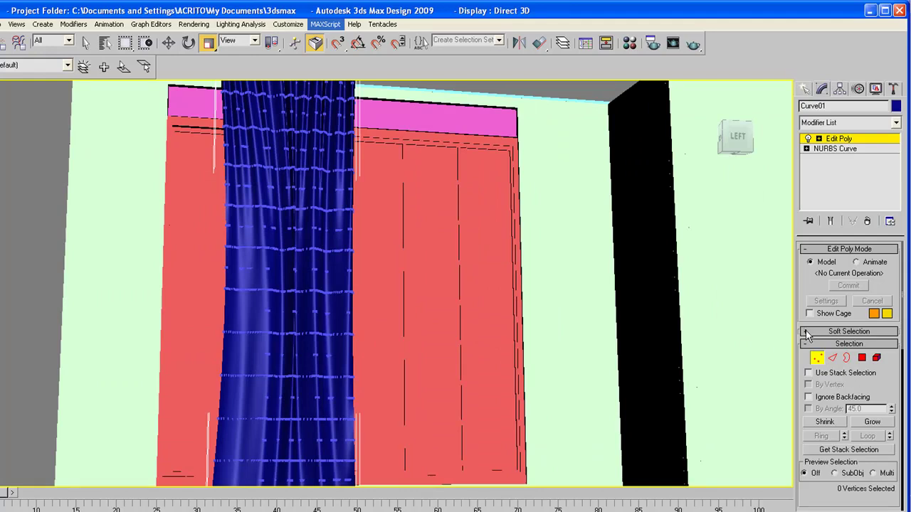
click(807, 332)
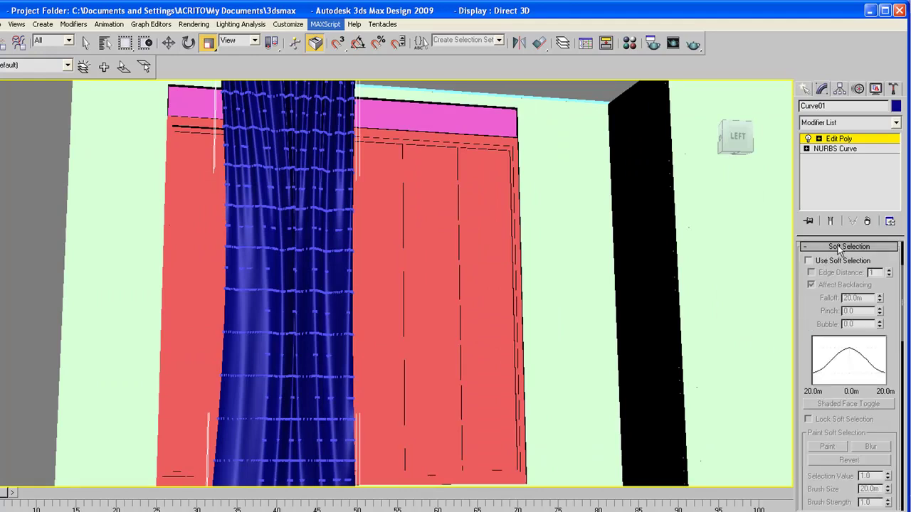
click(810, 261)
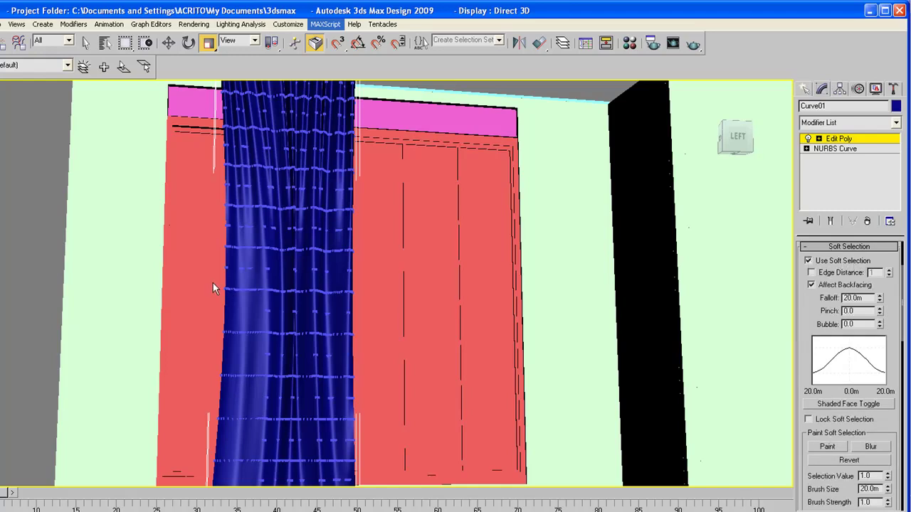
click(234, 289)
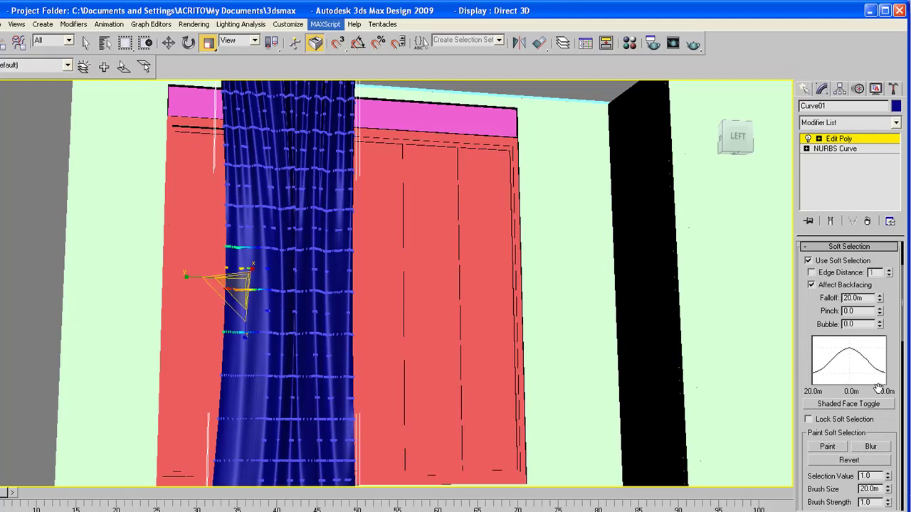
drag(882, 299, 882, 207)
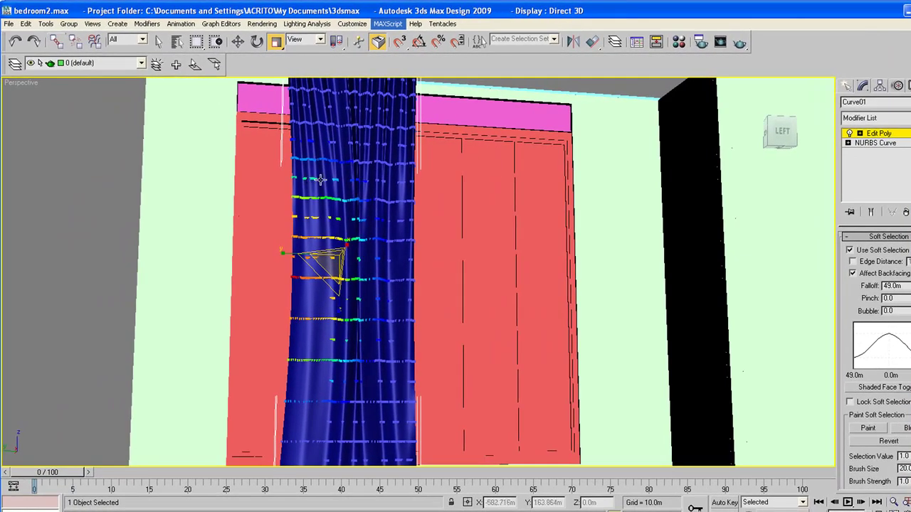
Step: Move the soft-selected mid-height vertices inward along the Y axis to give the curtain a pinched waist
key(w)
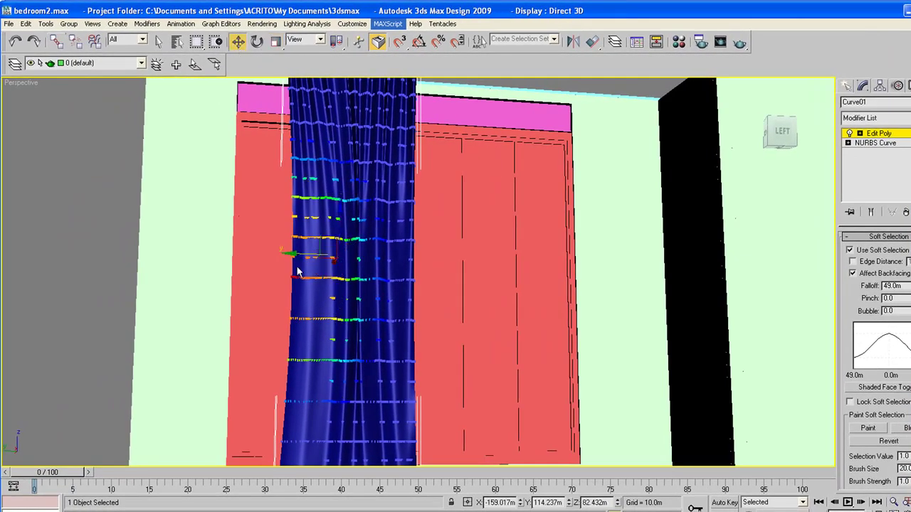
mouse_move(305, 254)
mouse_down()
mouse_move(171, 254)
mouse_move(328, 264)
mouse_move(313, 268)
mouse_up()
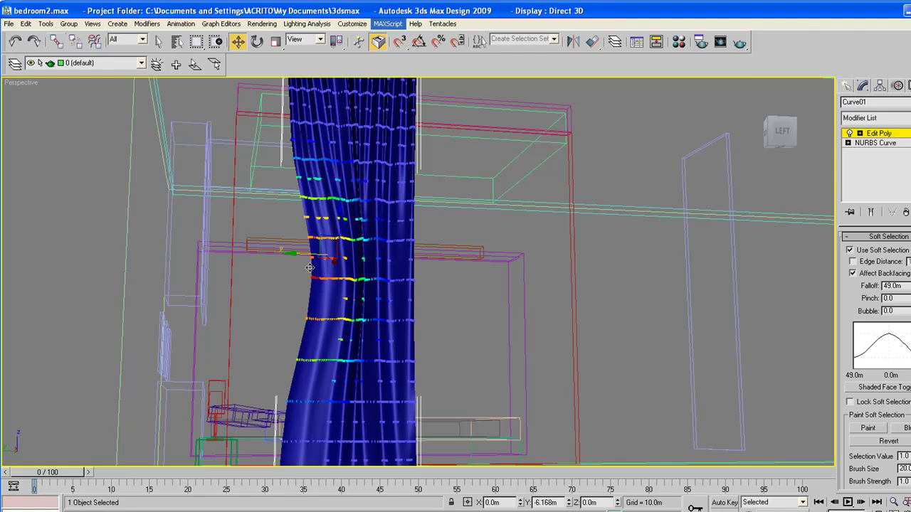
middle_drag(312, 267, 288, 228)
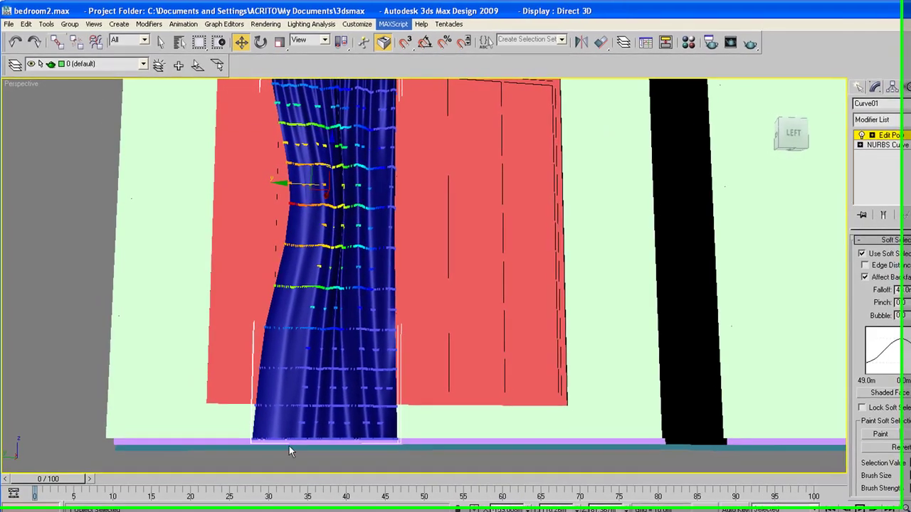
Step: Pull the outer-edge vertices at the curtain's hem, and those slightly above it, inward along Y, and leave vertex editing
click(262, 444)
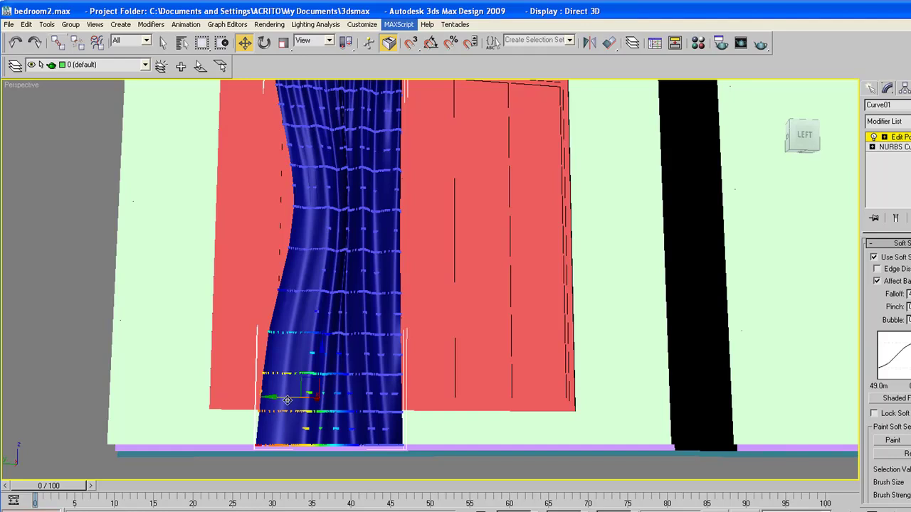
drag(287, 400, 294, 400)
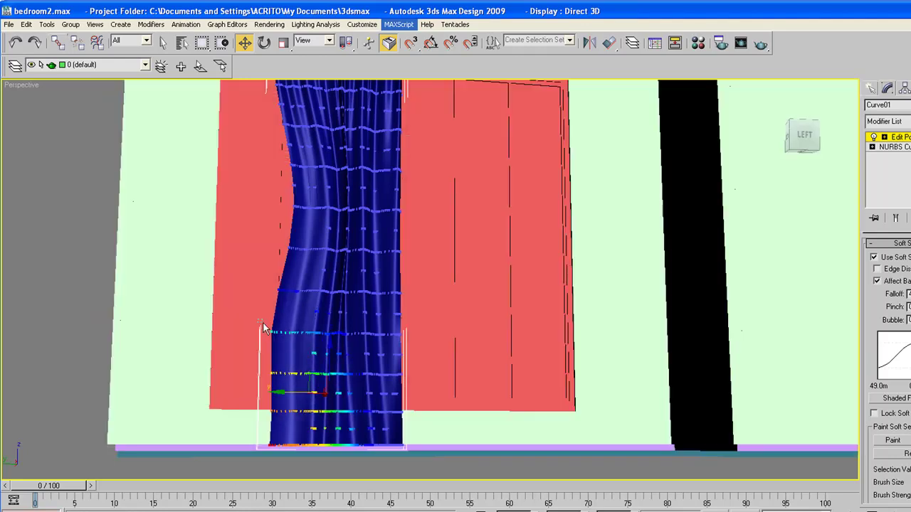
drag(264, 329, 274, 347)
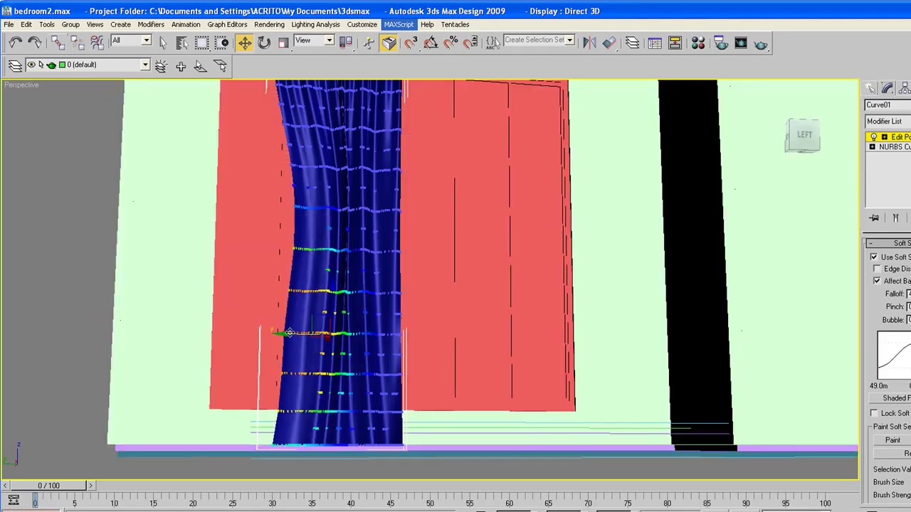
mouse_move(285, 333)
middle_down()
mouse_move(263, 394)
mouse_move(270, 183)
mouse_move(234, 230)
mouse_move(227, 133)
middle_up()
click(869, 87)
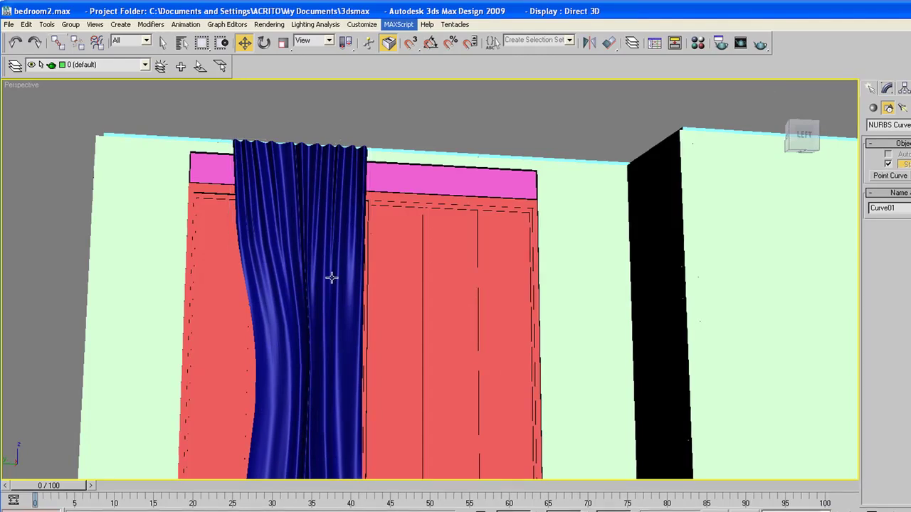
Step: Apply an FFD 4x4x4 modifier to the curtain and activate its control points for editing
click(889, 88)
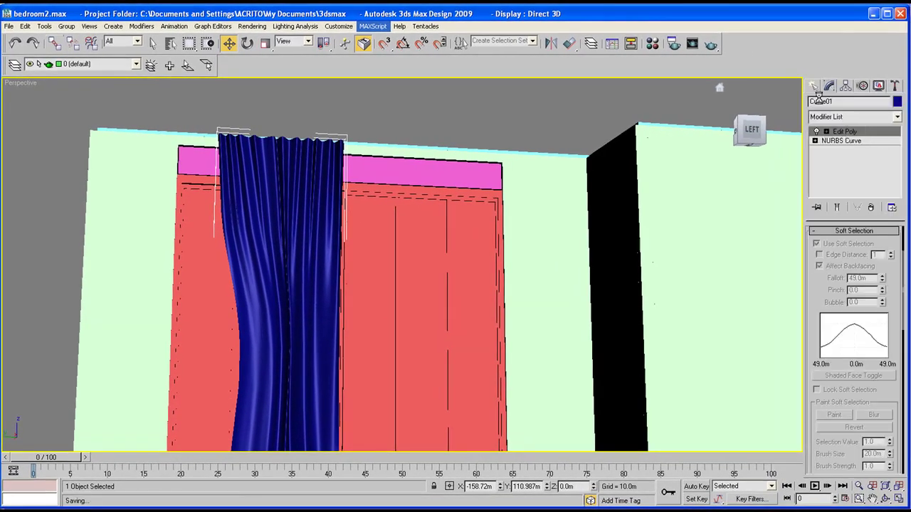
click(840, 118)
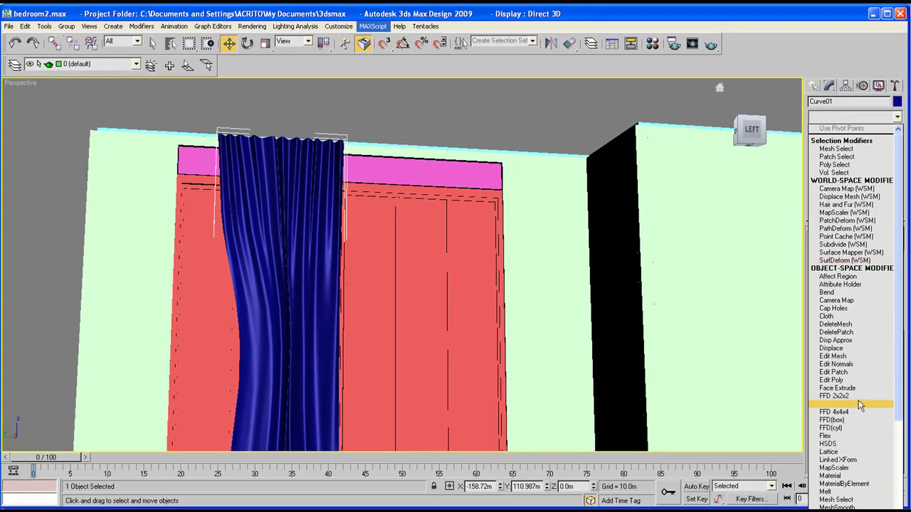
click(842, 412)
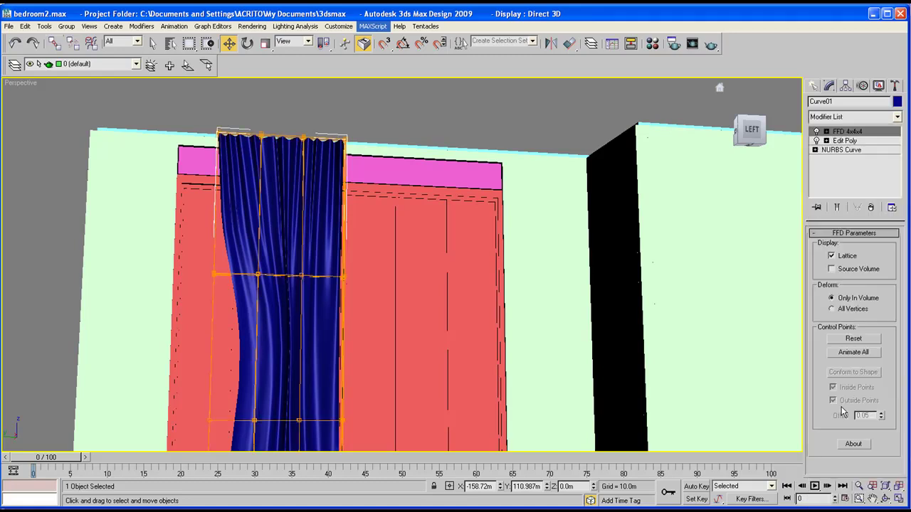
click(826, 132)
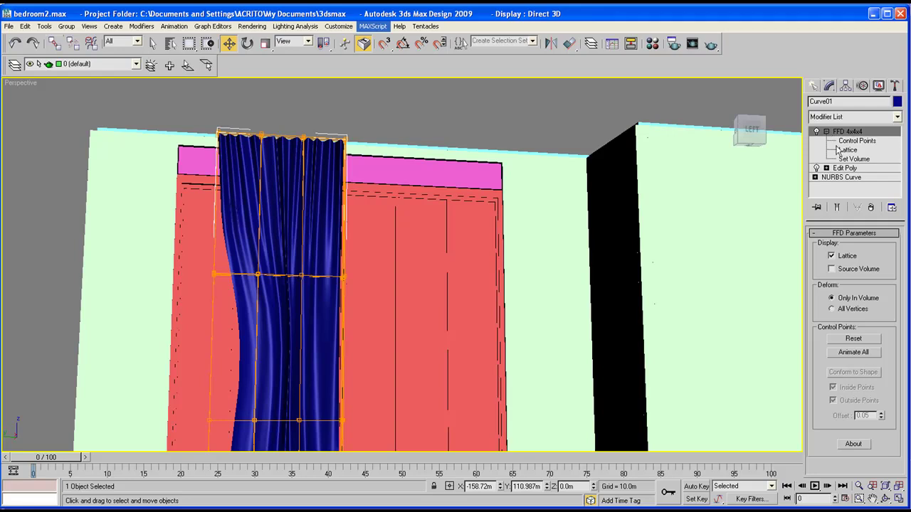
click(852, 141)
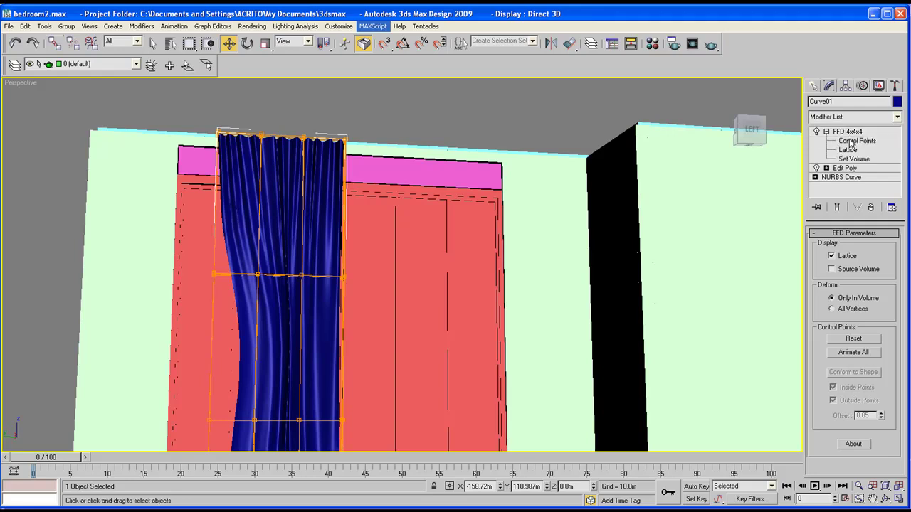
Step: Shift an upper-middle lattice control point along Y toward the window's centre, and pull the curtain's outer top corner point inward
click(258, 274)
drag(213, 273, 306, 281)
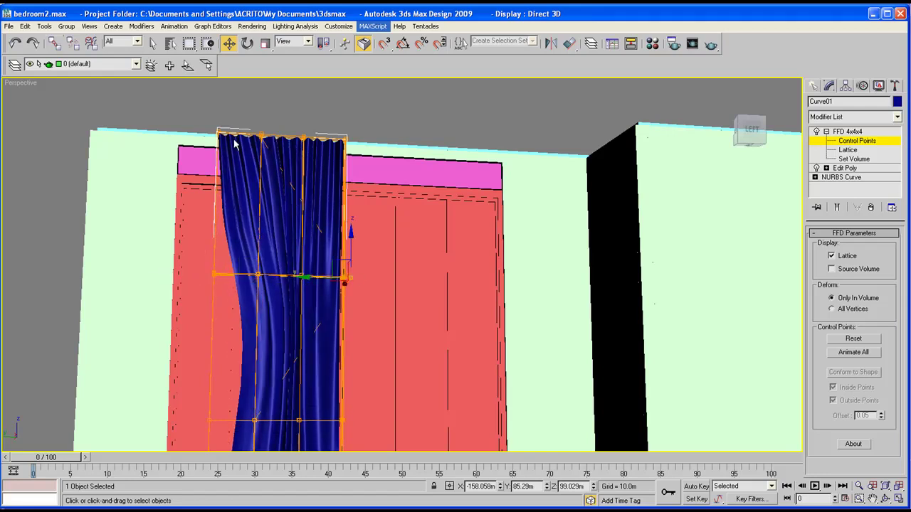
click(220, 136)
drag(173, 136, 240, 137)
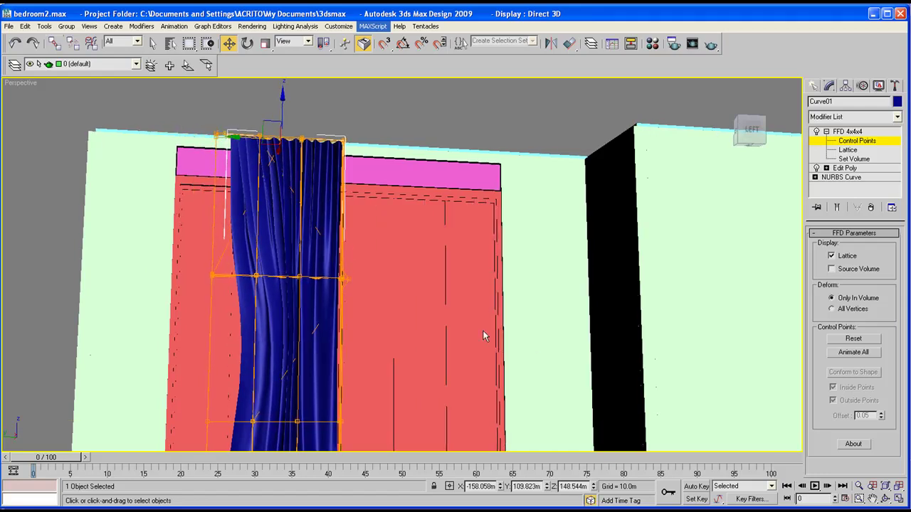
Step: Move the lattice control point at the curtain's inner bottom corner outward along Y by about 22 m to flare the hem
scroll(484, 335, down, 2)
middle_drag(429, 296, 395, 265)
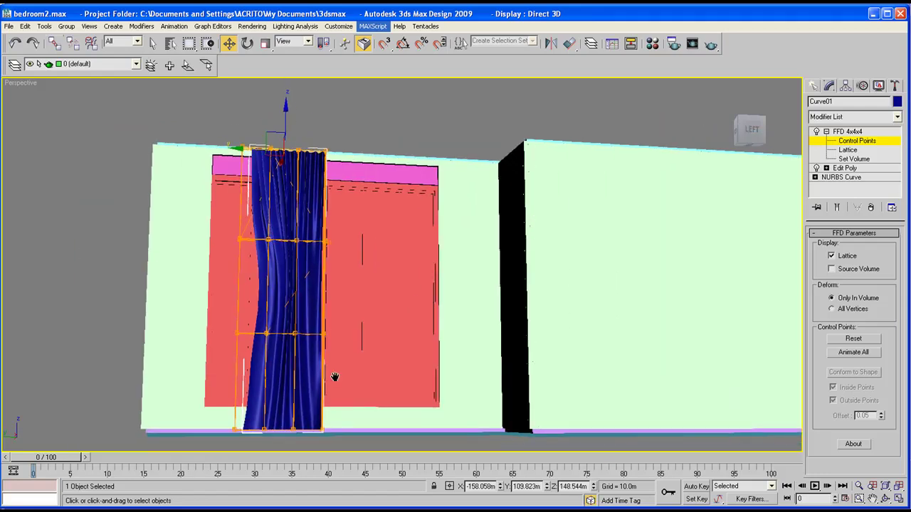
click(321, 430)
drag(276, 430, 319, 437)
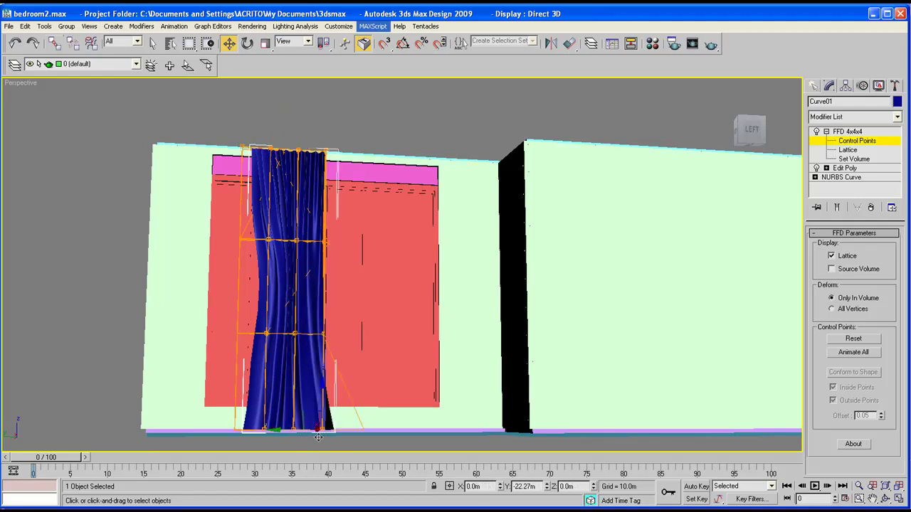
Step: Leave the curtain's lattice control-point editing and deselect the curtain
key(ctrl+z)
click(814, 86)
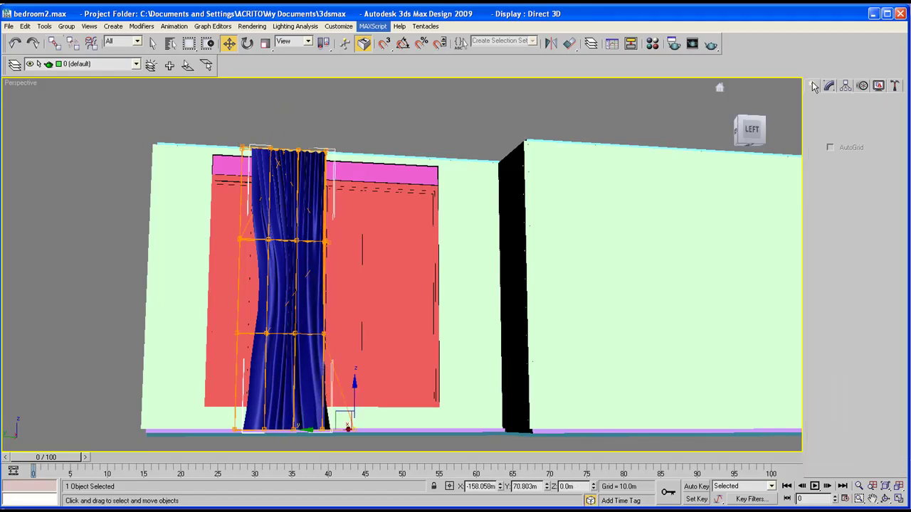
click(585, 90)
Step: Select the curtain and move it about 71 m along X, placing it inside the room just behind the sliding window
click(886, 499)
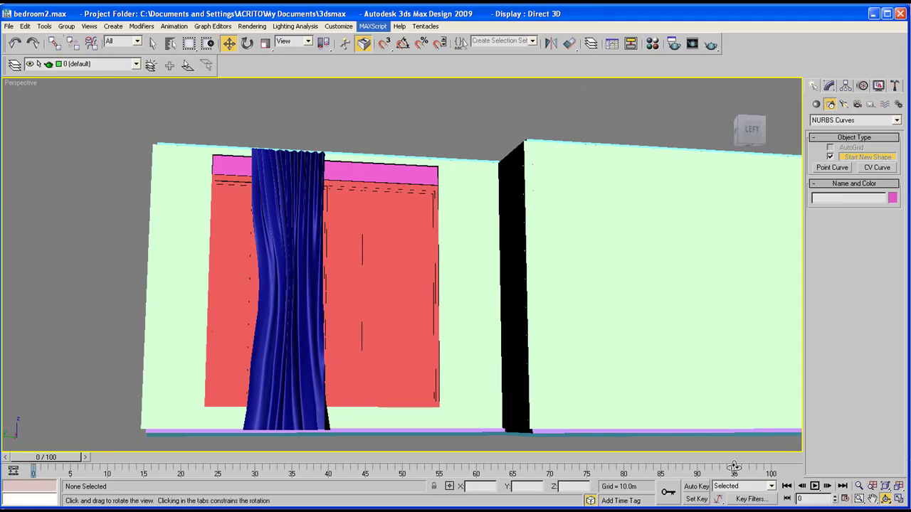
drag(363, 320, 329, 260)
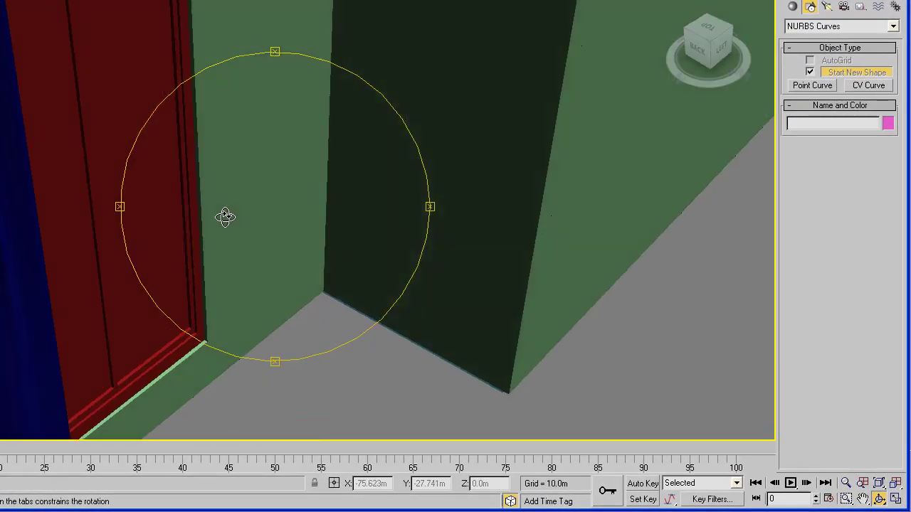
drag(225, 216, 478, 286)
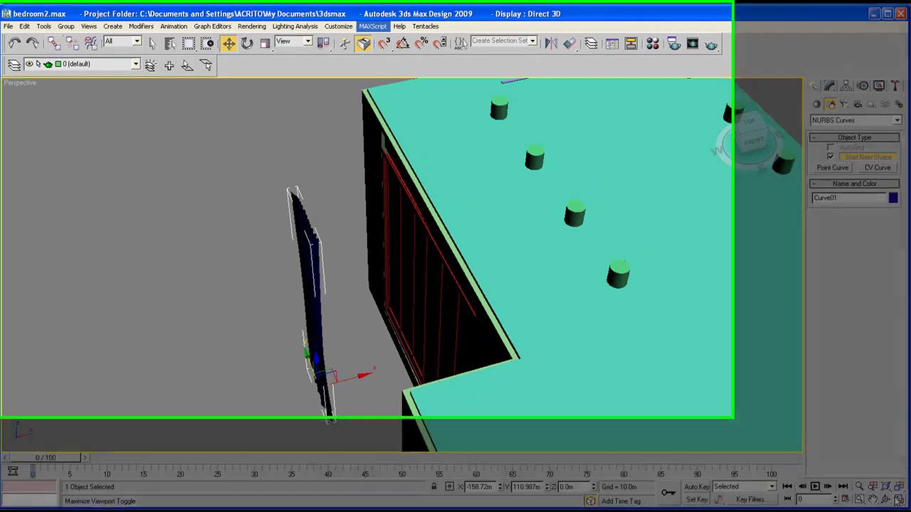
click(898, 499)
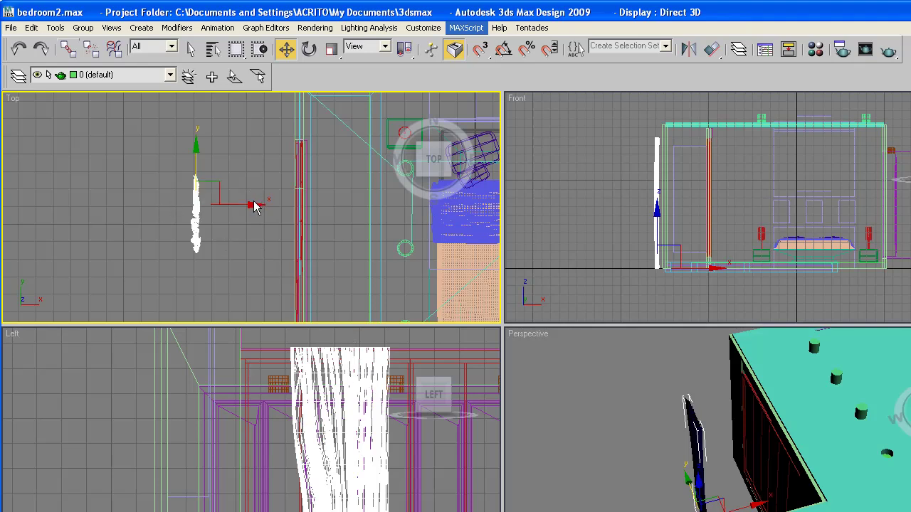
drag(251, 204, 377, 205)
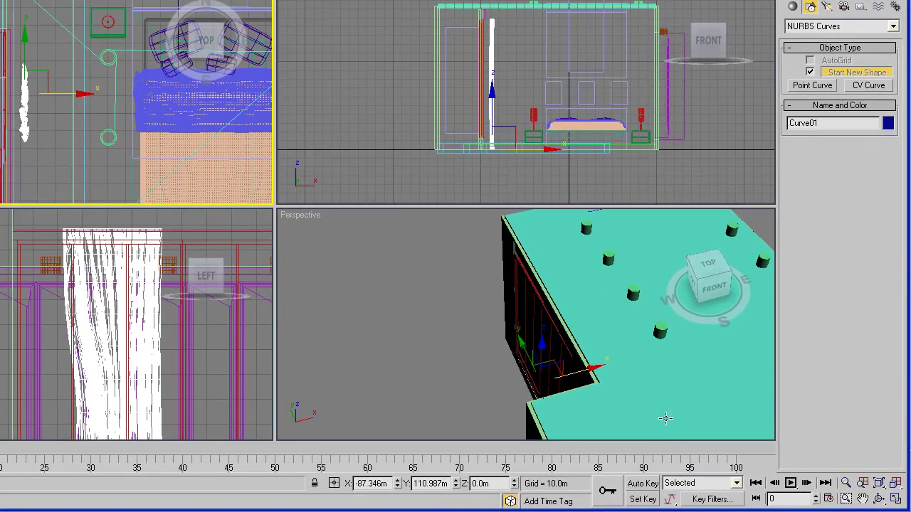
Step: Examine from inside the bedroom how the curtain sits against the sliding window, the ceiling and the floor
middle_click(646, 396)
middle_drag(417, 276, 213, 179)
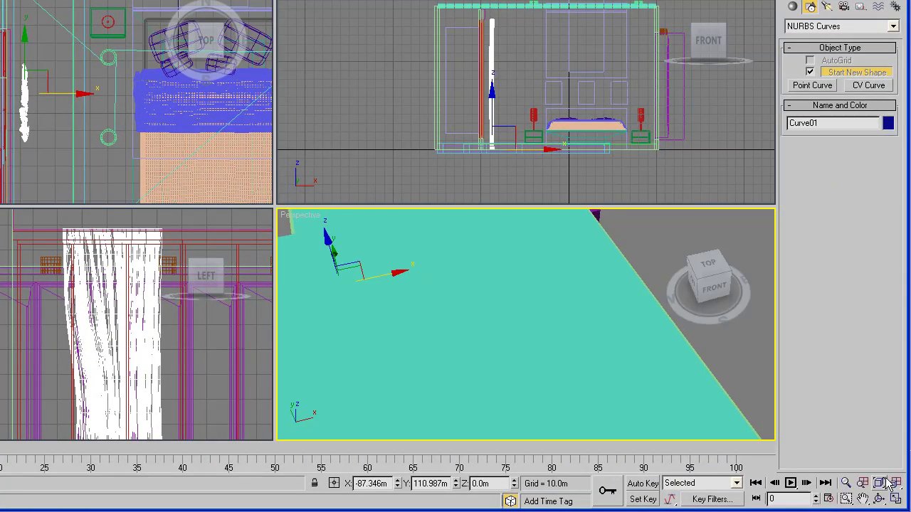
click(879, 499)
drag(380, 321, 491, 289)
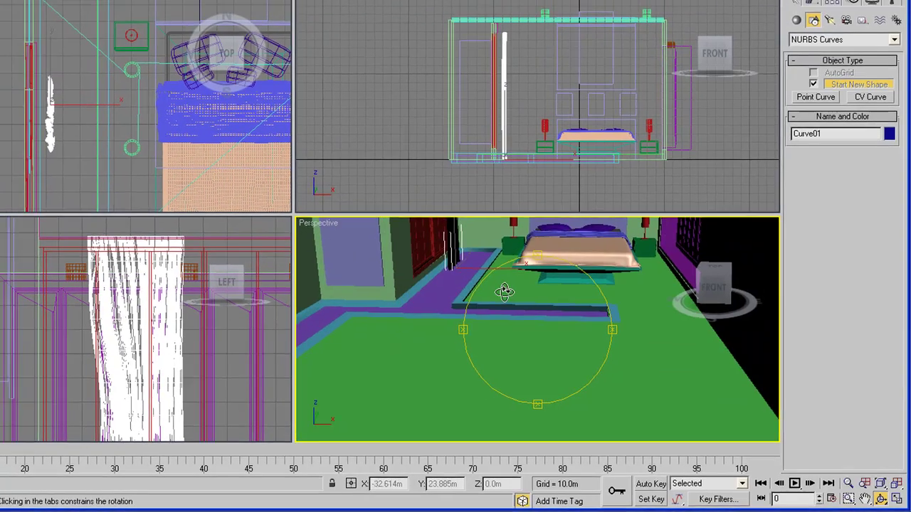
middle_drag(463, 367, 492, 388)
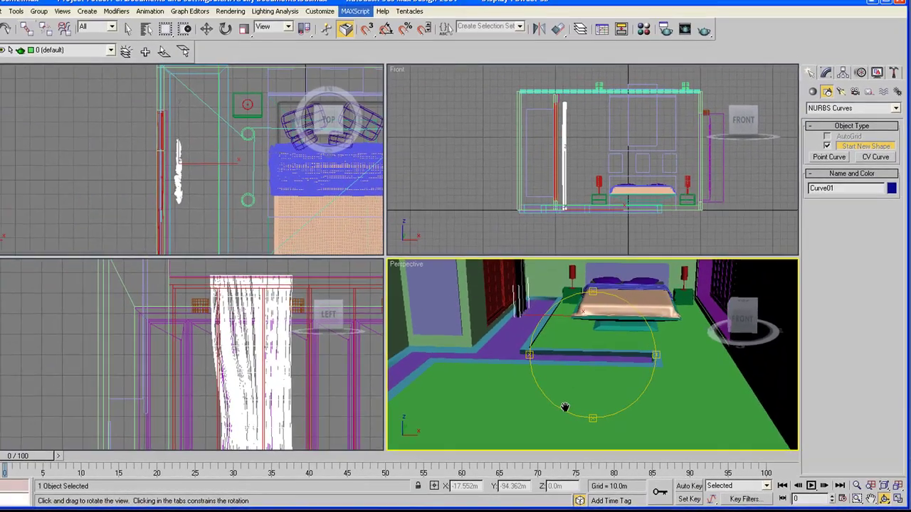
middle_drag(565, 407, 568, 445)
drag(569, 367, 557, 322)
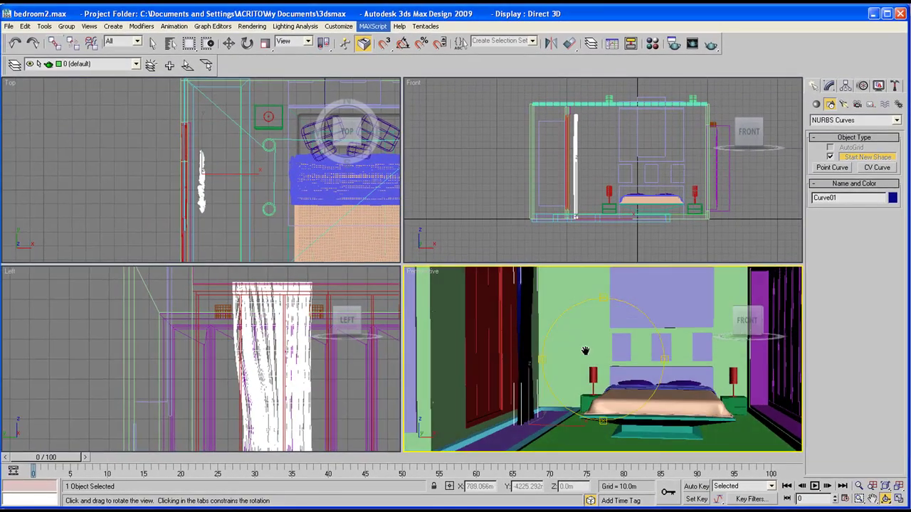
drag(585, 351, 516, 347)
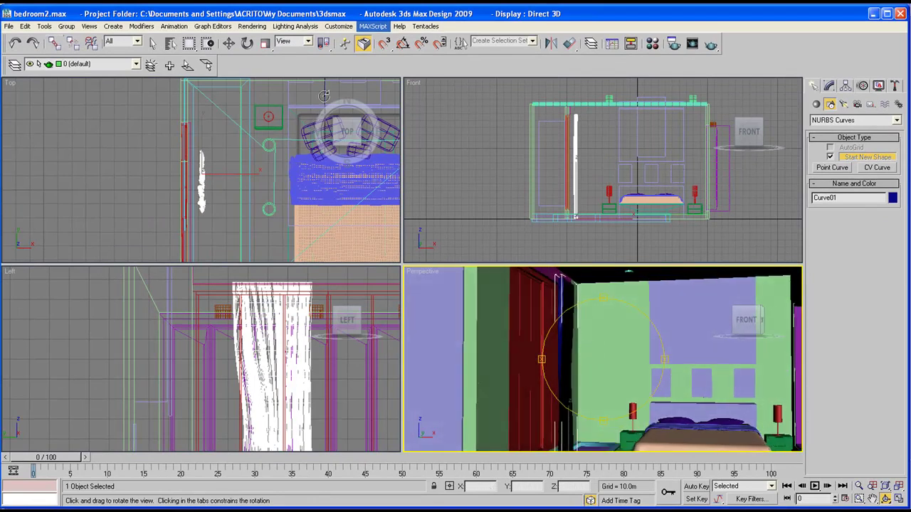
Step: Scale the curtain's height down to about 83 percent and raise the curtain about 13 m along Z
click(265, 44)
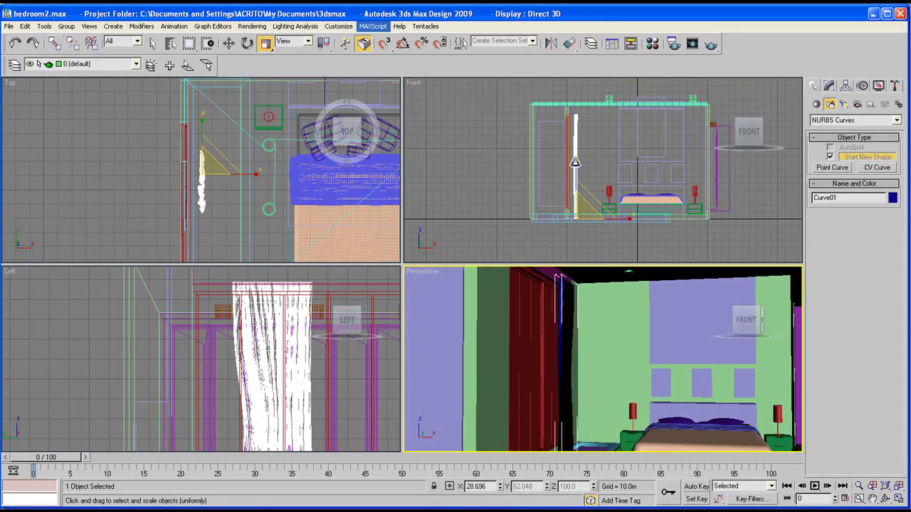
mouse_move(575, 163)
mouse_down()
mouse_move(578, 196)
mouse_move(576, 162)
mouse_up()
click(228, 44)
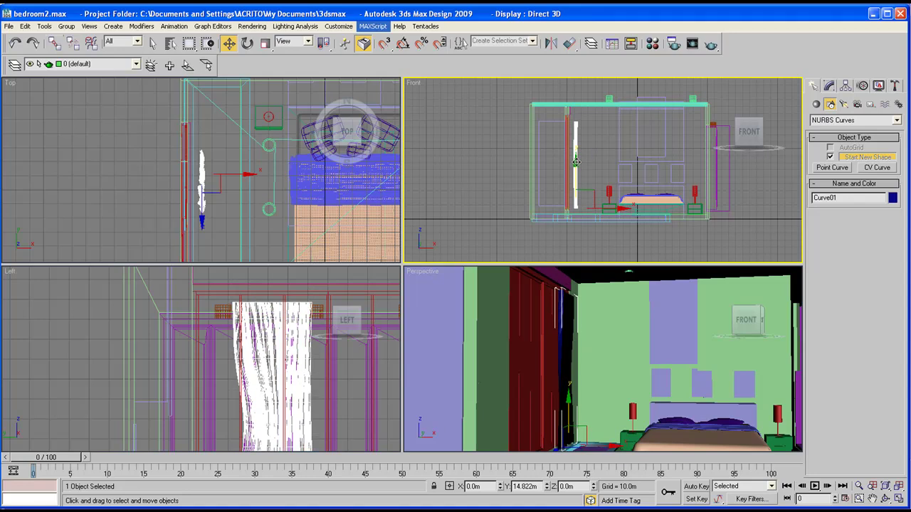
Step: Stretch the curtain vertically until its upper edge reaches up behind the pelmet above the window
click(265, 45)
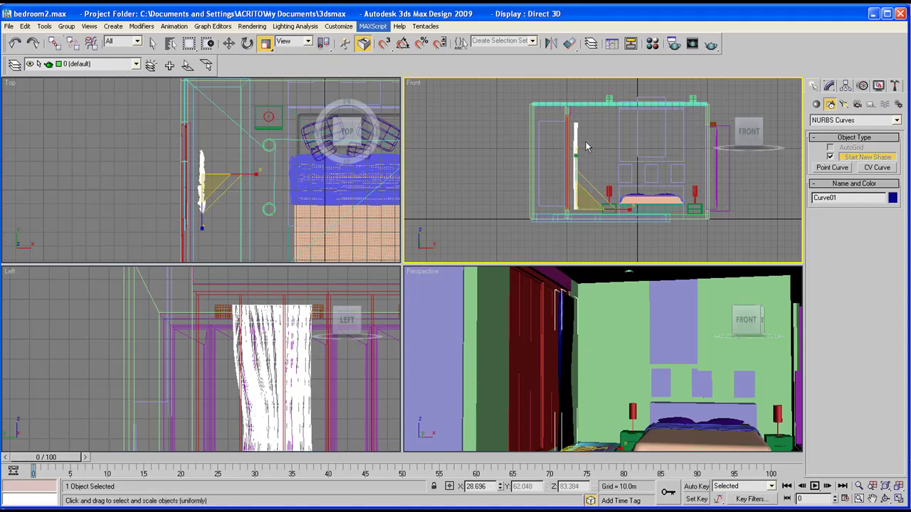
key(r)
drag(575, 157, 575, 152)
Step: Move the curtain about 8 m along X toward the sliding window so that it hangs close to the glass
click(229, 44)
click(240, 174)
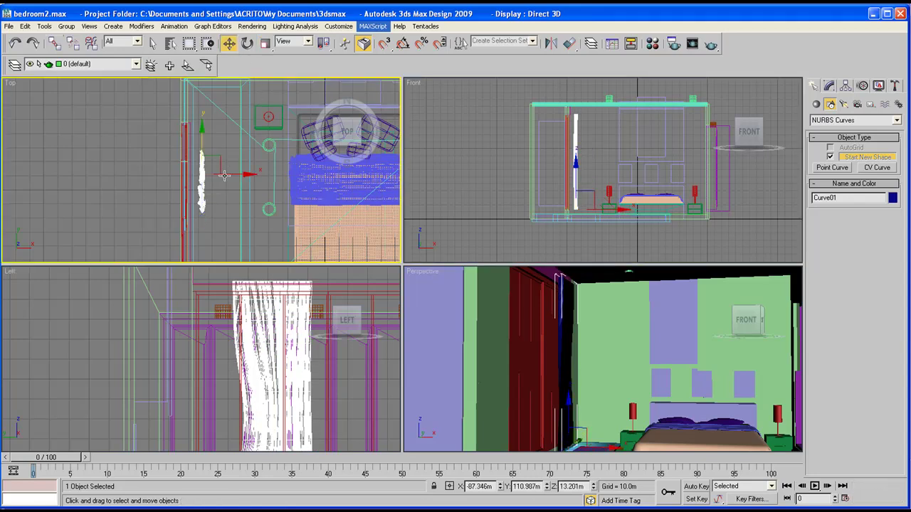
drag(242, 175, 232, 174)
middle_drag(178, 208, 189, 183)
scroll(189, 183, up, 2)
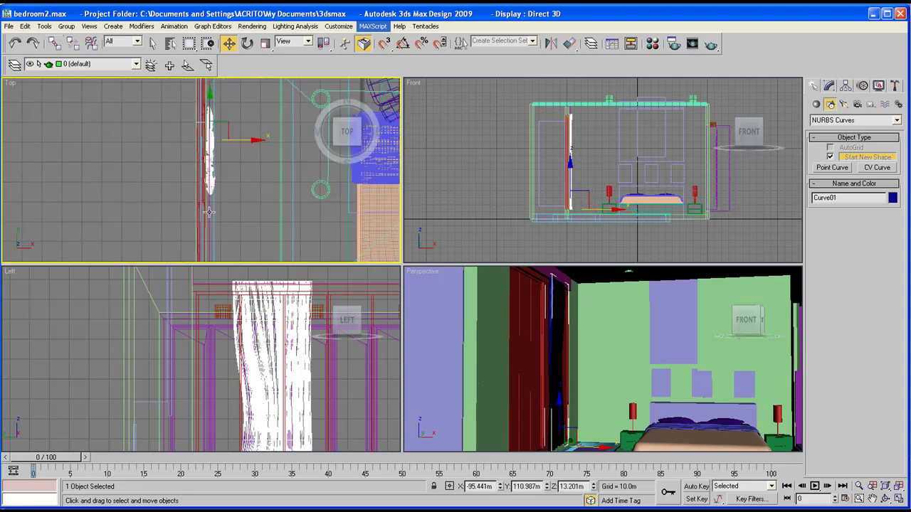
Step: Set the pelmet box's height to -10.188 m and move the box about 6.5 m along X toward the window
click(208, 212)
middle_drag(516, 287, 522, 315)
click(533, 295)
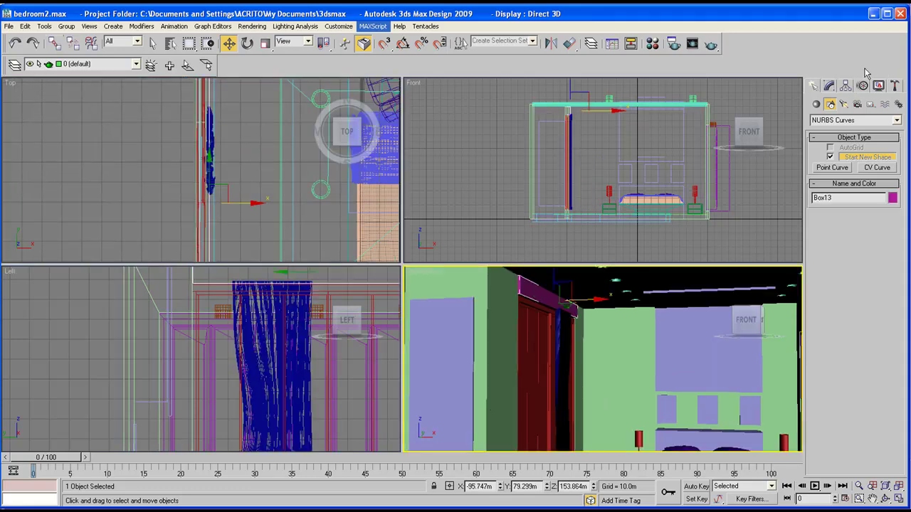
click(830, 86)
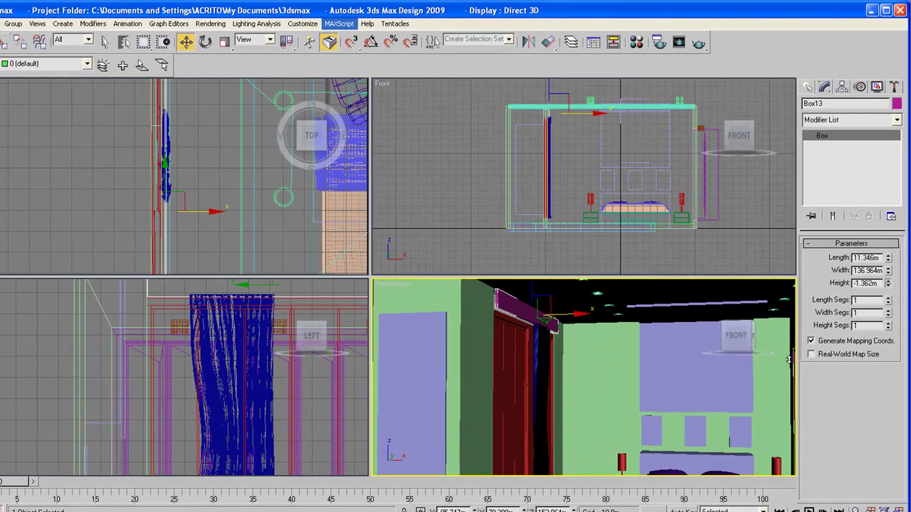
drag(789, 365, 791, 386)
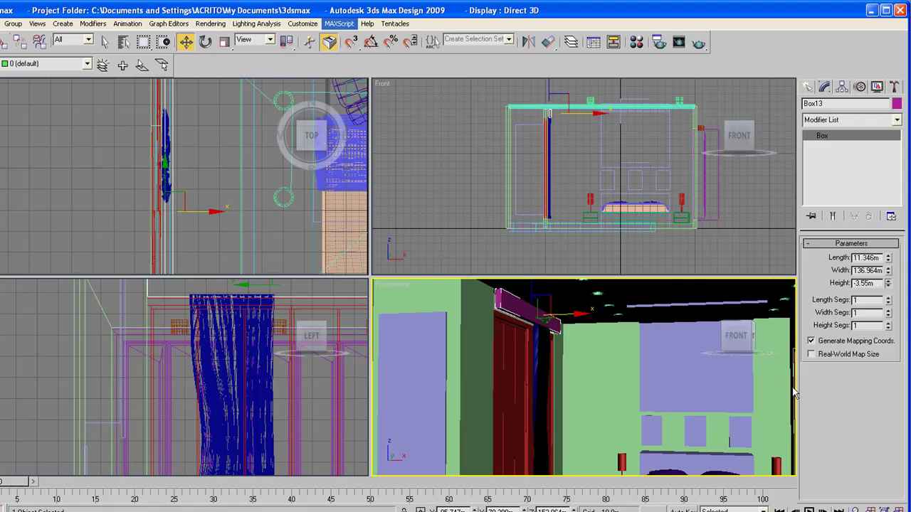
scroll(527, 366, up, 4)
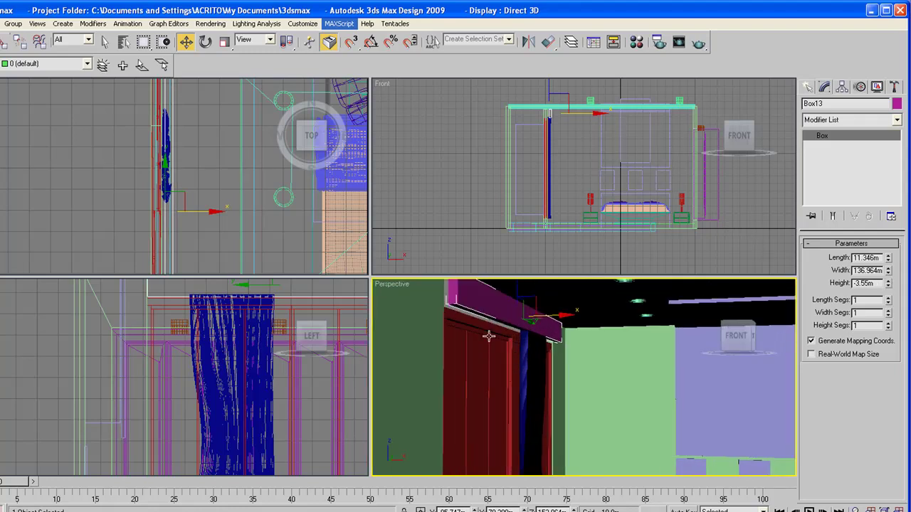
scroll(489, 336, down, 3)
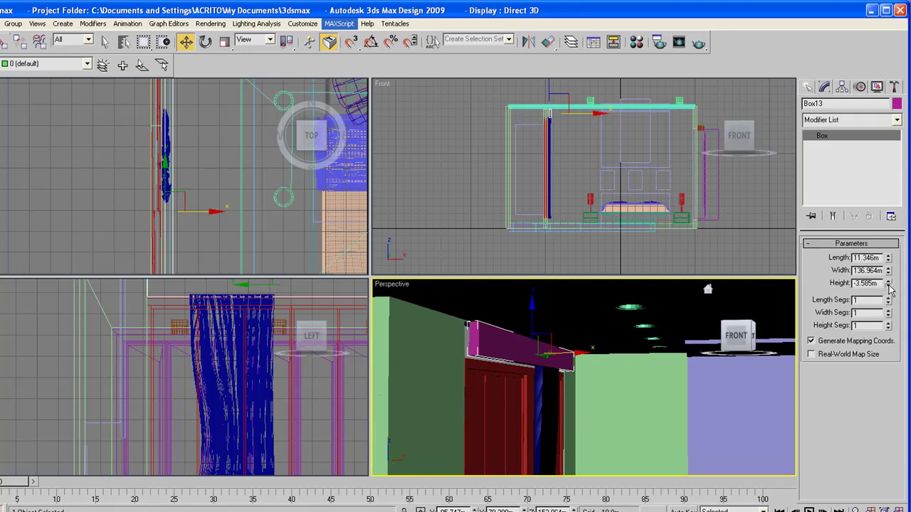
drag(888, 286, 885, 404)
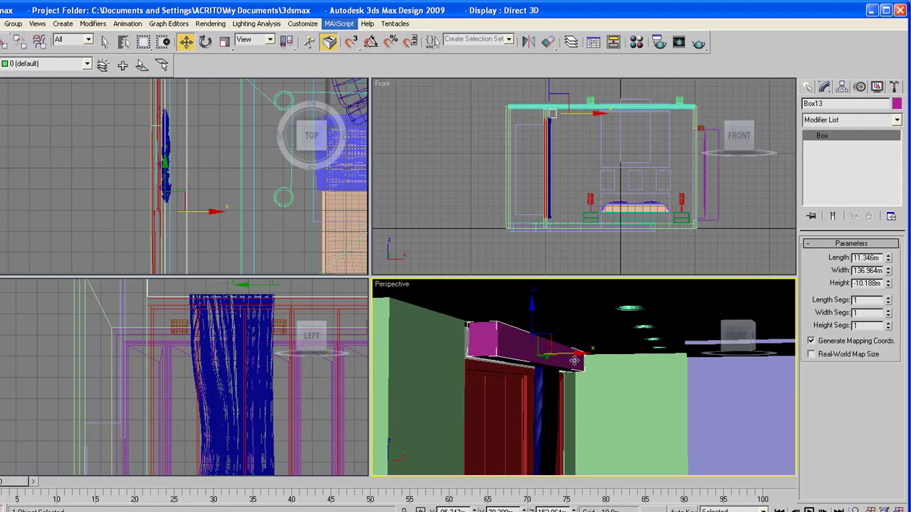
drag(577, 353, 565, 351)
mouse_move(566, 352)
middle_down()
mouse_move(585, 318)
mouse_move(526, 308)
mouse_move(534, 327)
middle_up()
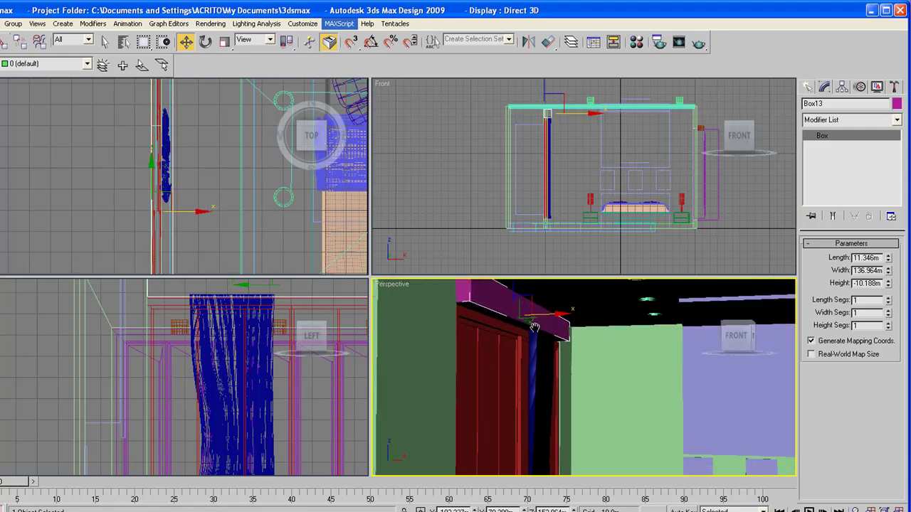
Step: Apply an Edit Poly modifier to the pelmet box and activate polygon editing
click(875, 119)
scroll(847, 320, up, 8)
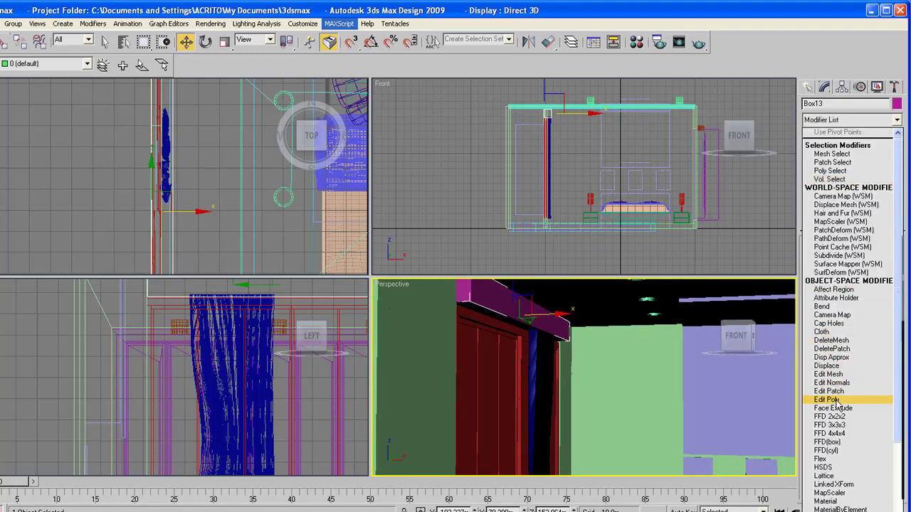
click(828, 400)
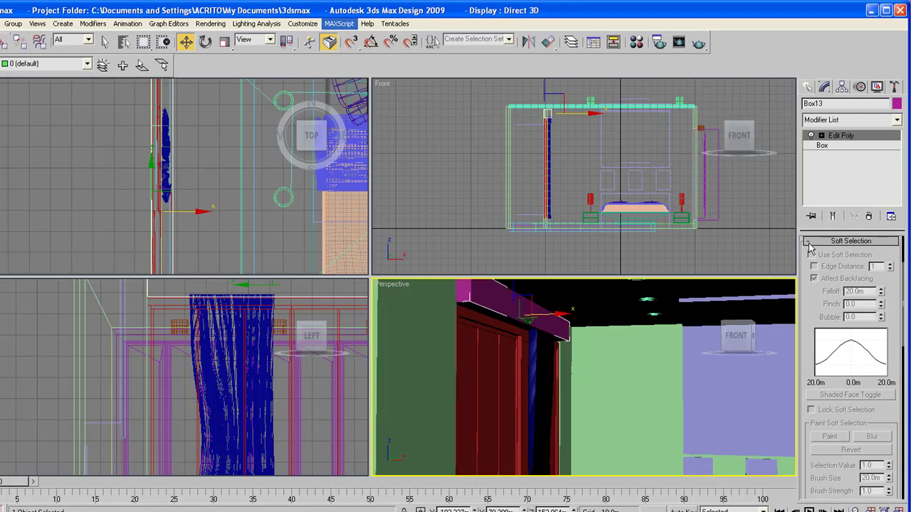
click(808, 242)
click(862, 267)
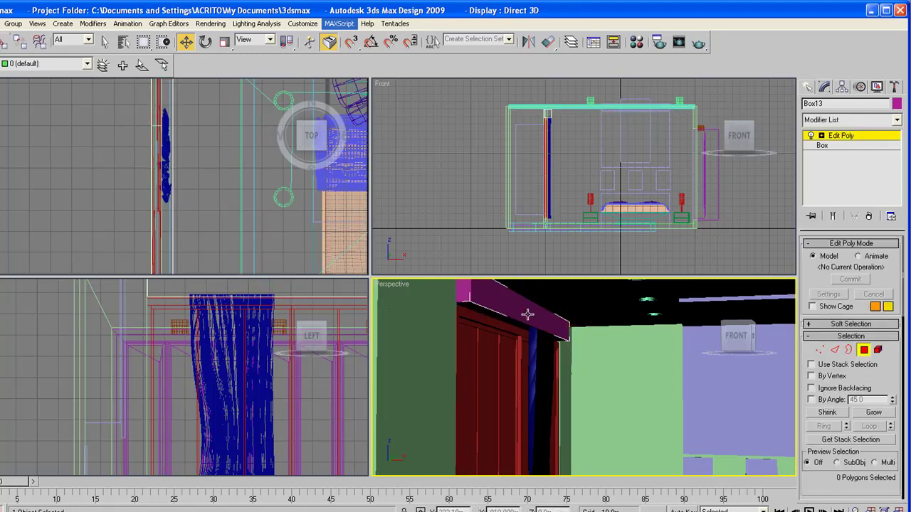
middle_drag(535, 330, 547, 335)
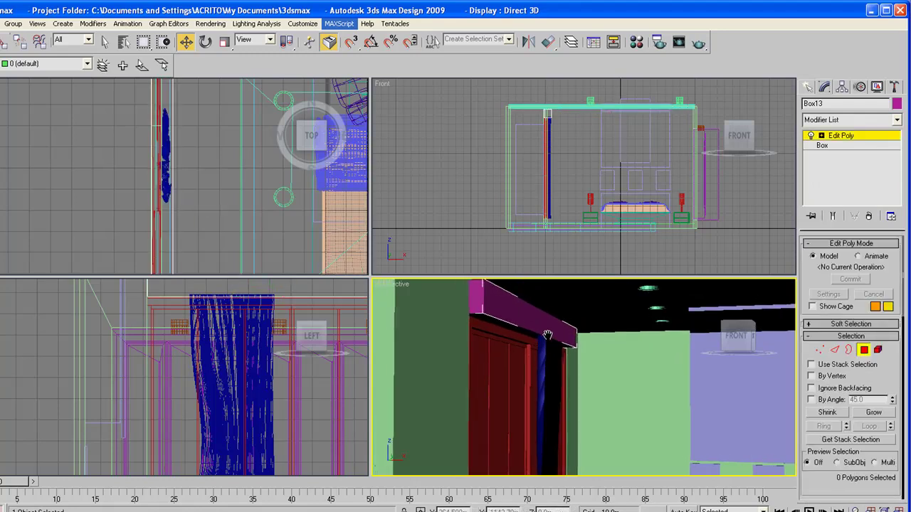
Step: Apply a Shell modifier to the pelmet with an inner amount of 0.39 m and an outer amount of 0.0 m
click(892, 121)
key(s)
key(s)
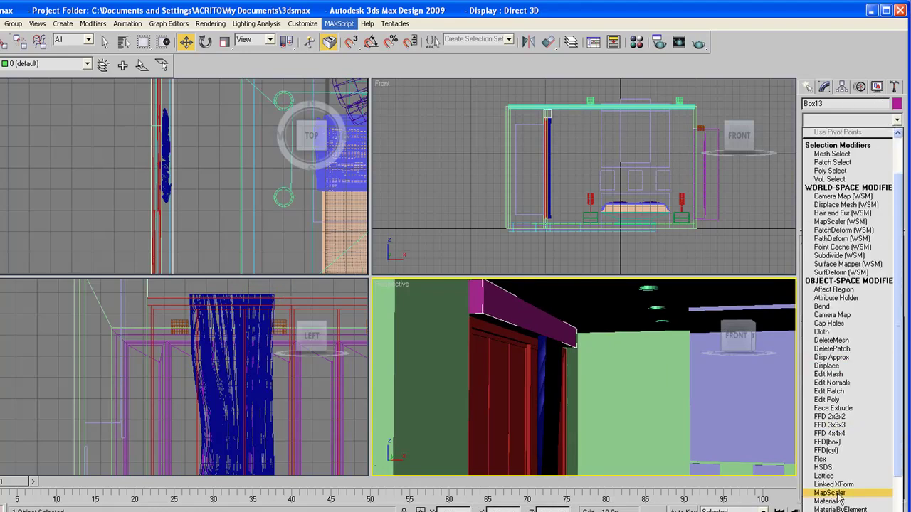
key(Return)
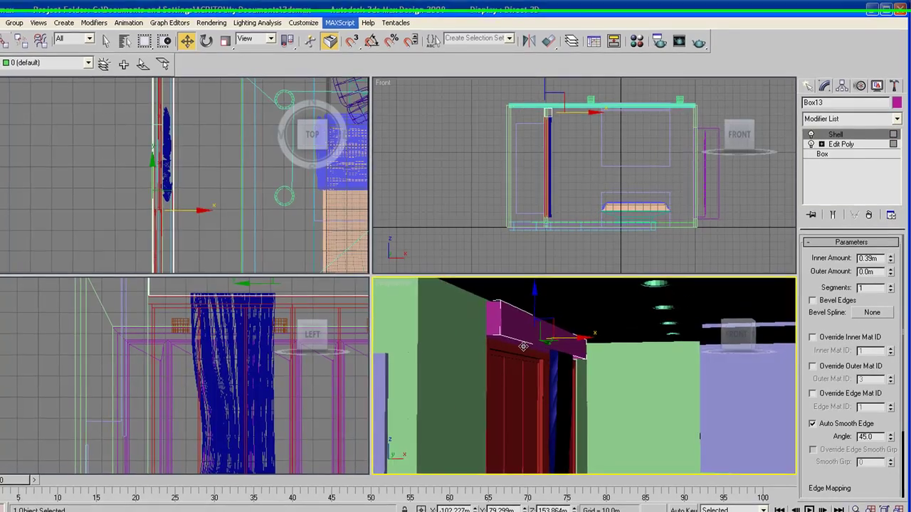
scroll(523, 347, up, 3)
middle_drag(591, 317, 609, 328)
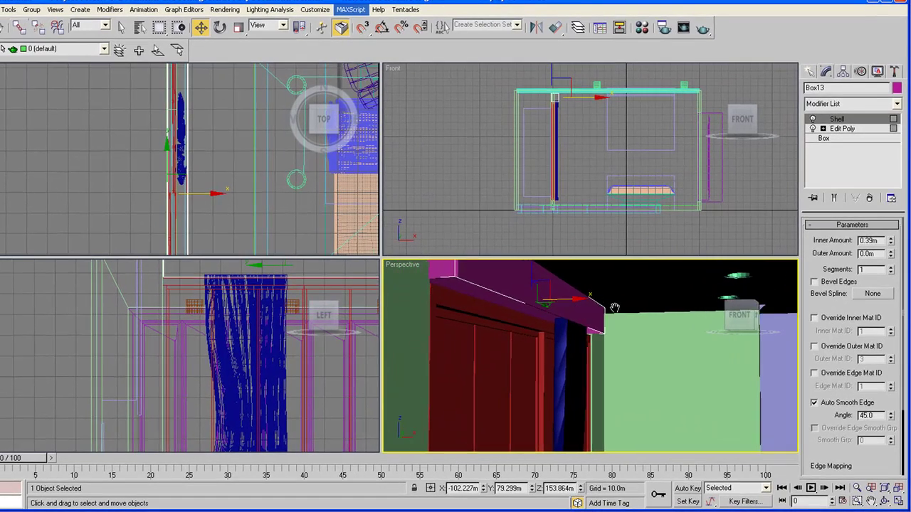
click(884, 501)
mouse_move(524, 339)
mouse_down()
mouse_move(553, 325)
mouse_move(525, 337)
mouse_move(596, 372)
mouse_move(589, 379)
mouse_move(571, 366)
mouse_move(524, 361)
mouse_move(527, 369)
mouse_move(568, 363)
mouse_move(568, 353)
mouse_move(534, 335)
mouse_up()
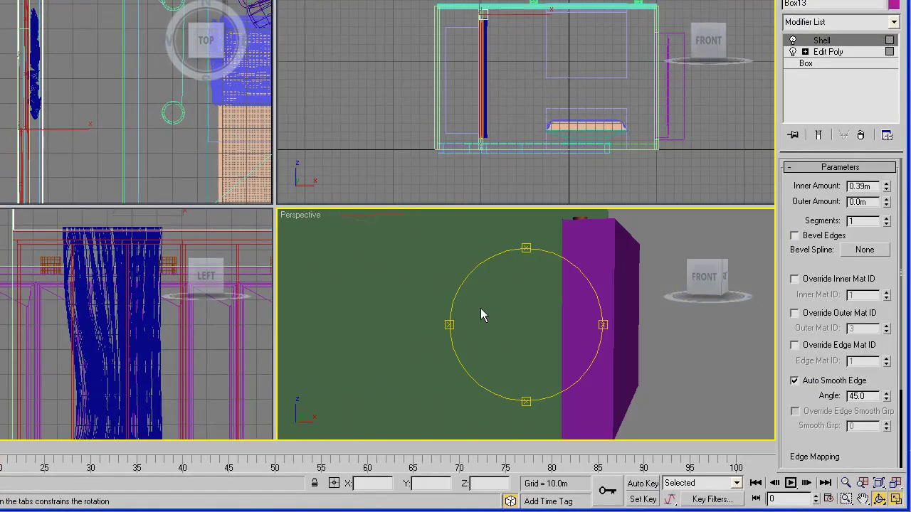
key(alt+w)
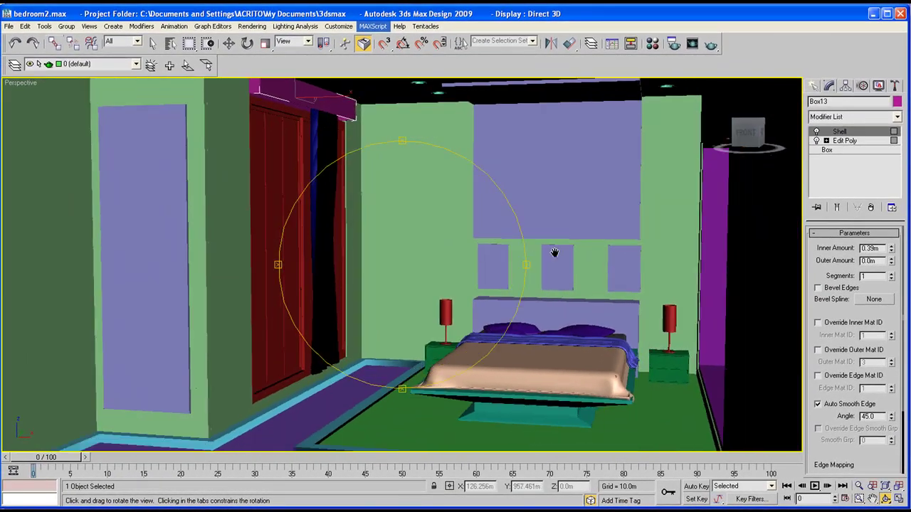
drag(554, 253, 479, 248)
Step: Select the curtain and move it about 17 m along Y toward the headboard wall, to the end of the sliding window
click(229, 44)
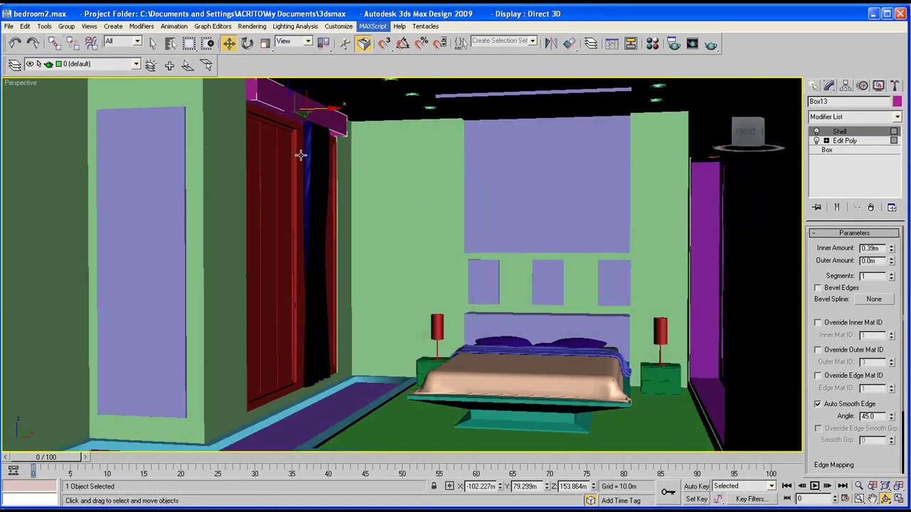
click(311, 155)
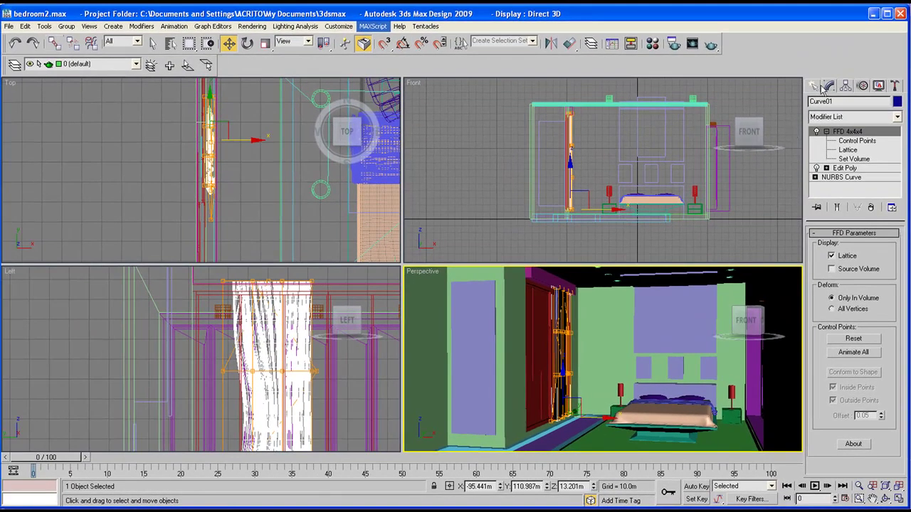
click(815, 86)
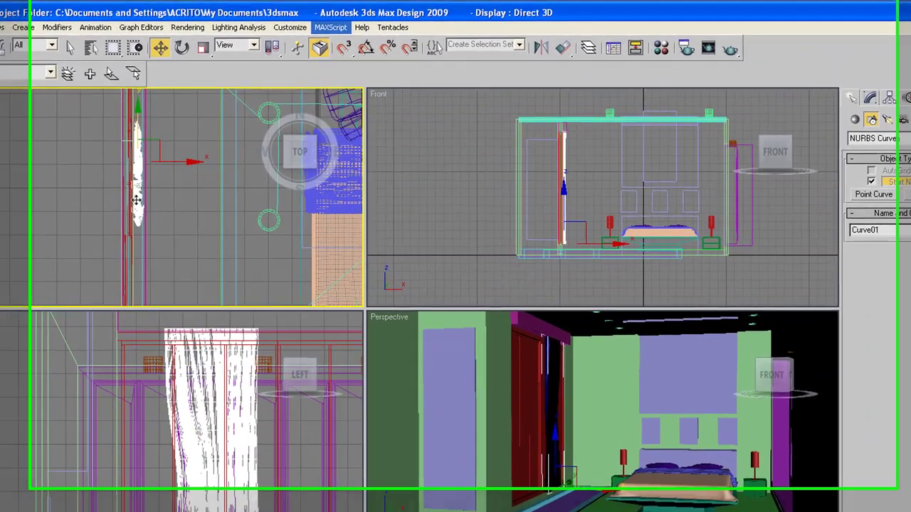
middle_drag(136, 200, 135, 271)
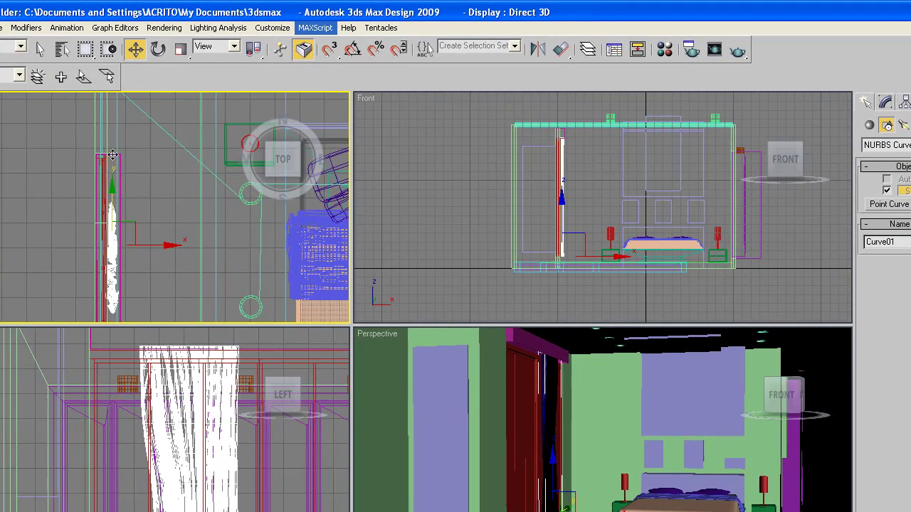
drag(112, 155, 112, 146)
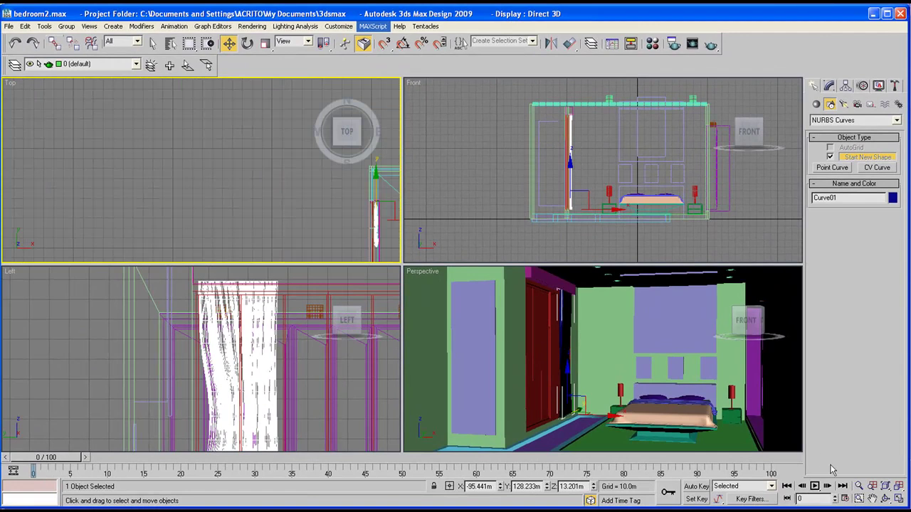
click(899, 502)
middle_drag(496, 305, 122, 223)
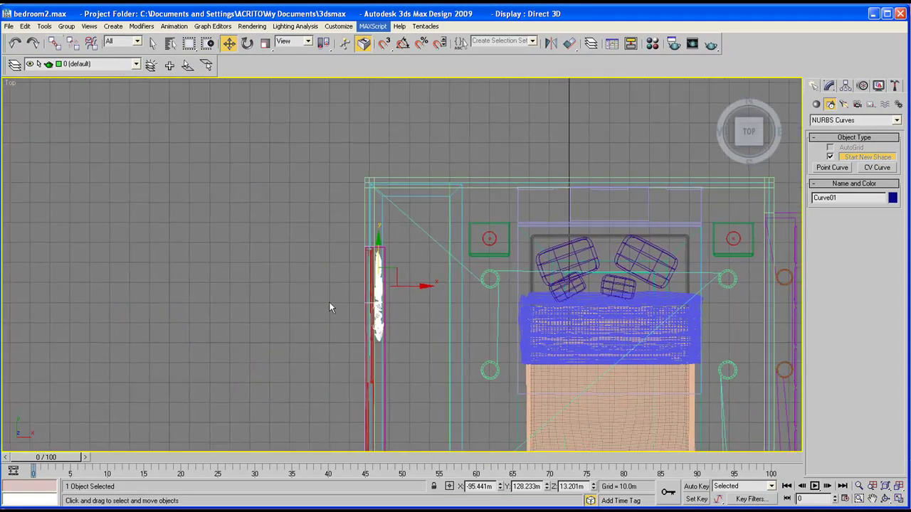
Step: Copy the curtain about 89 m along negative Y to the opposite end of the sliding window
scroll(330, 305, down, 3)
middle_drag(324, 264, 254, 173)
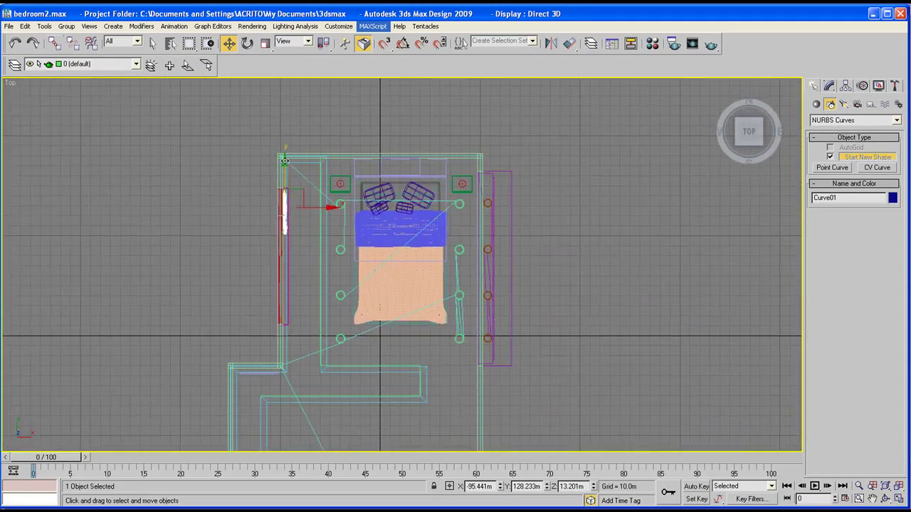
shift+drag(284, 160, 263, 250)
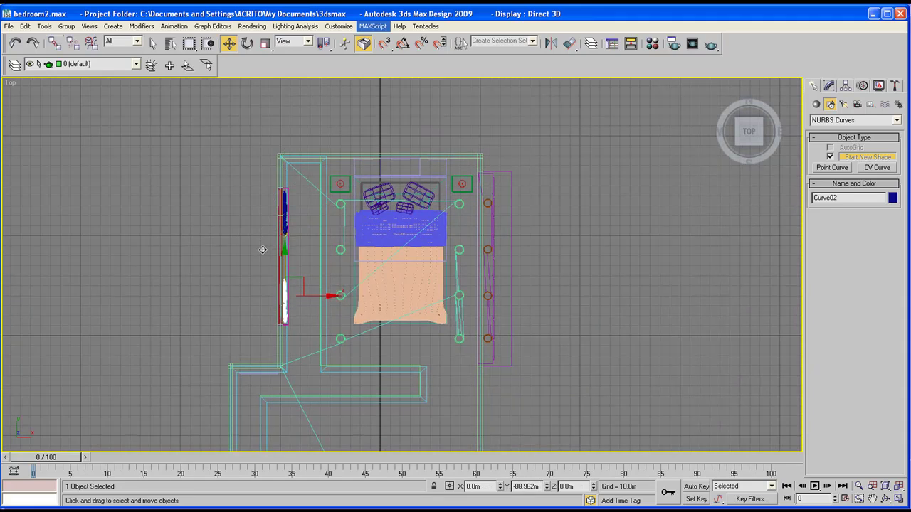
click(462, 311)
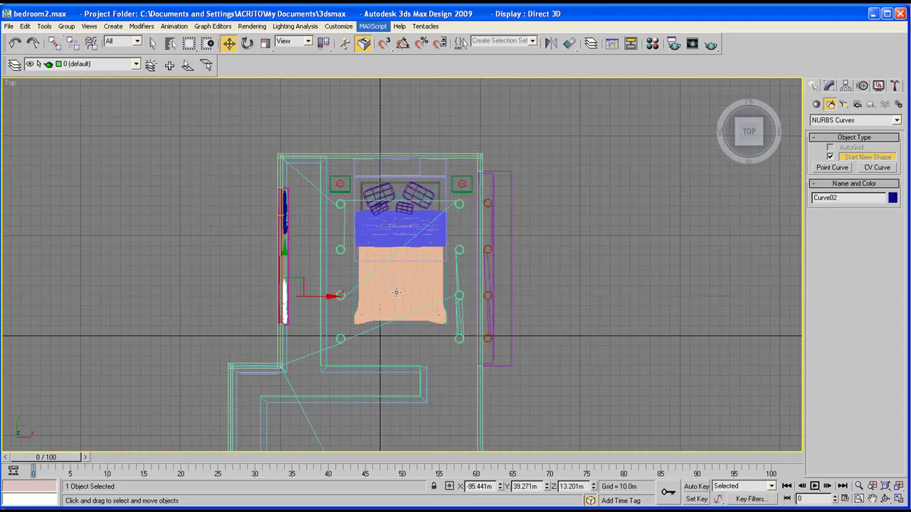
middle_drag(390, 291, 317, 260)
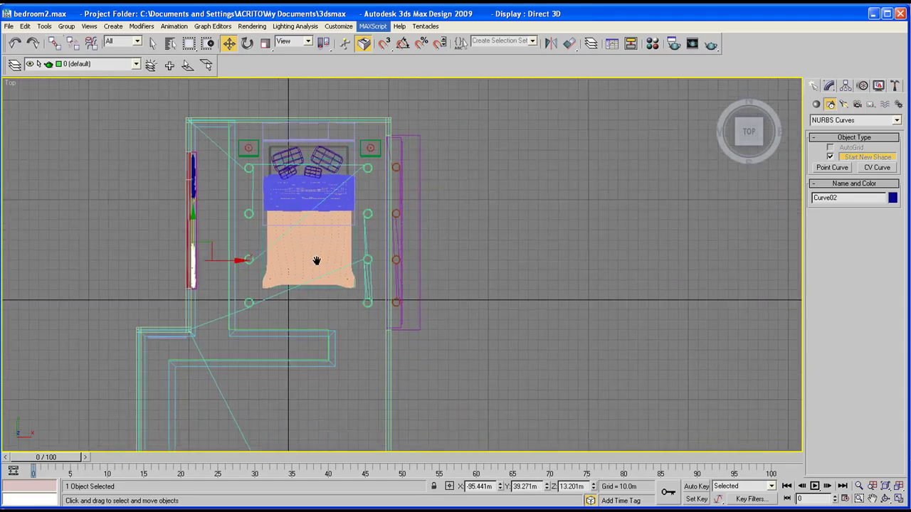
Step: Examine the curtains, pelmet and headboard wall in the perspective view from several angles inside the bedroom
click(899, 500)
click(885, 499)
drag(548, 352, 529, 348)
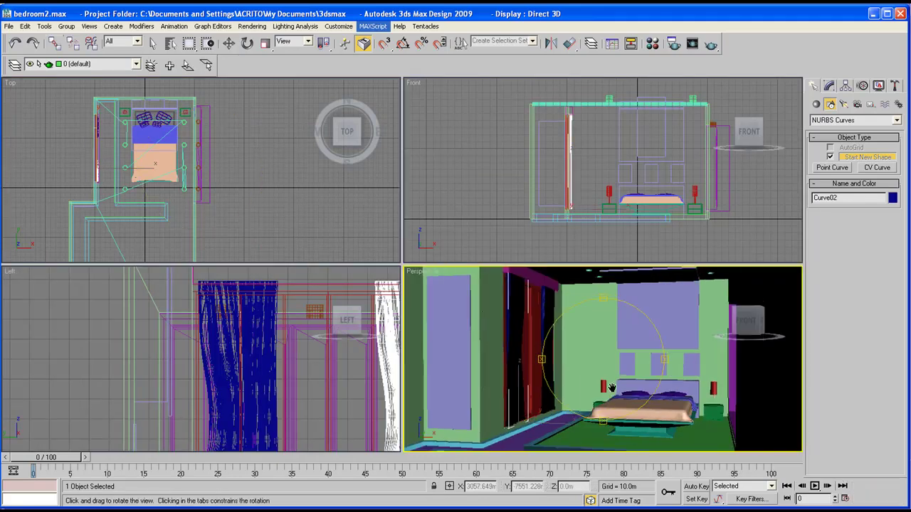
click(899, 499)
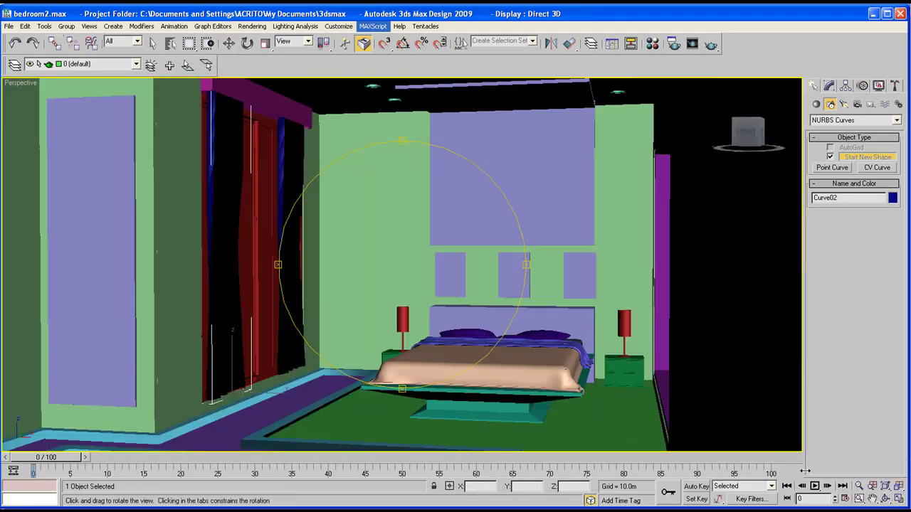
drag(337, 254, 409, 220)
scroll(398, 246, down, 1)
mouse_move(409, 220)
middle_down()
mouse_move(358, 245)
mouse_move(370, 237)
middle_up()
drag(370, 238, 349, 251)
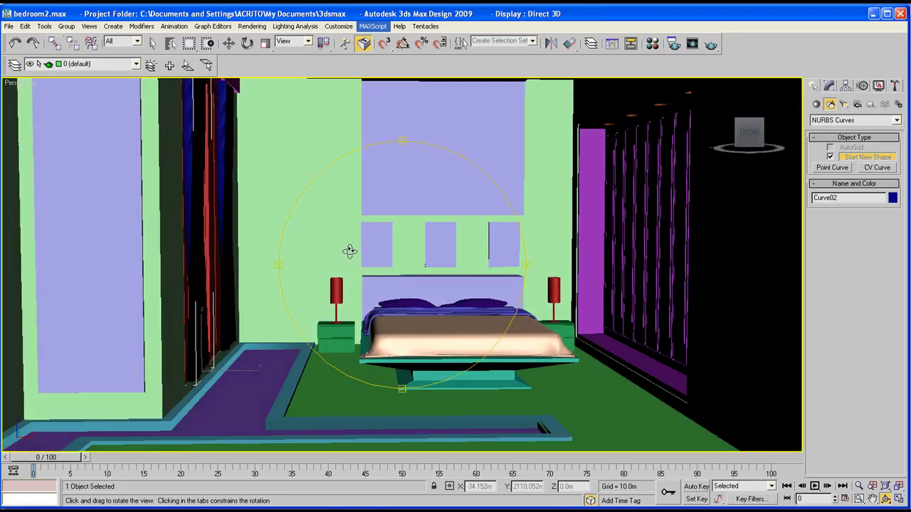
key(alt+w)
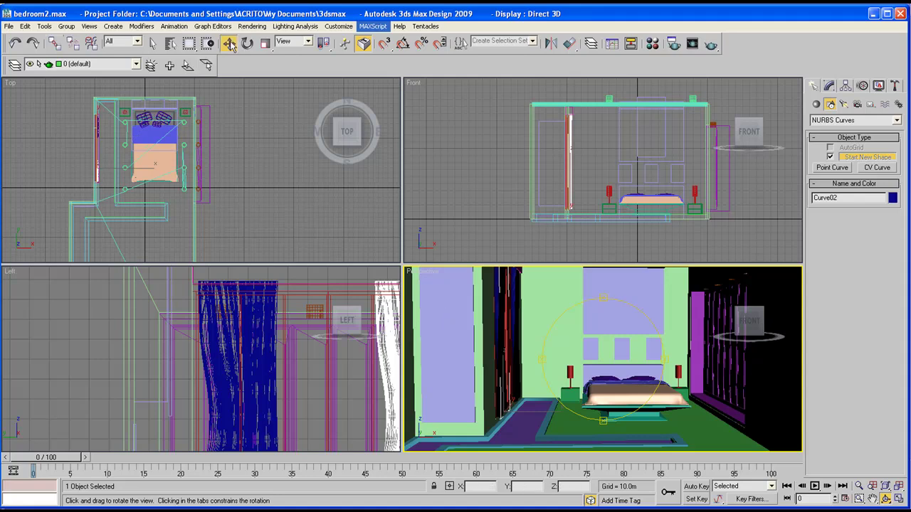
Step: Copy the headboard box along negative X toward the window, keeping it against the headboard wall
click(229, 44)
click(114, 204)
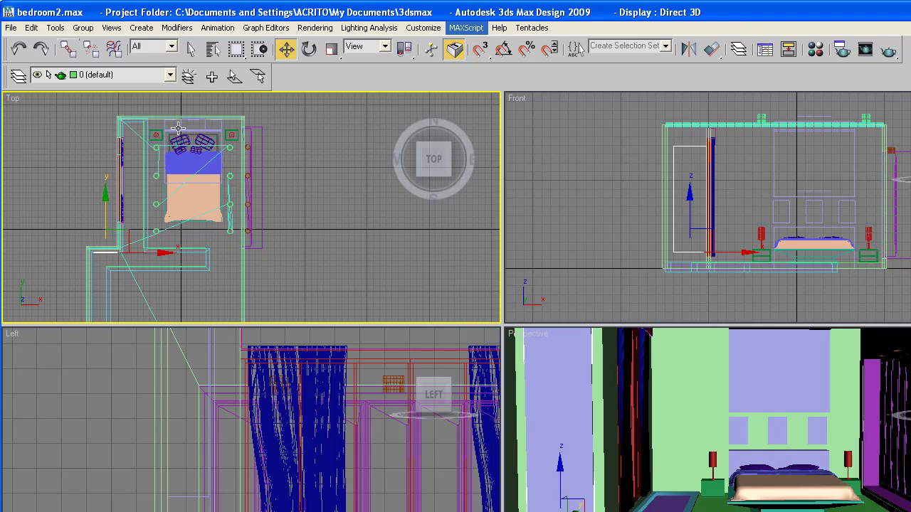
click(145, 137)
middle_drag(145, 138, 216, 189)
scroll(215, 190, up, 2)
scroll(221, 186, up, 3)
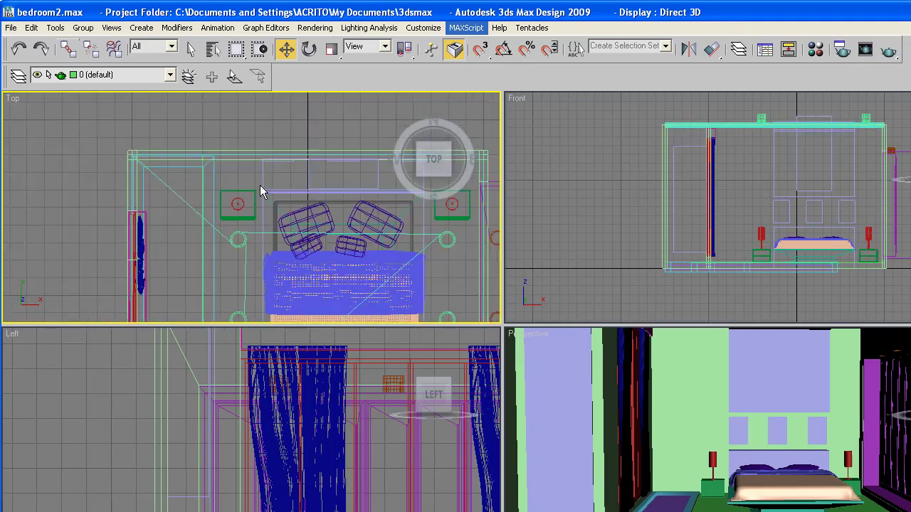
click(262, 180)
scroll(244, 197, down, 2)
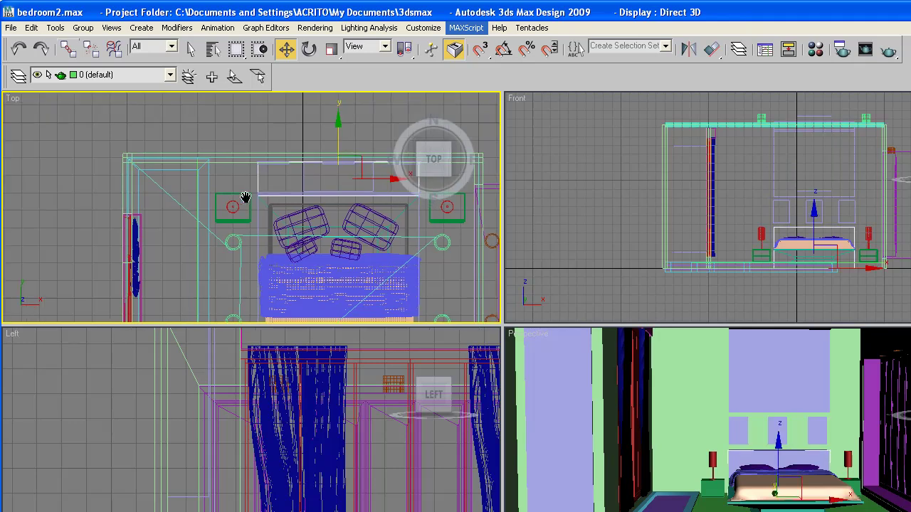
drag(380, 183, 294, 182)
click(569, 384)
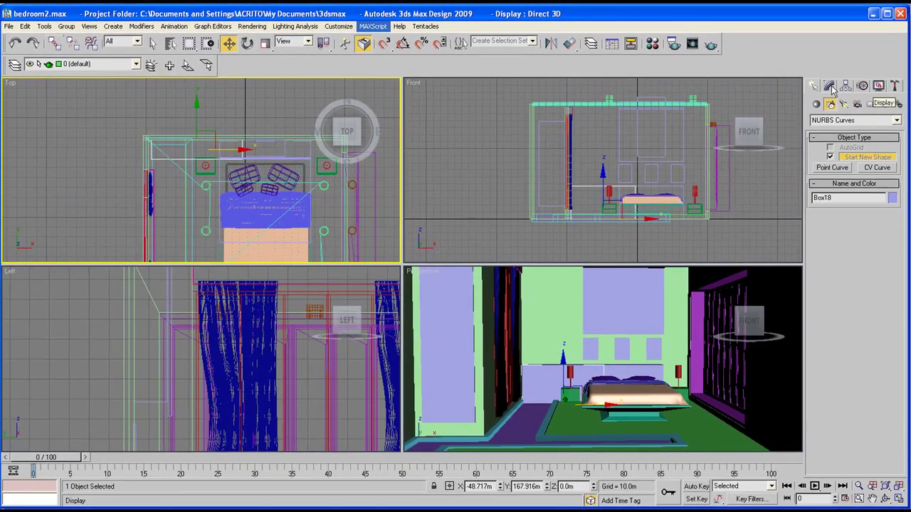
Step: Set the copied box's width to 39.427 m and move it about 27.5 m along negative X toward the window corner
click(830, 86)
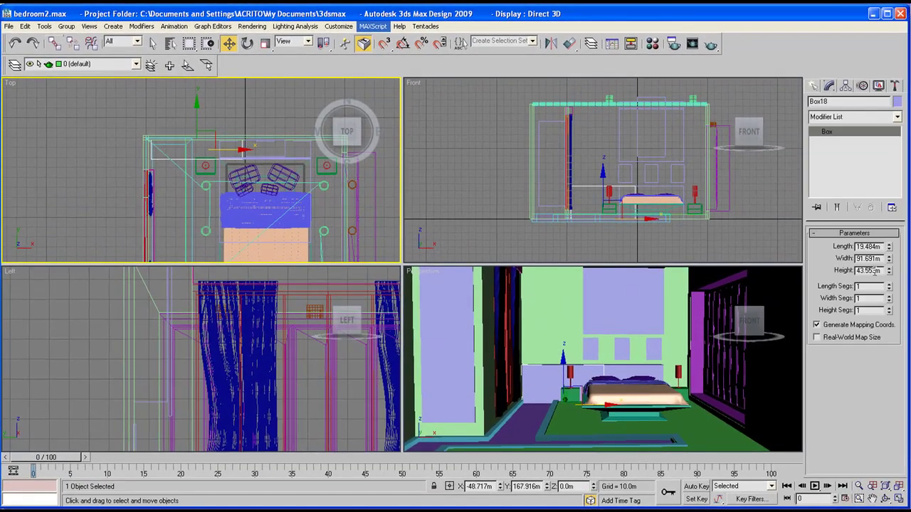
drag(889, 263, 886, 289)
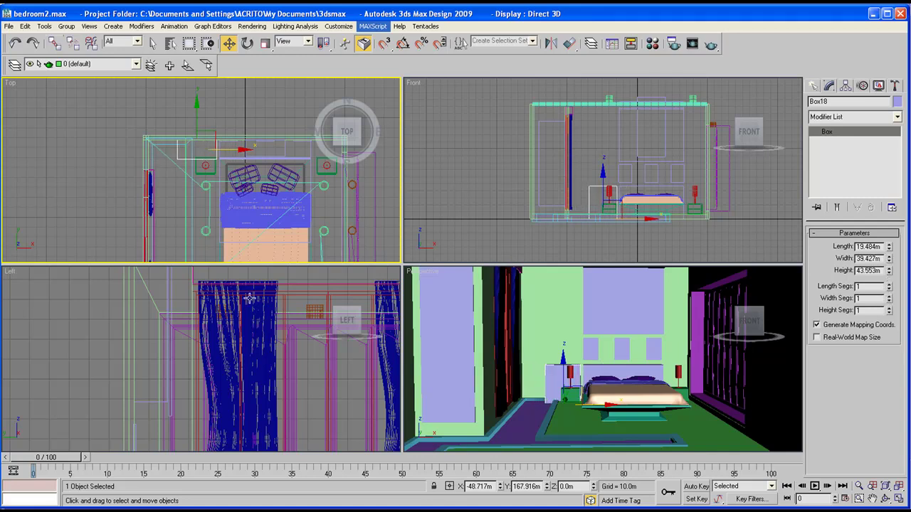
drag(244, 150, 217, 150)
right_click(460, 319)
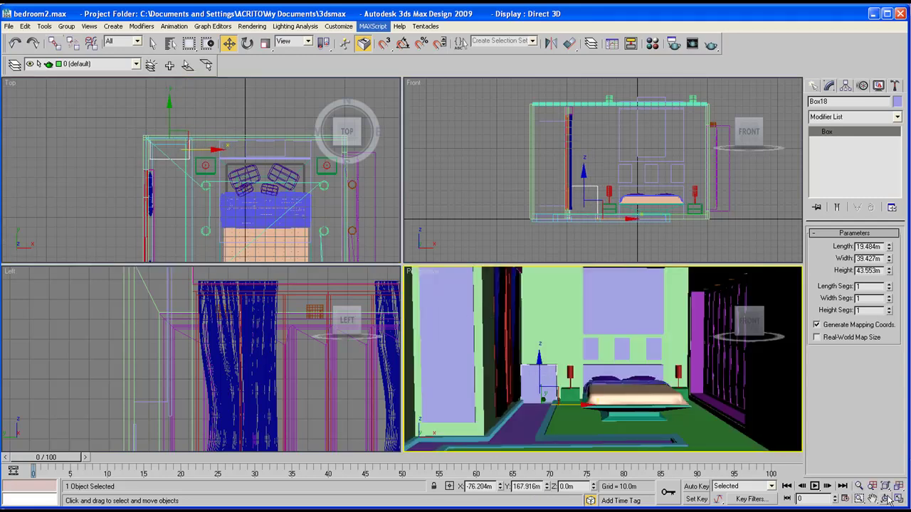
Step: Set the corner box's height to 135.014 m and move it about 3 m along X away from the window
click(886, 499)
click(899, 499)
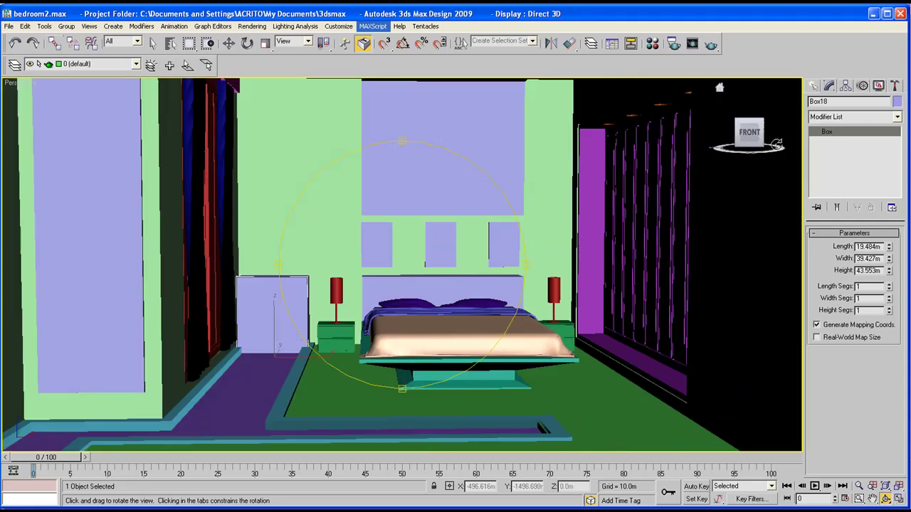
drag(889, 271, 879, 153)
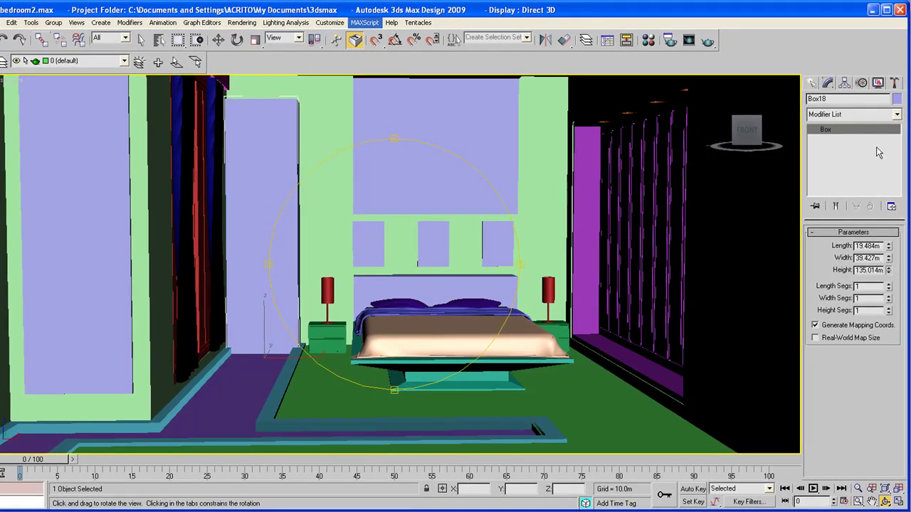
click(220, 40)
drag(311, 357, 317, 357)
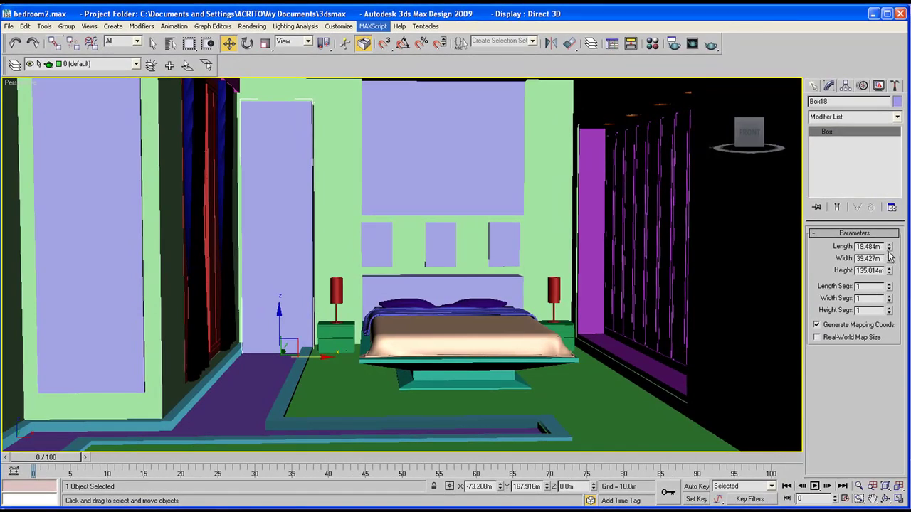
Step: Narrow the corner box to a width of 32.283 m and move it about 2.6 m along negative X
drag(889, 260, 888, 260)
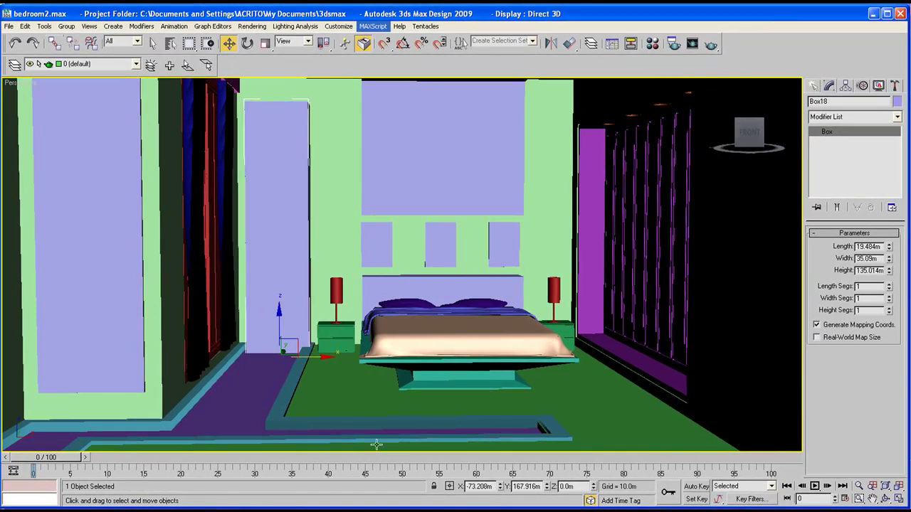
drag(322, 357, 316, 357)
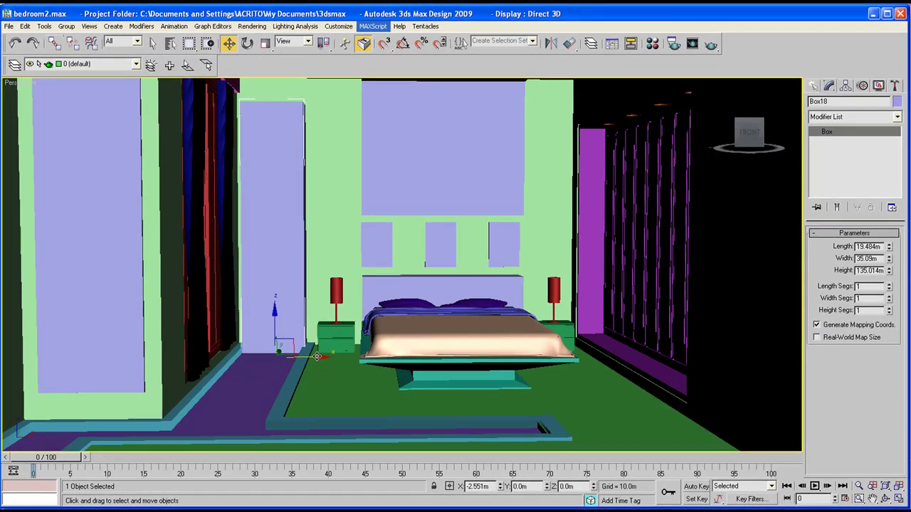
drag(888, 260, 886, 258)
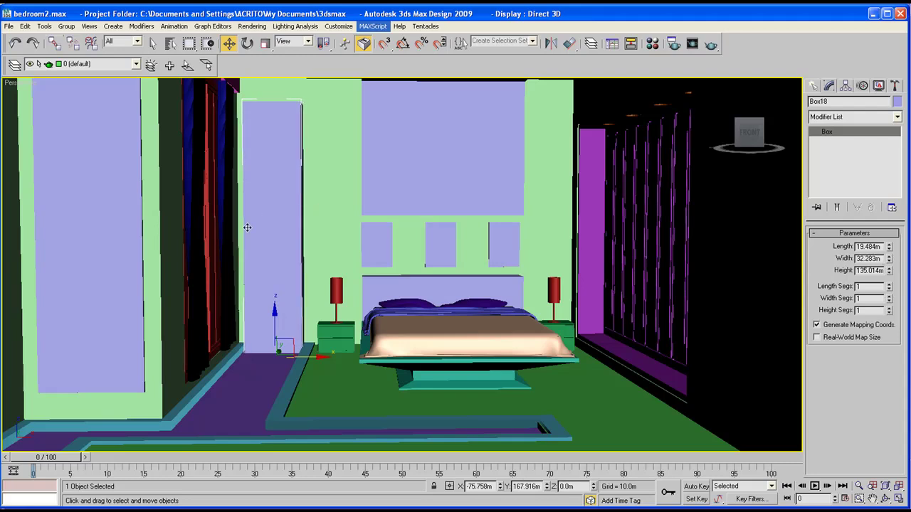
Step: Set the corner box's height to 145.815 m so it reaches almost to the top of the headboard wall
middle_drag(251, 221, 229, 253)
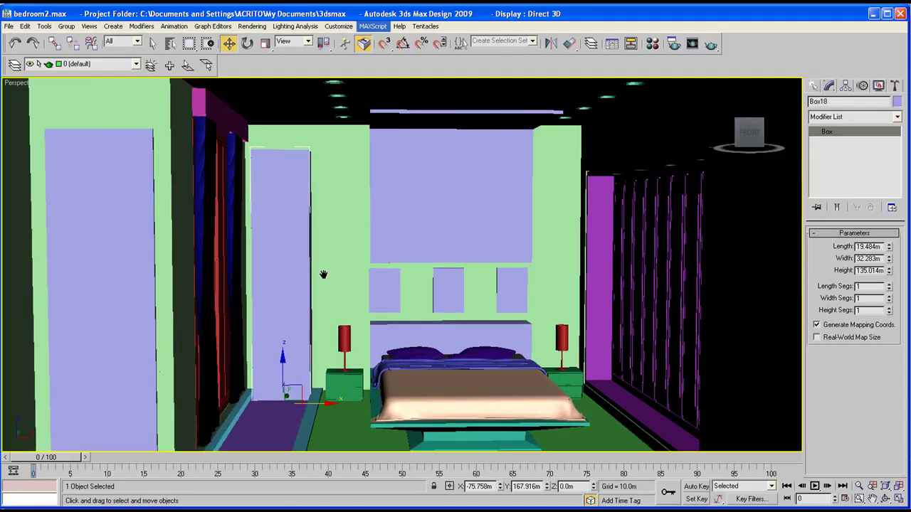
click(886, 500)
drag(438, 271, 427, 266)
click(265, 44)
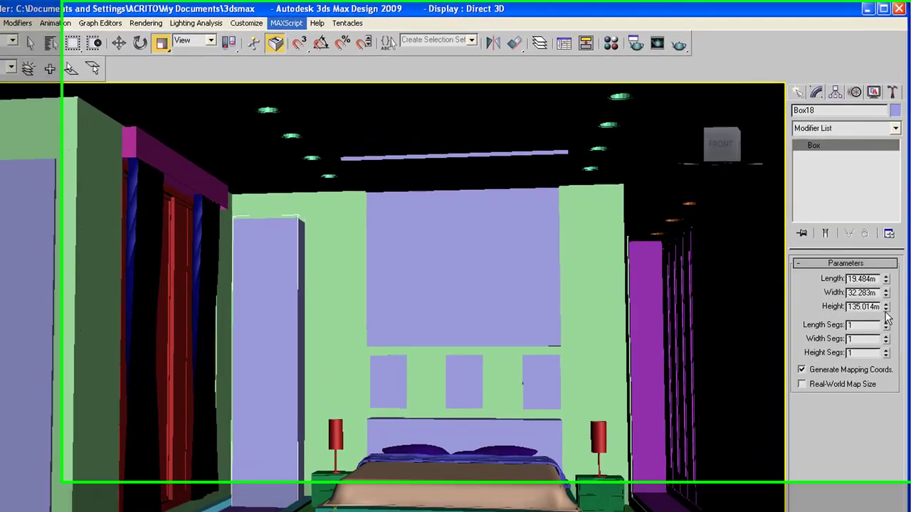
drag(887, 273, 886, 272)
drag(885, 327, 883, 313)
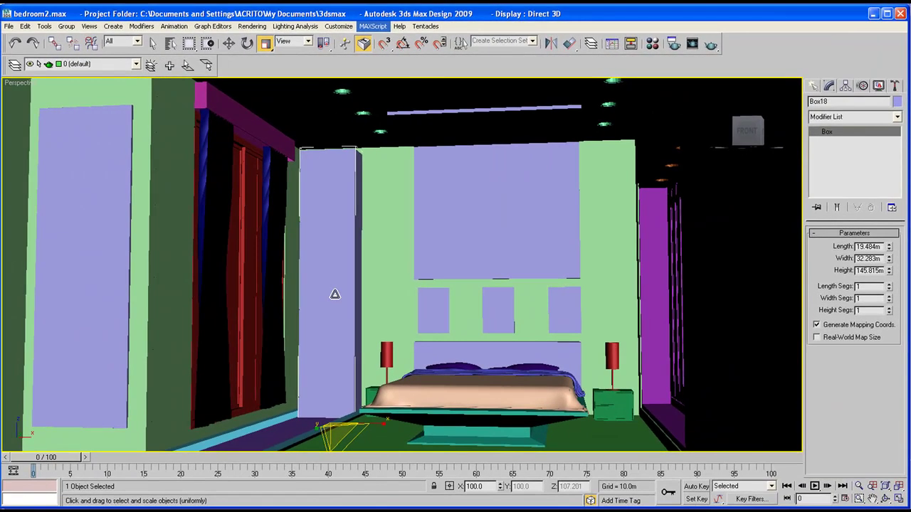
Step: Move the corner box about 8 m along Y so it cuts through the headboard wall
click(898, 499)
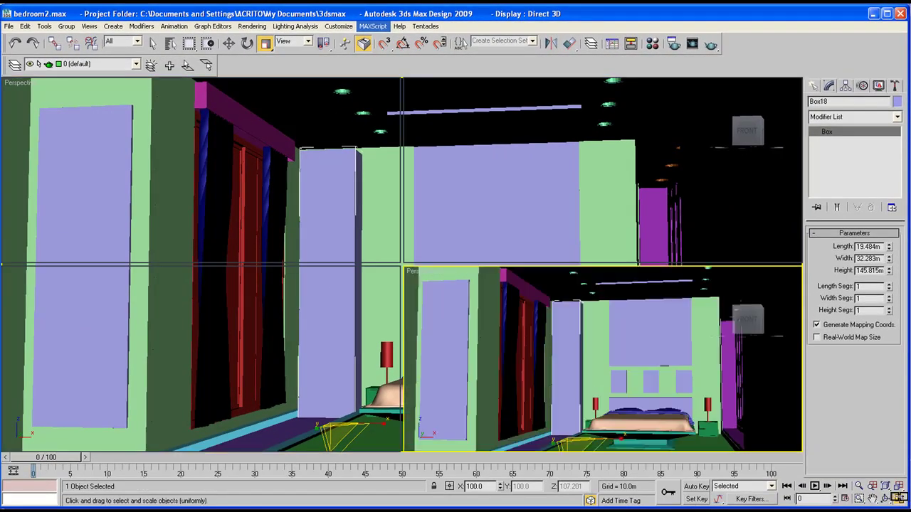
click(229, 43)
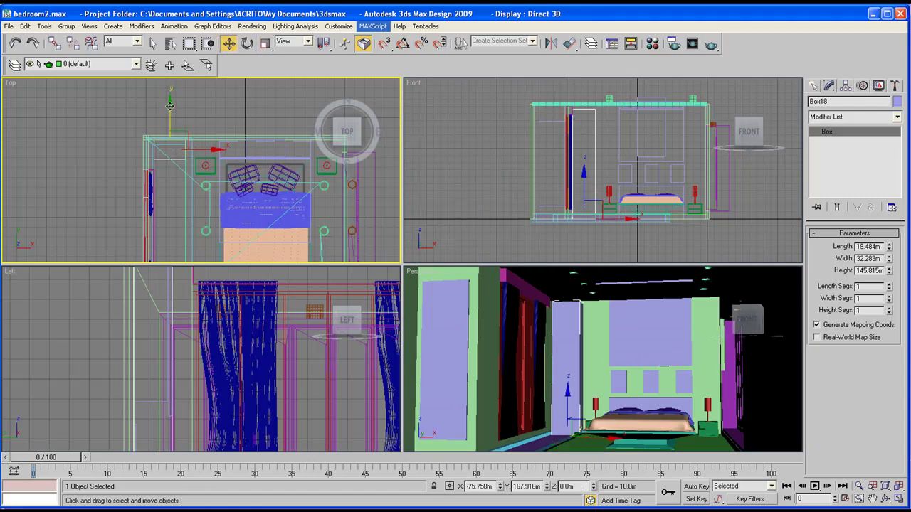
drag(169, 105, 169, 96)
right_click(481, 311)
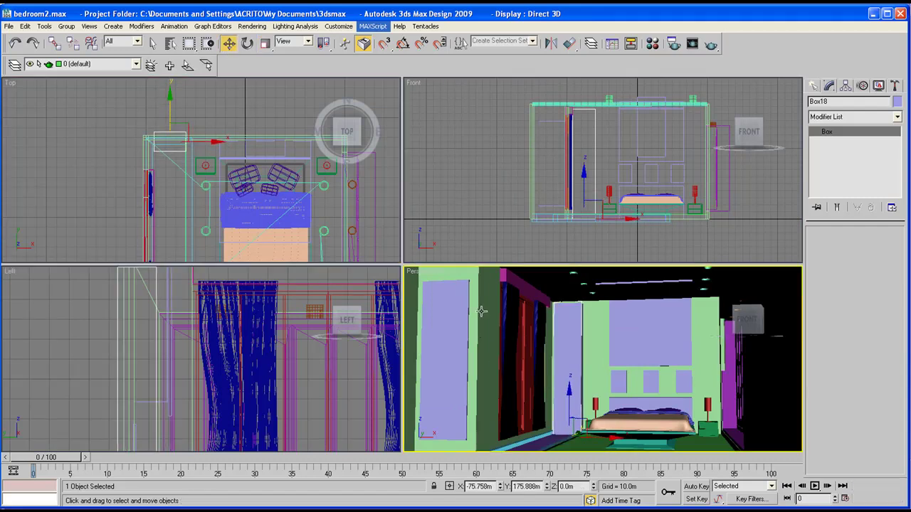
click(481, 311)
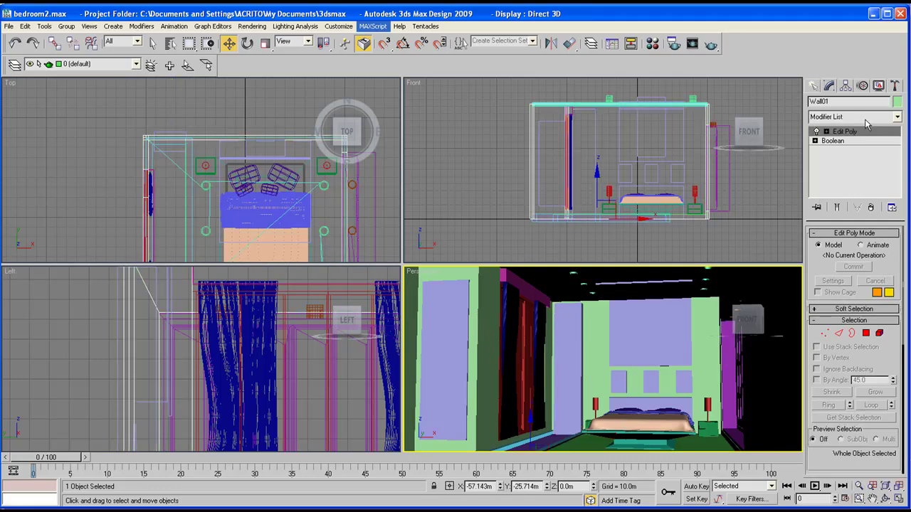
click(814, 88)
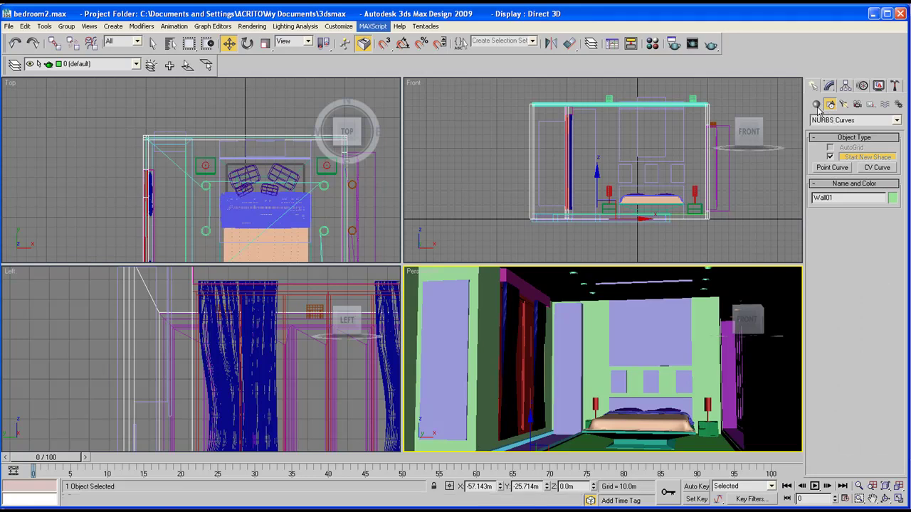
click(816, 104)
click(828, 126)
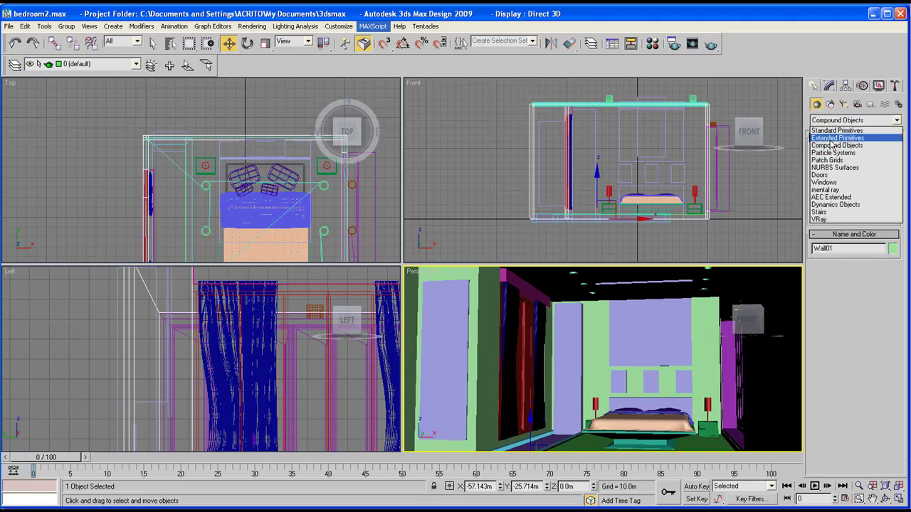
click(834, 151)
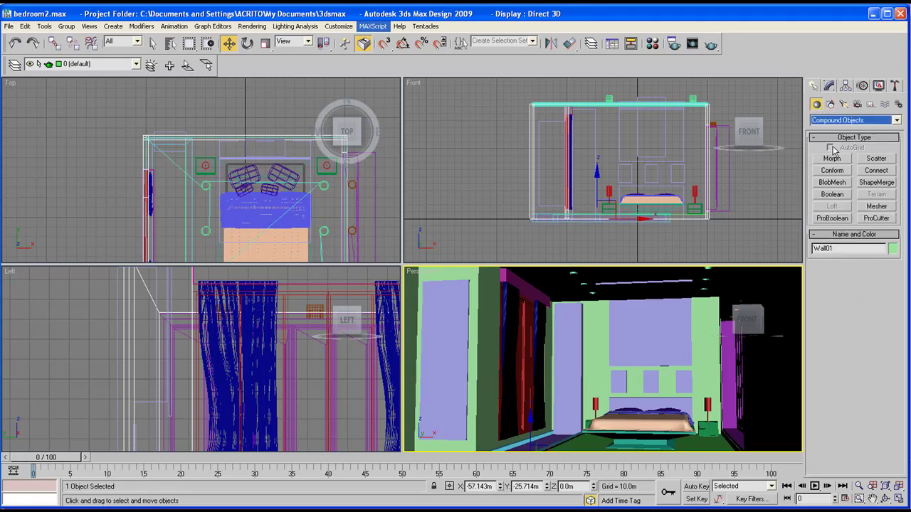
click(833, 197)
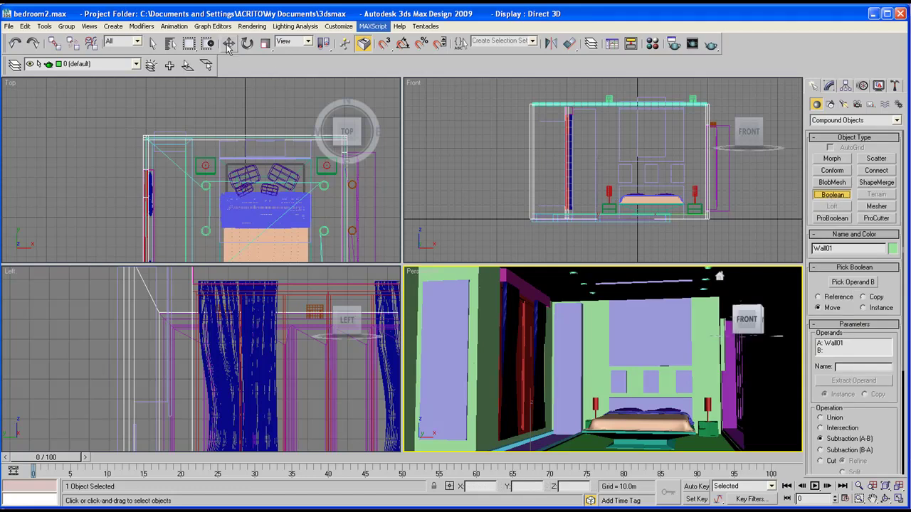
Step: Make one copy of the corner box about 23 m along Y, outside the headboard wall
click(228, 44)
click(172, 137)
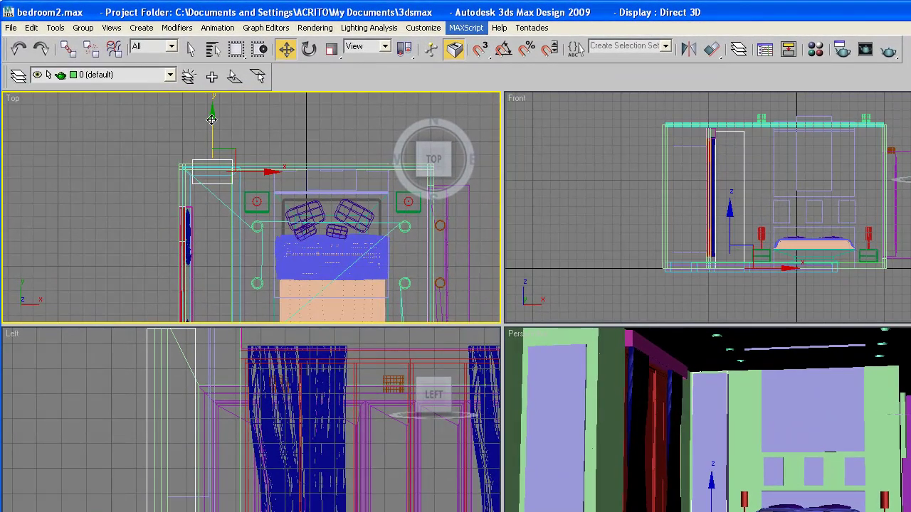
shift+drag(211, 119, 213, 90)
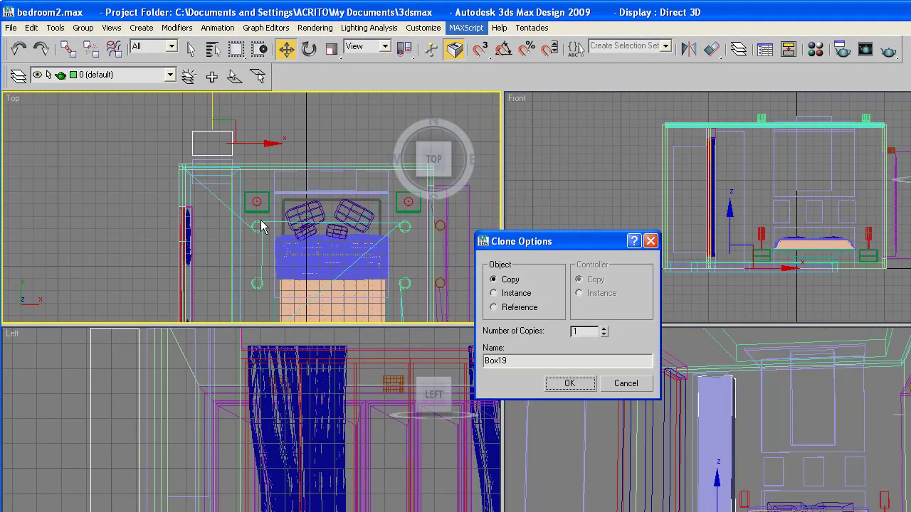
click(570, 384)
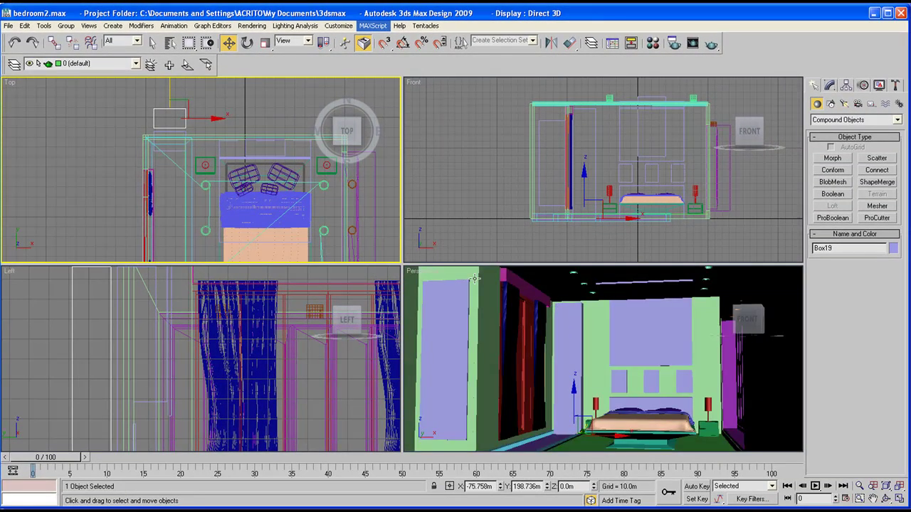
Step: Cut the tall corner opening in the headboard wall by Boolean-subtracting the corner box from the wall
click(475, 277)
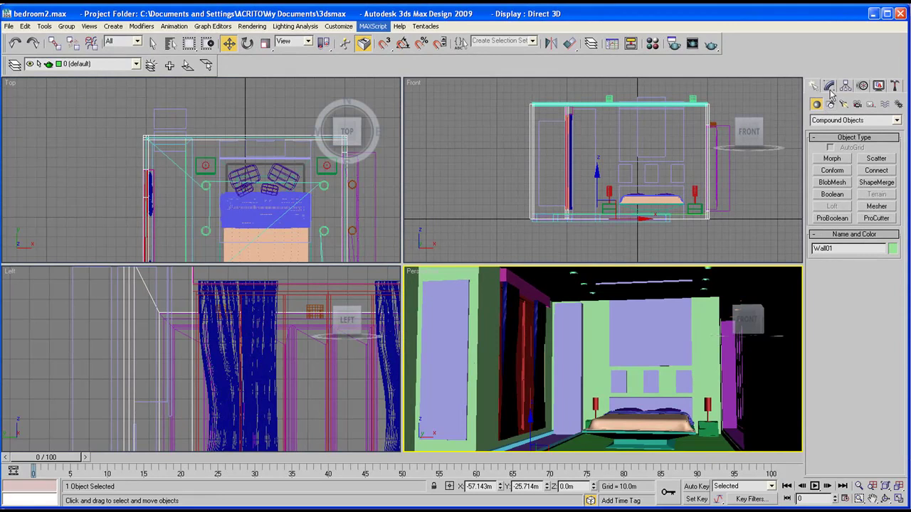
click(838, 196)
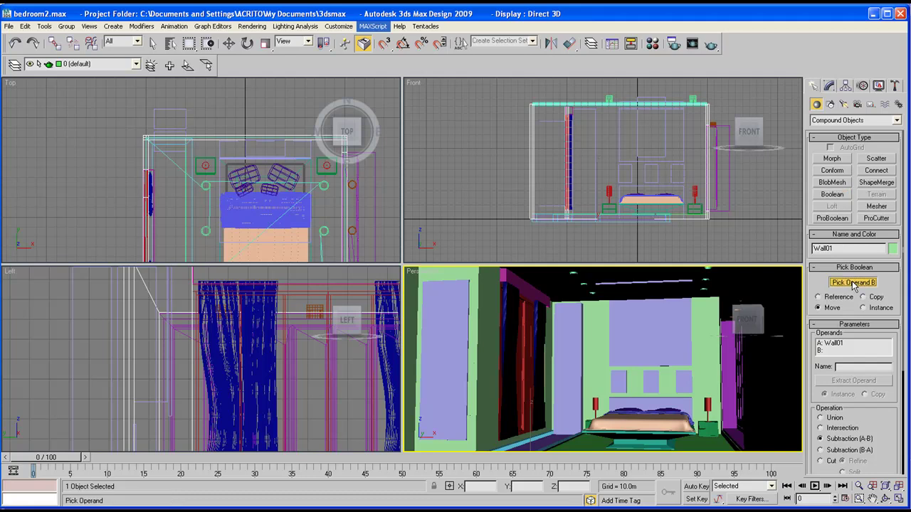
click(569, 335)
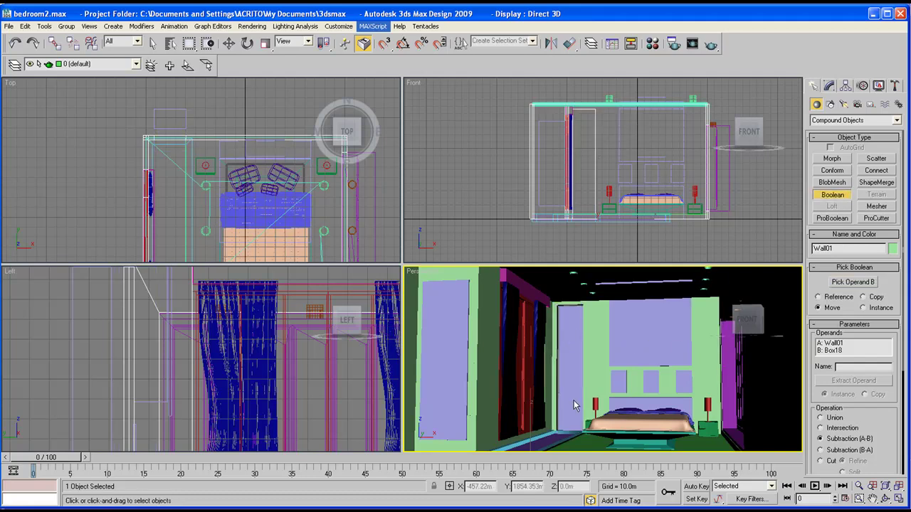
Step: Move the copied box outside the headboard wall about 11.6 m along negative Y into the new opening
click(230, 44)
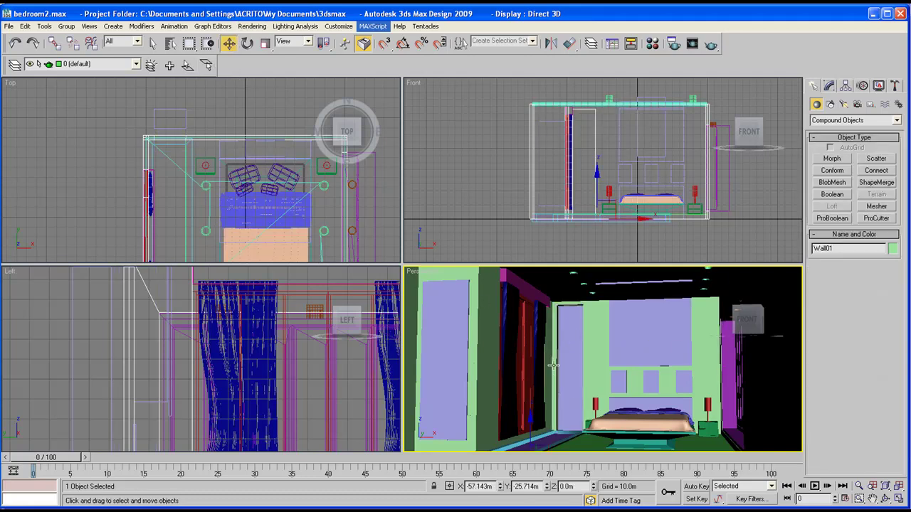
scroll(554, 365, up, 5)
click(184, 163)
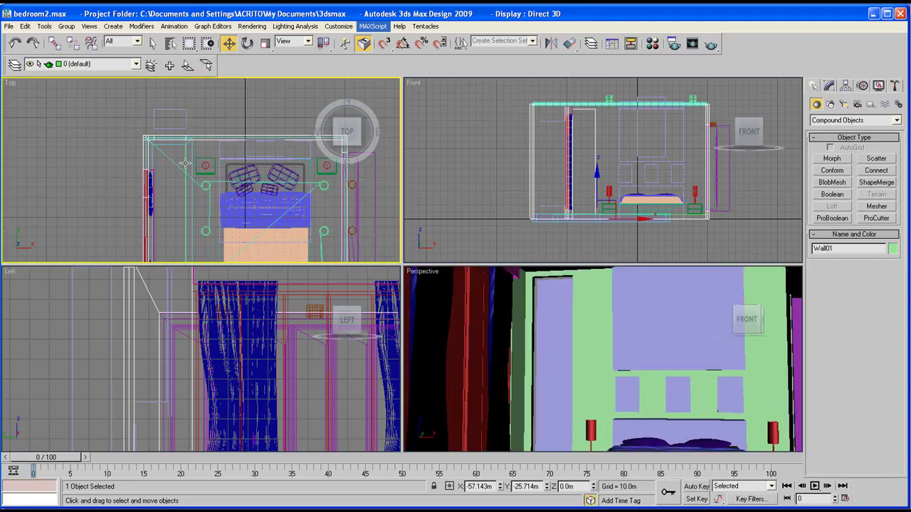
click(169, 109)
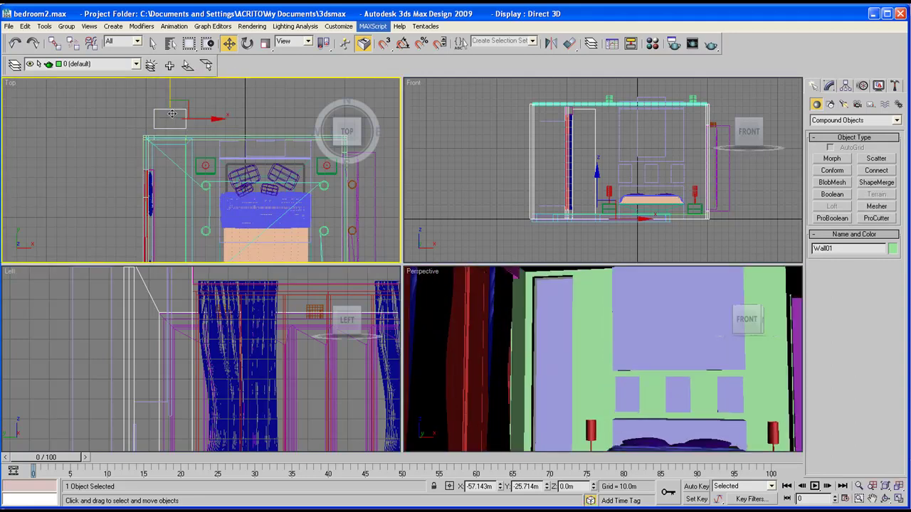
drag(170, 89, 170, 102)
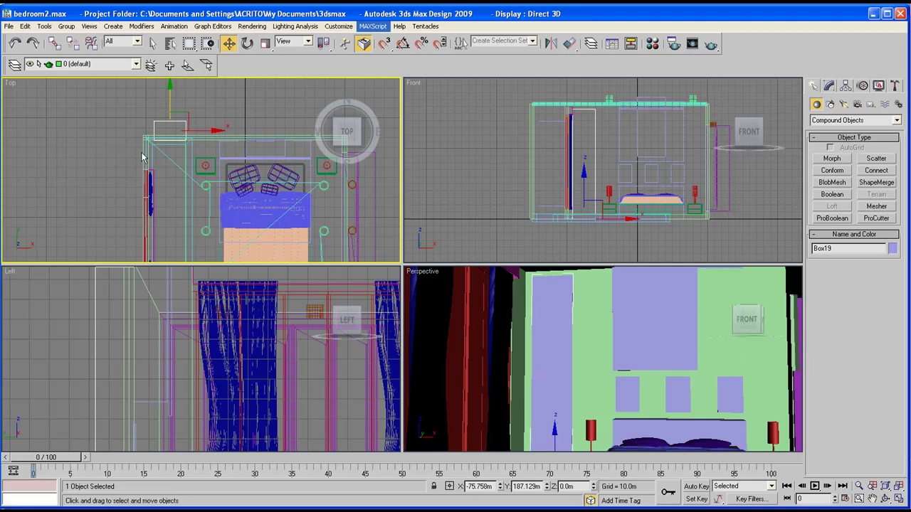
Step: Make one copy of the niche box about 24 m along Y, outside the headboard wall
middle_drag(143, 154, 147, 197)
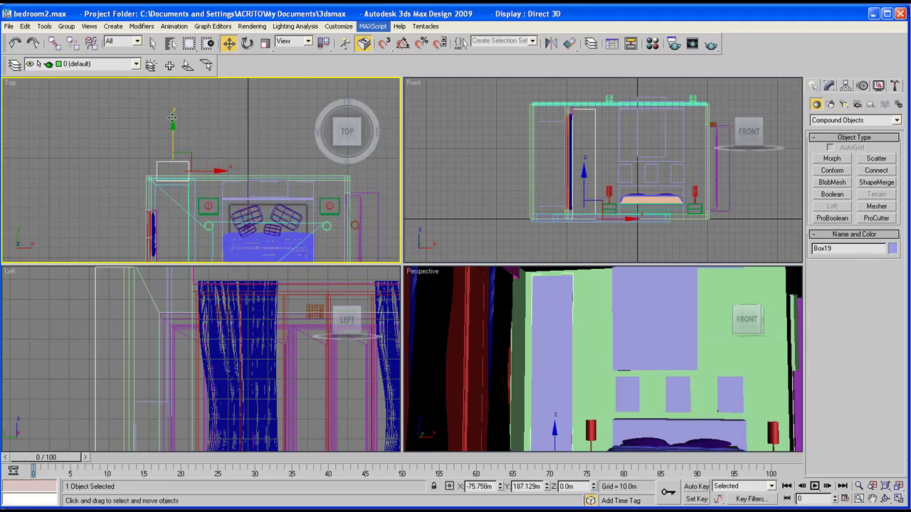
shift+drag(172, 118, 172, 94)
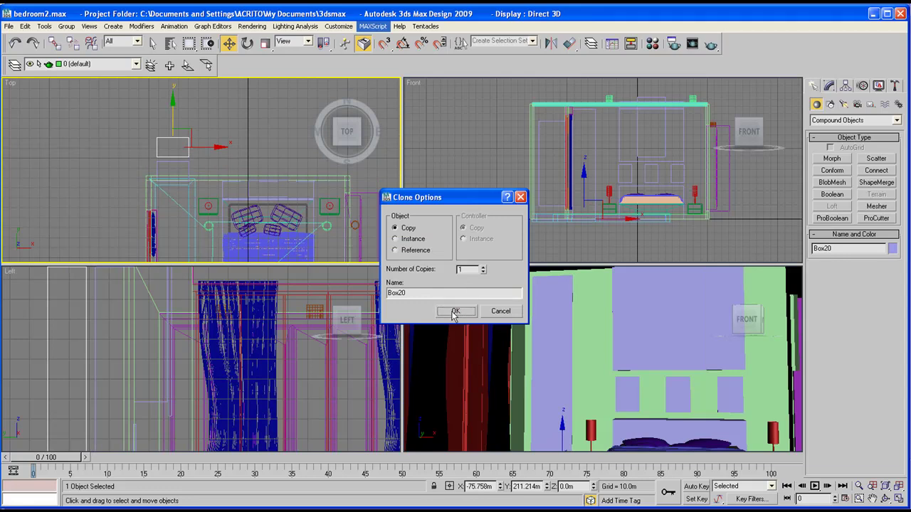
click(455, 312)
Step: Add an Edit Poly modifier to the box that fills the wall opening
click(187, 165)
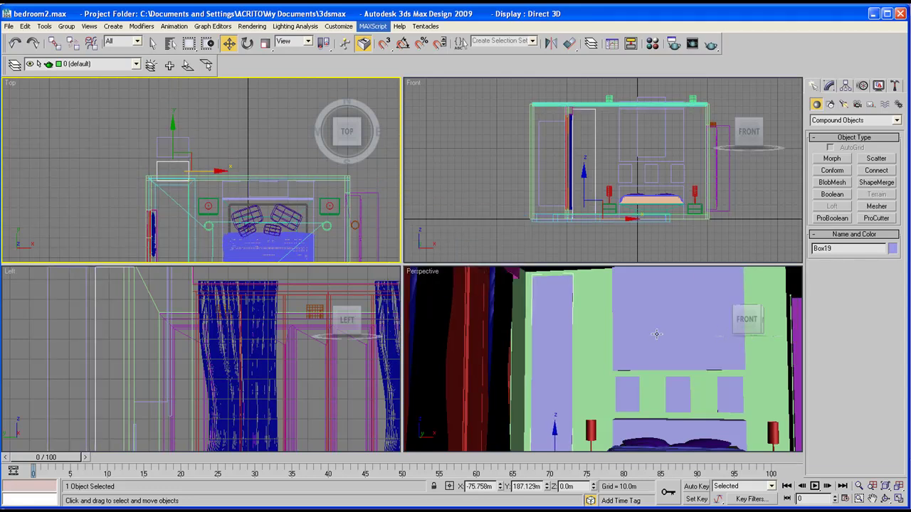
click(830, 87)
click(896, 119)
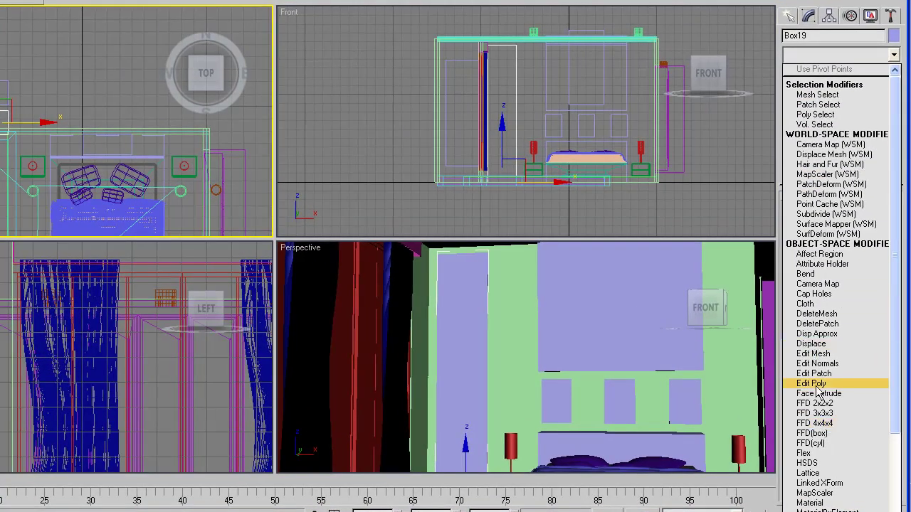
click(816, 383)
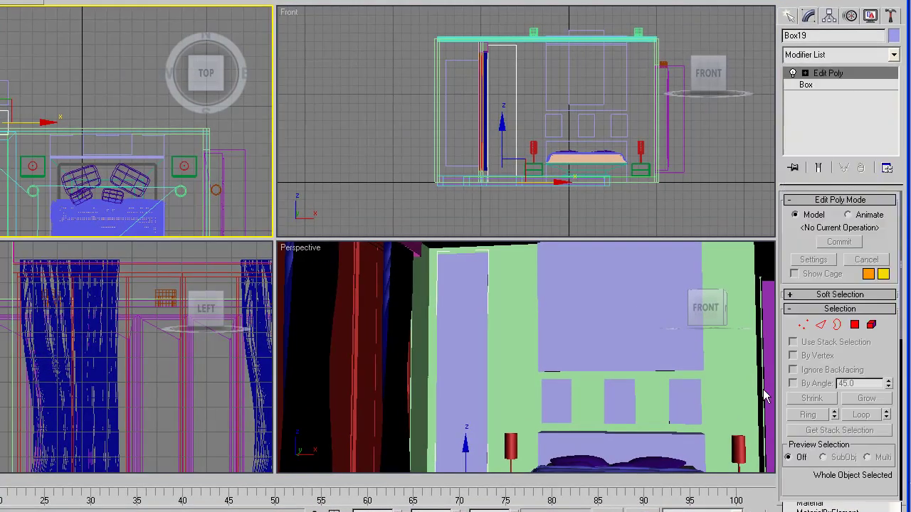
Step: Inset the niche box's room-facing polygon to leave a narrow frame and extrude the inner polygon inward as a recess
click(462, 297)
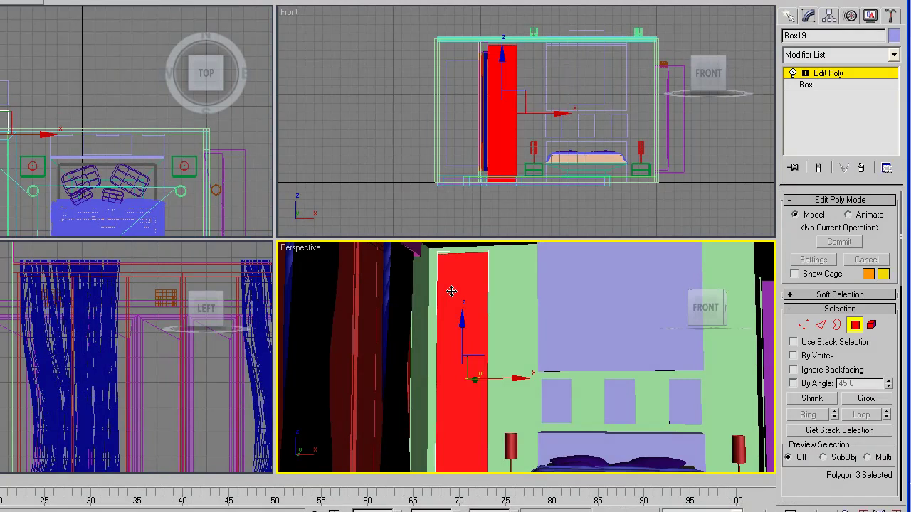
mouse_move(869, 486)
mouse_down()
mouse_move(829, 317)
mouse_move(828, 201)
mouse_move(841, 226)
mouse_move(851, 43)
mouse_move(859, 56)
mouse_up()
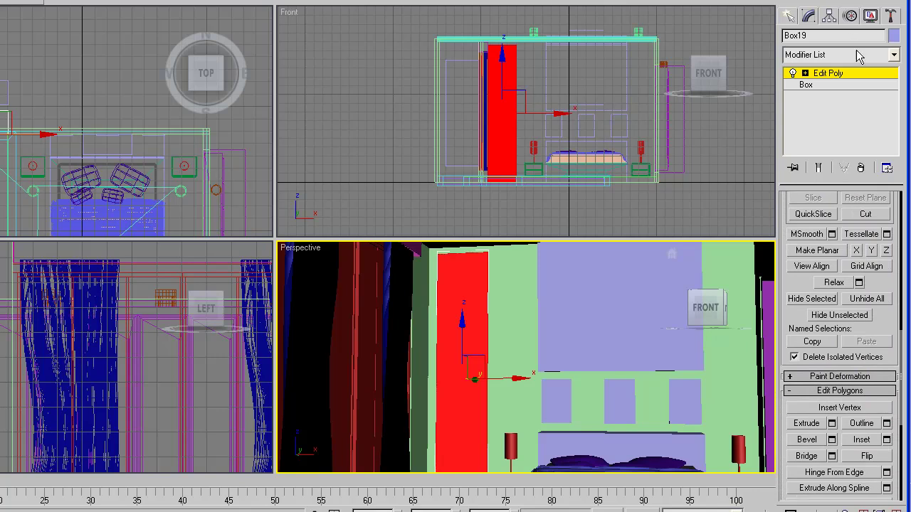
click(868, 441)
drag(471, 347, 470, 338)
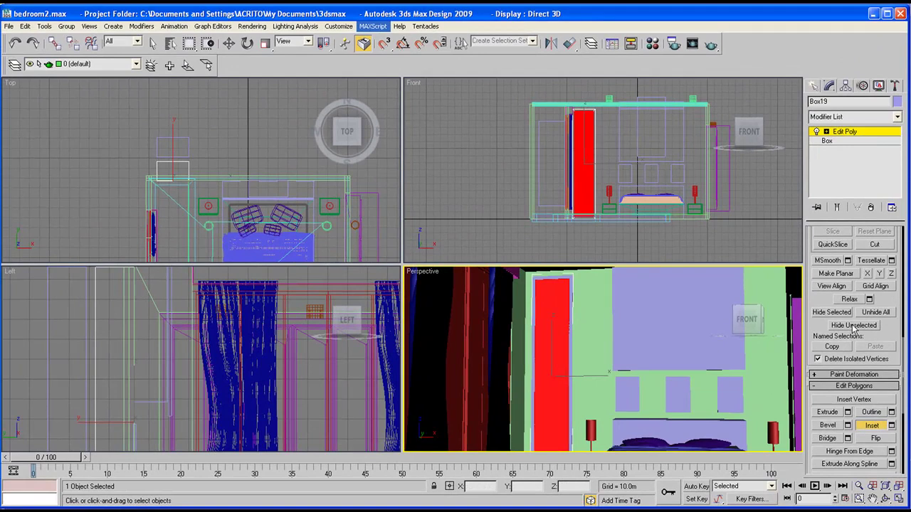
mouse_move(543, 340)
mouse_down()
mouse_move(545, 328)
mouse_move(546, 358)
mouse_up()
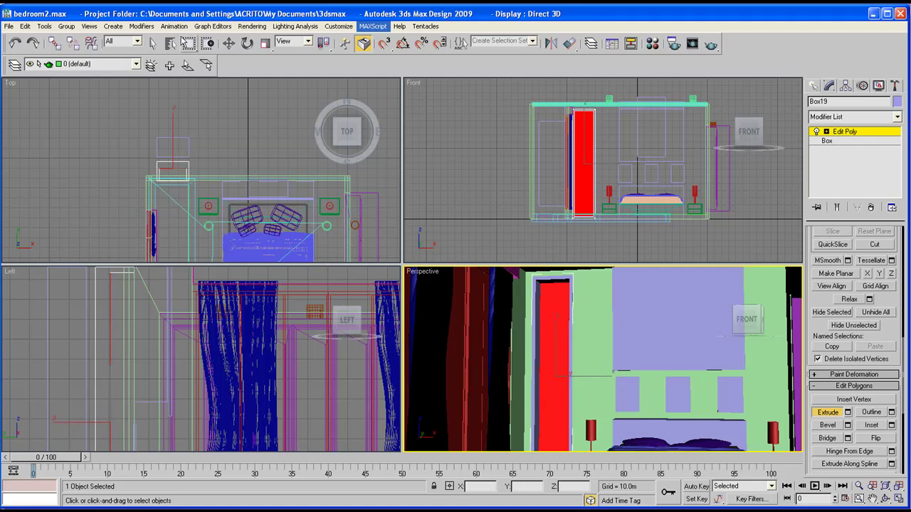
right_click(230, 140)
click(735, 428)
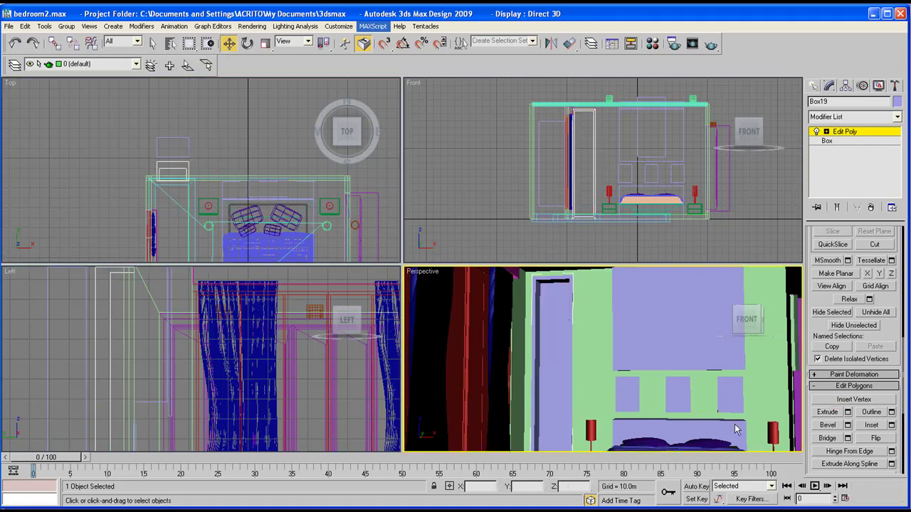
Step: Try to scale up the recessed niche box in the headboard wall's corner
click(899, 501)
click(886, 500)
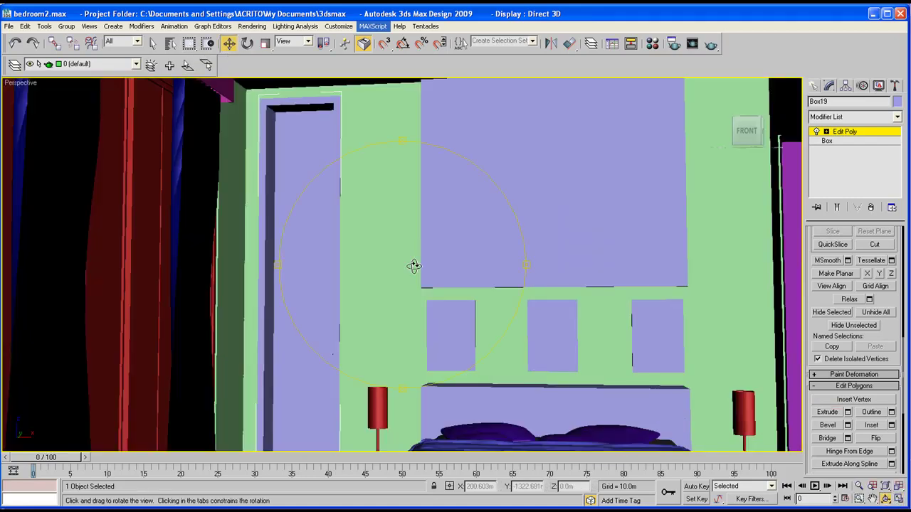
drag(415, 266, 445, 254)
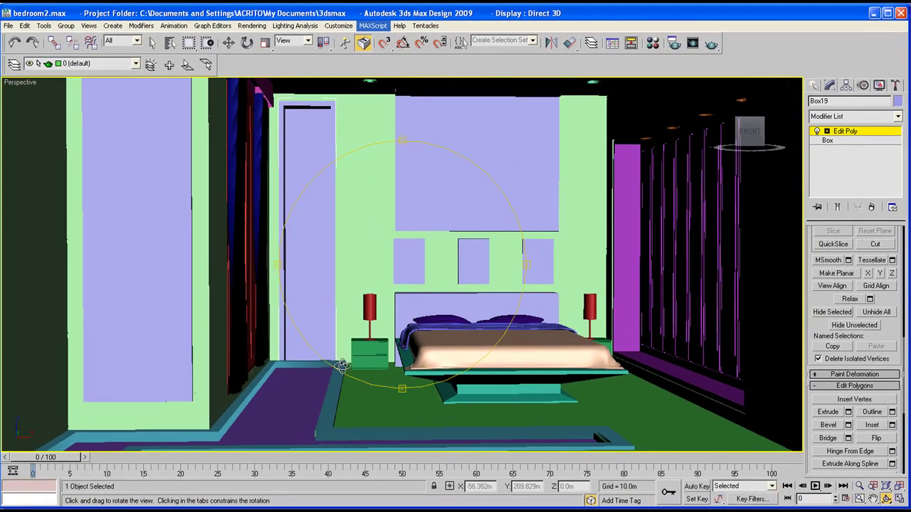
drag(388, 257, 389, 258)
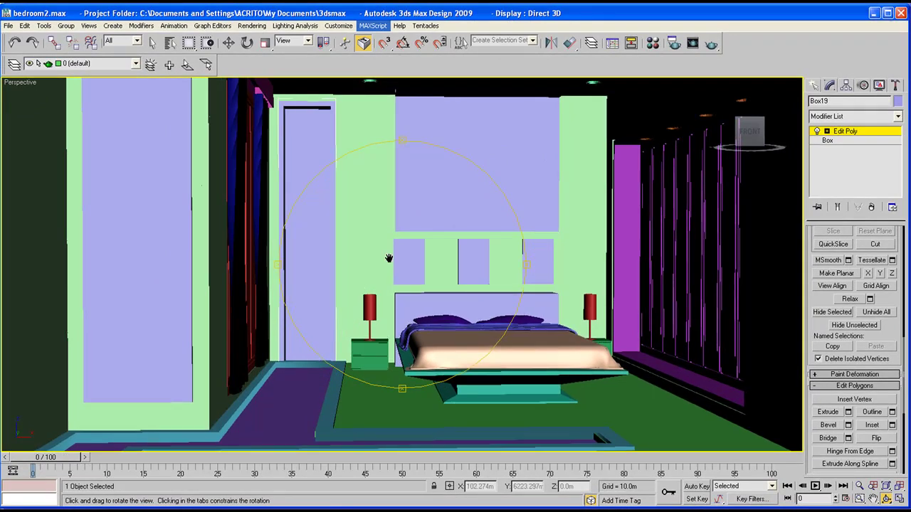
click(265, 44)
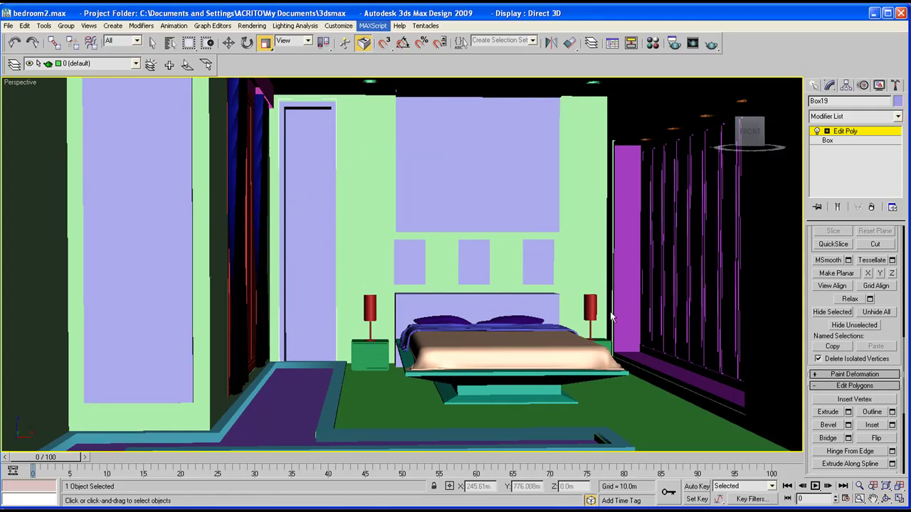
click(813, 85)
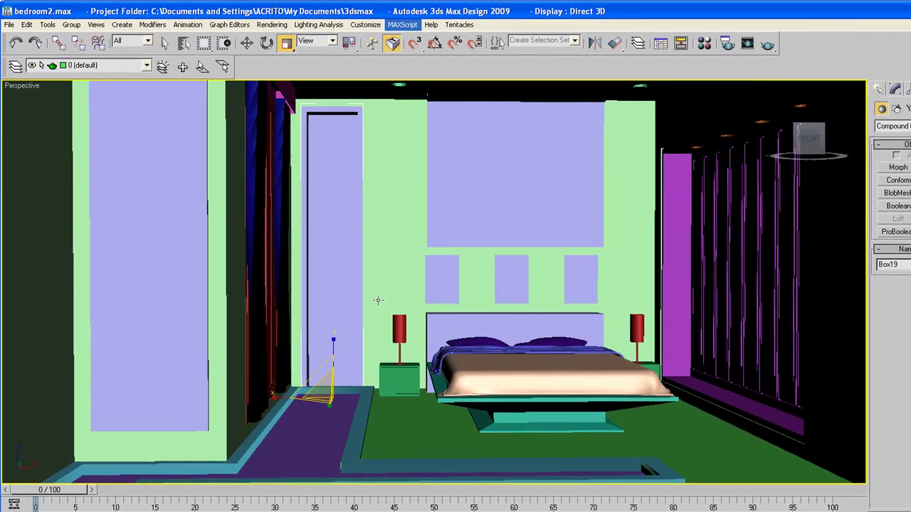
drag(323, 390, 322, 368)
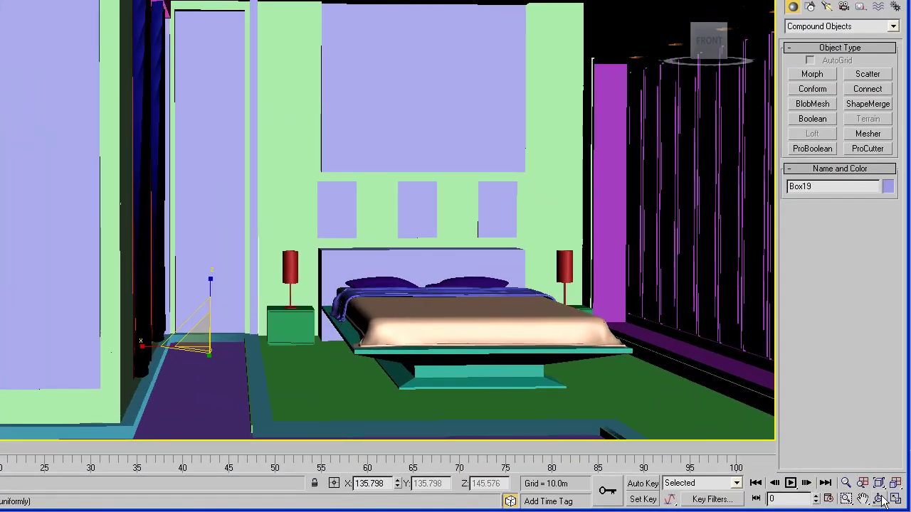
click(880, 499)
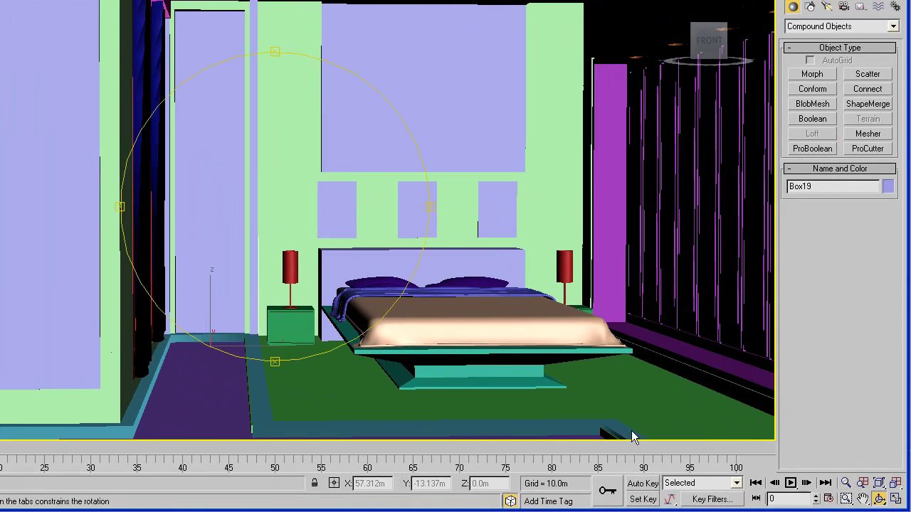
drag(319, 223, 304, 240)
scroll(315, 237, up, 3)
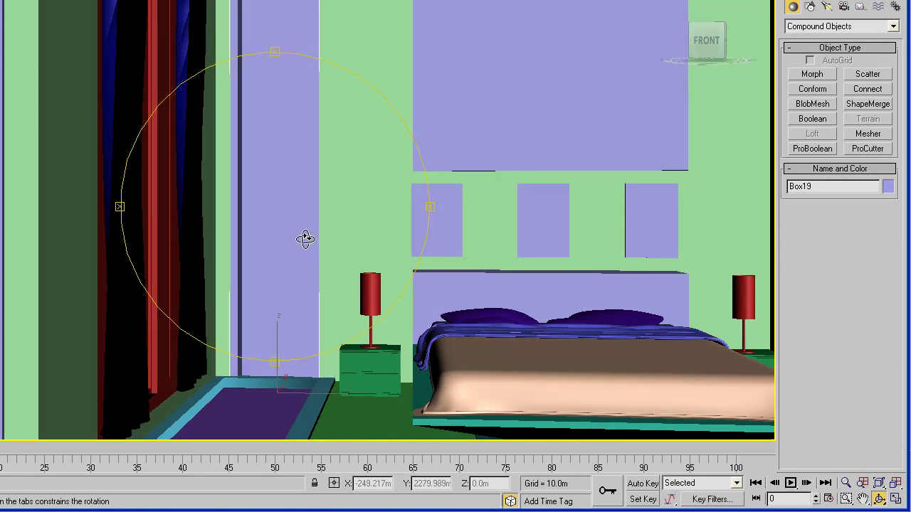
drag(305, 239, 743, 407)
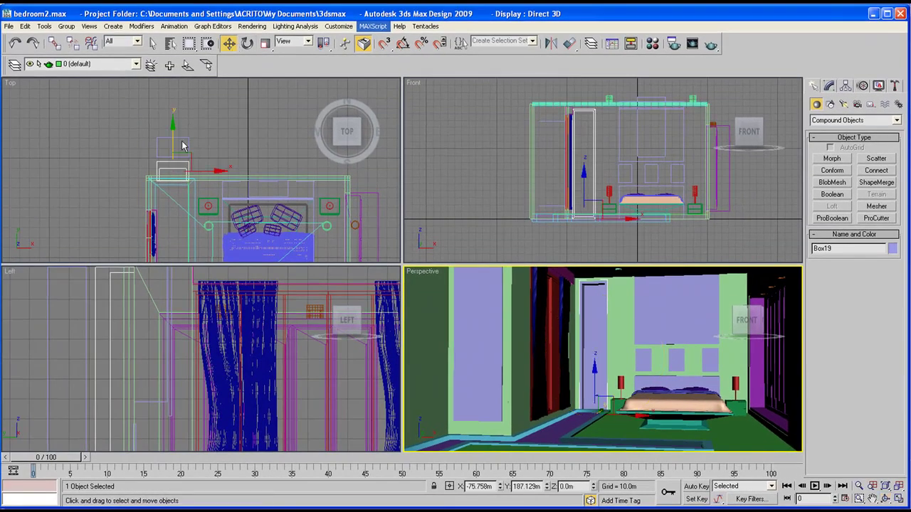
Step: Scale the copied box outside the headboard wall down along Y into a thin panel
click(183, 146)
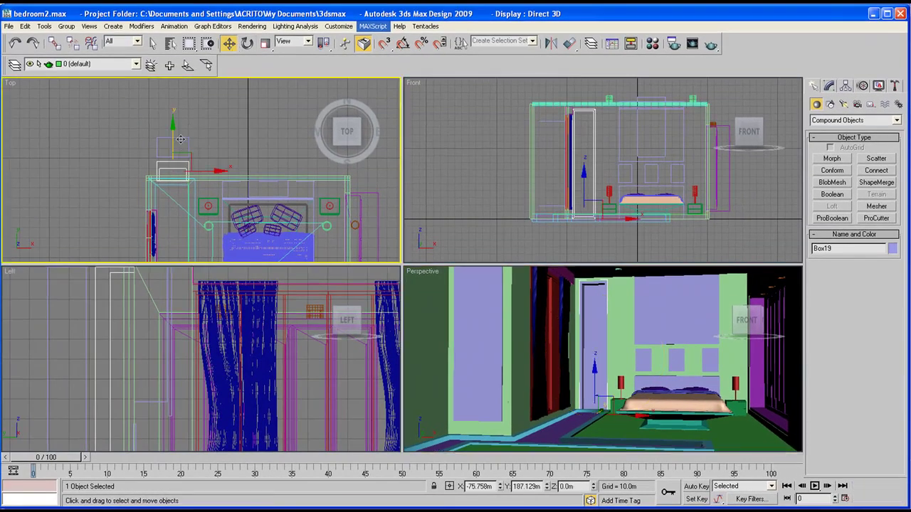
mouse_move(291, 102)
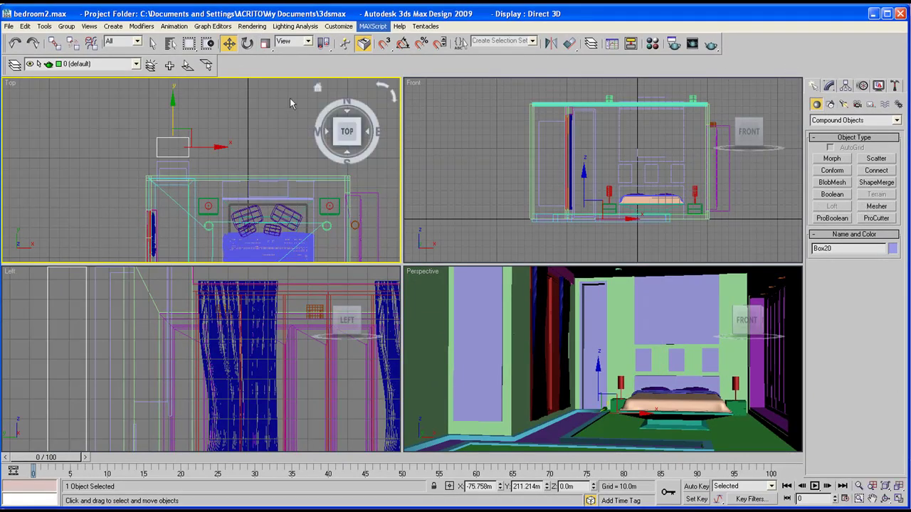
click(265, 44)
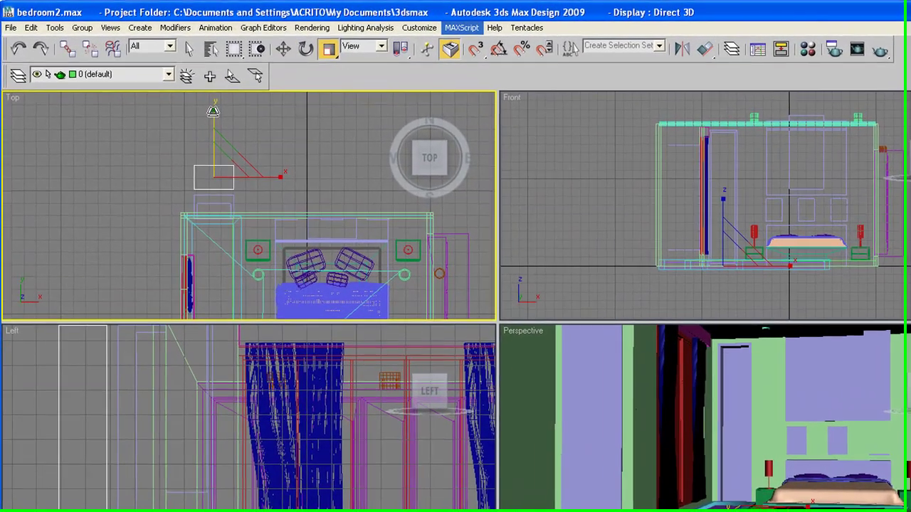
drag(173, 100, 175, 176)
click(285, 48)
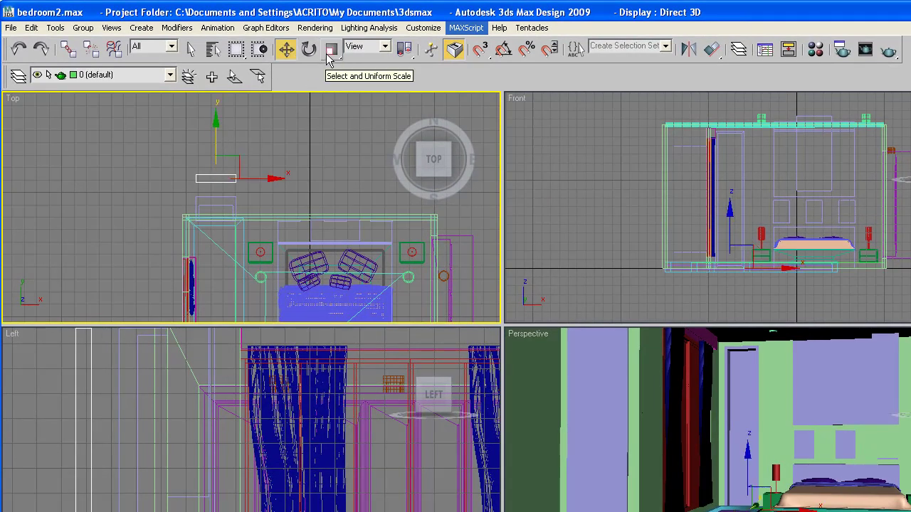
Step: Scale the thin panel slightly narrower along X and lower along Z so it fits inside the niche frame
click(331, 48)
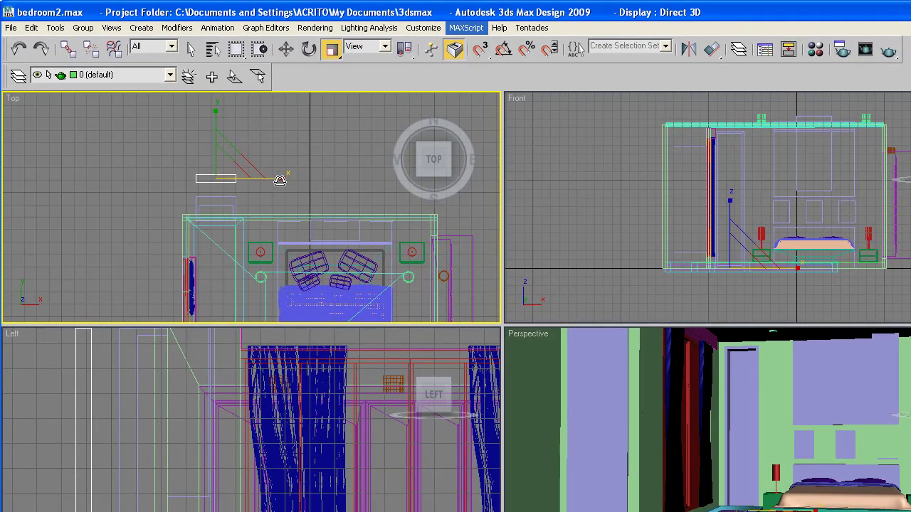
drag(280, 180, 274, 175)
right_click(701, 184)
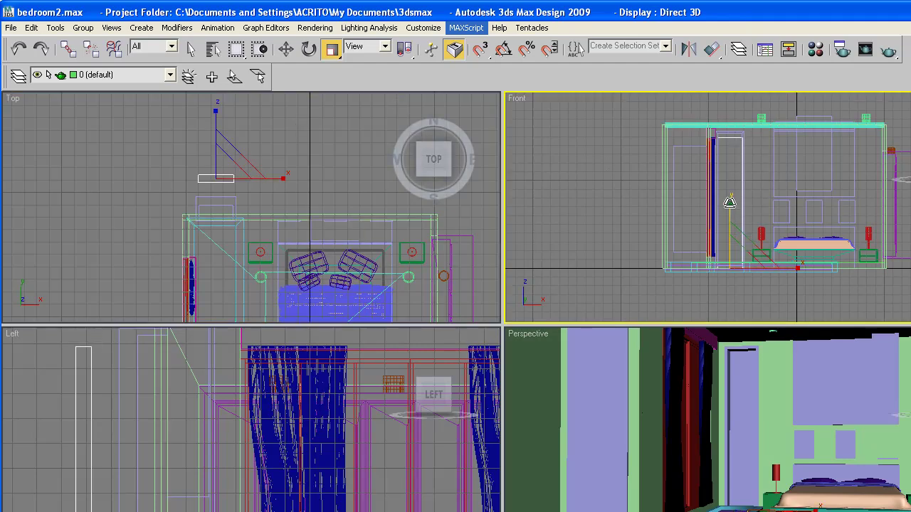
Step: Move the thin panel about 25.8 m along negative Y into the recessed niche frame
click(286, 50)
right_click(216, 150)
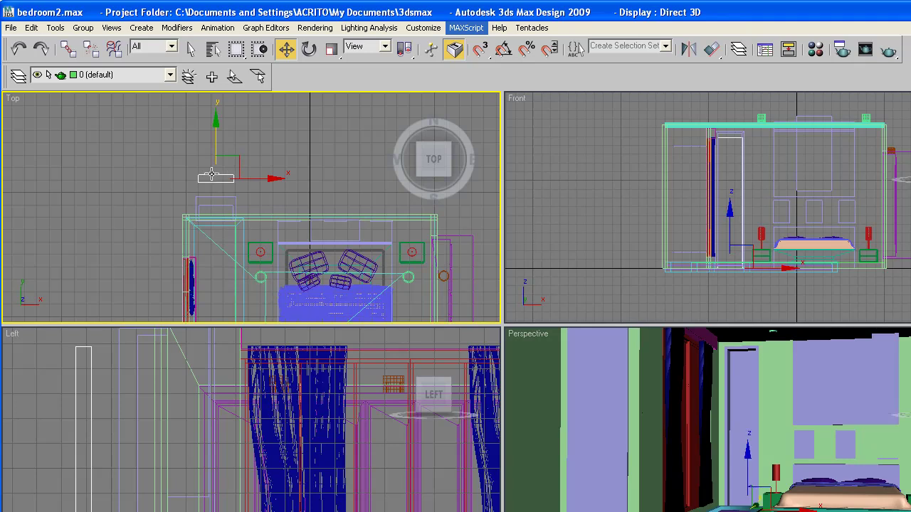
drag(216, 143, 215, 153)
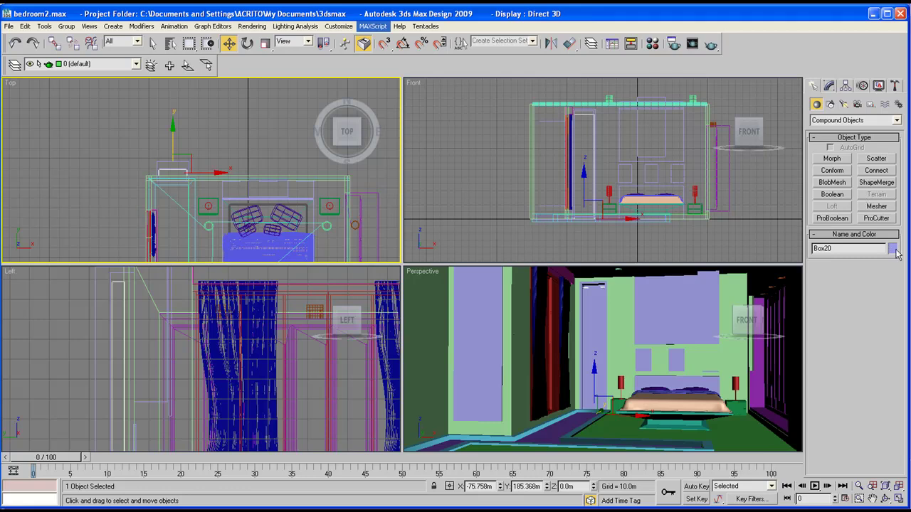
Step: Colour the thin inner panel magenta and raise it about 5.1 m along Z within the niche frame
click(893, 249)
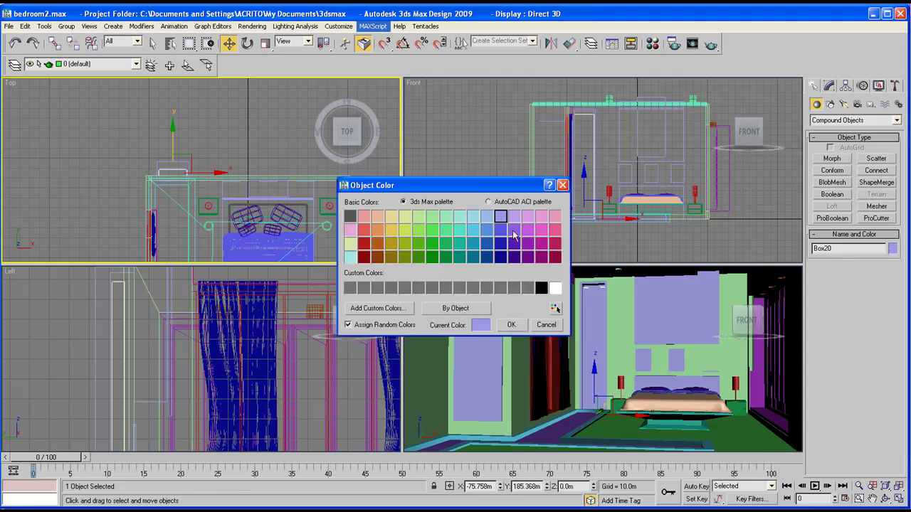
click(540, 243)
click(513, 325)
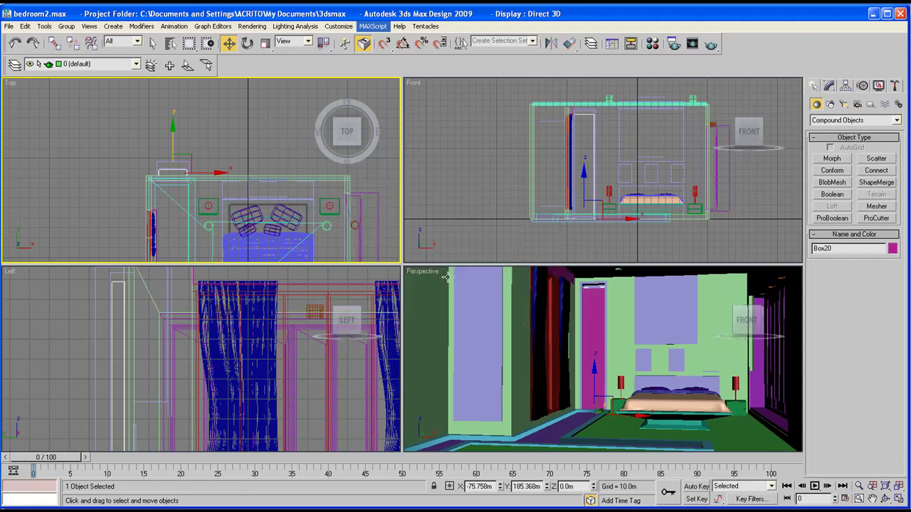
click(583, 177)
drag(583, 176, 574, 163)
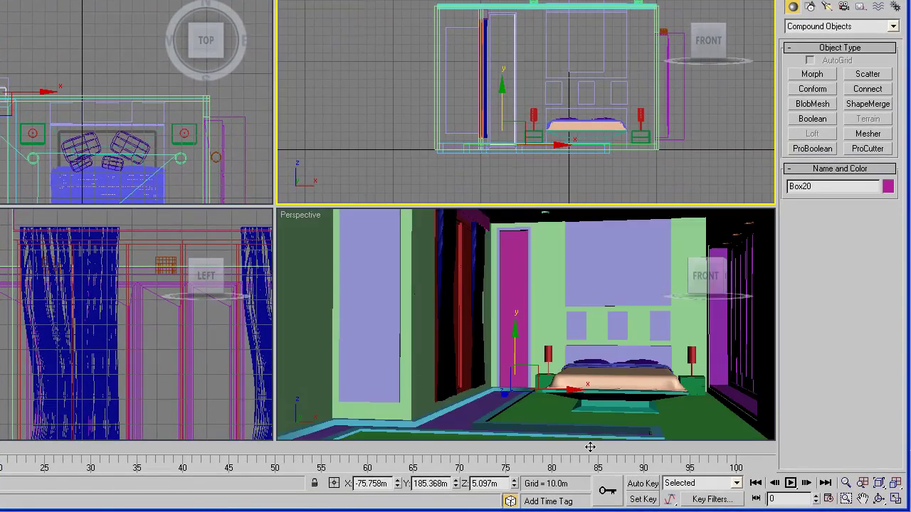
click(580, 380)
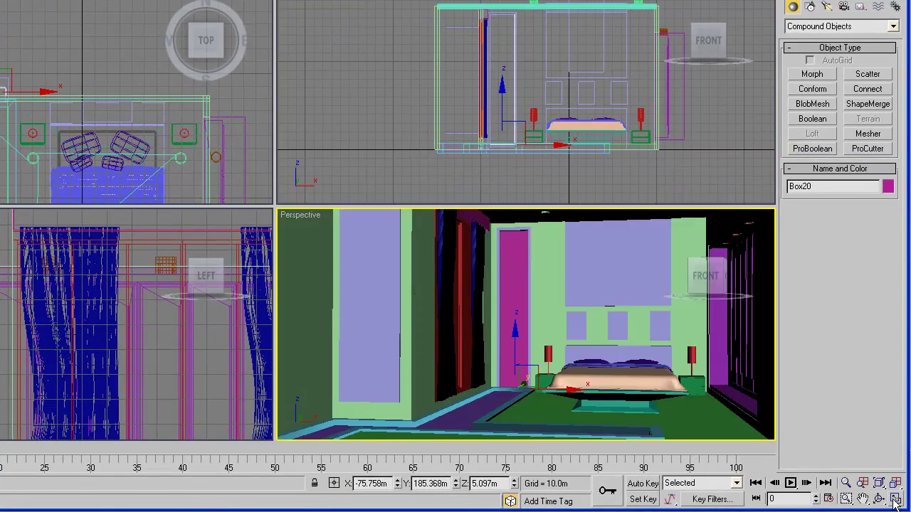
Step: Maximize the Perspective viewport and save the scene file
click(896, 502)
click(880, 499)
drag(303, 195, 304, 199)
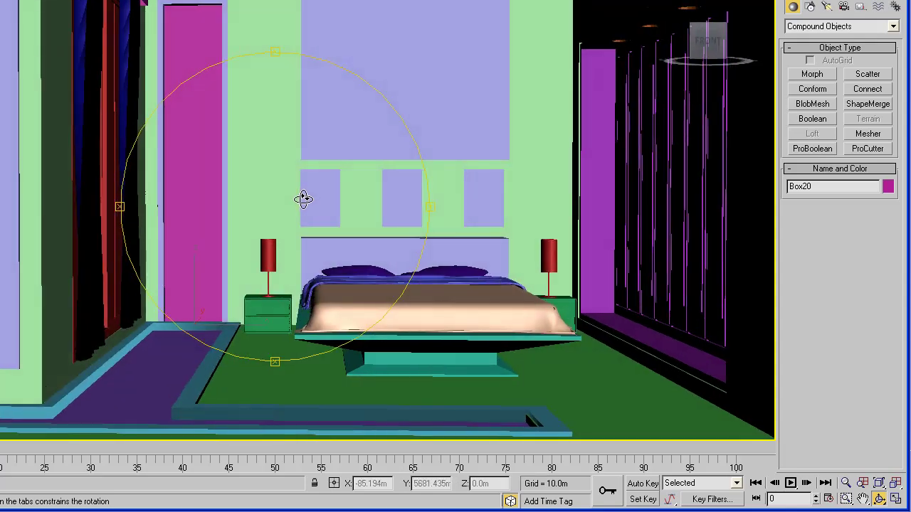
scroll(303, 199, down, 3)
middle_drag(303, 200, 244, 187)
scroll(248, 204, up, 3)
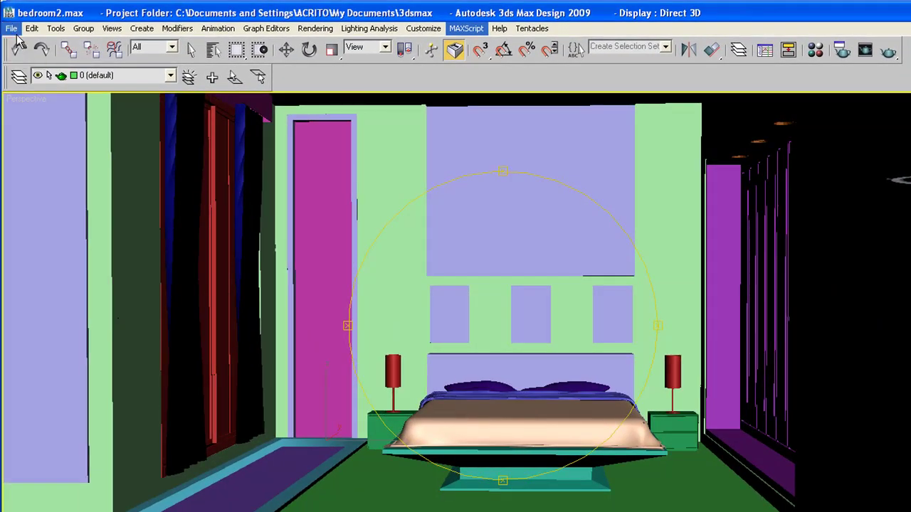
click(11, 28)
click(41, 122)
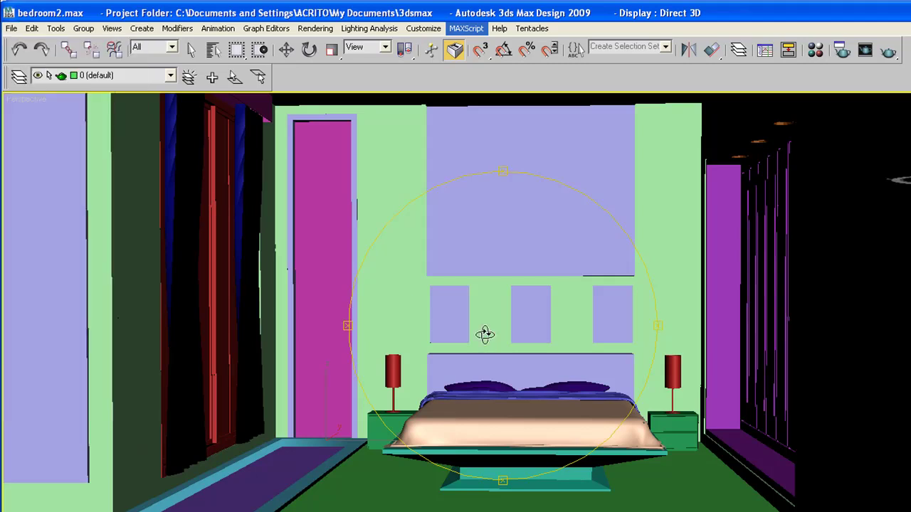
Step: Try to move the two window curtains slightly upward along Z
mouse_move(466, 340)
mouse_down()
mouse_move(491, 341)
mouse_move(448, 323)
mouse_move(464, 338)
mouse_move(458, 330)
mouse_up()
middle_drag(437, 299, 437, 299)
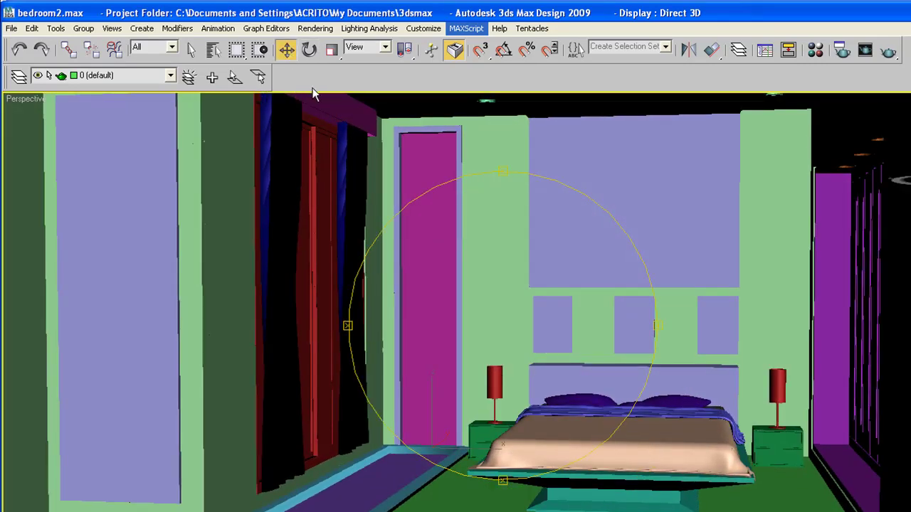
middle_drag(372, 200, 373, 225)
click(280, 171)
ctrl+click(350, 196)
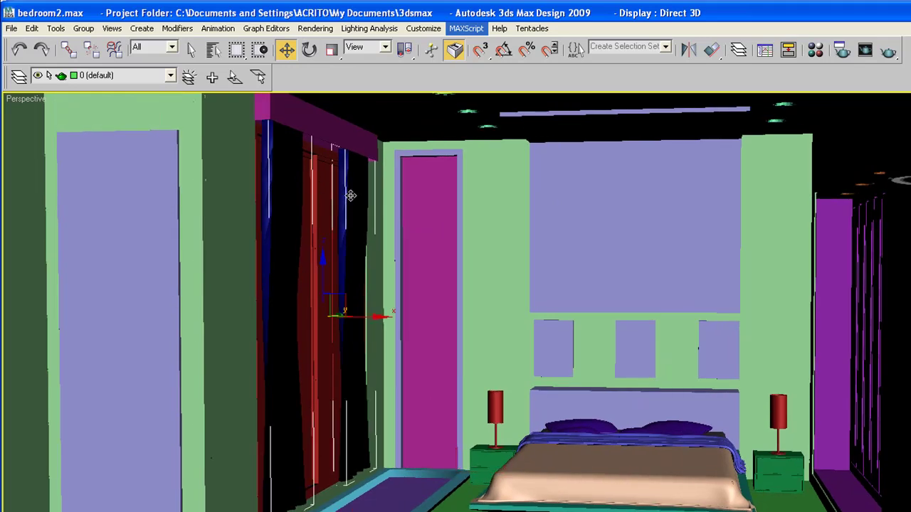
drag(324, 258, 325, 250)
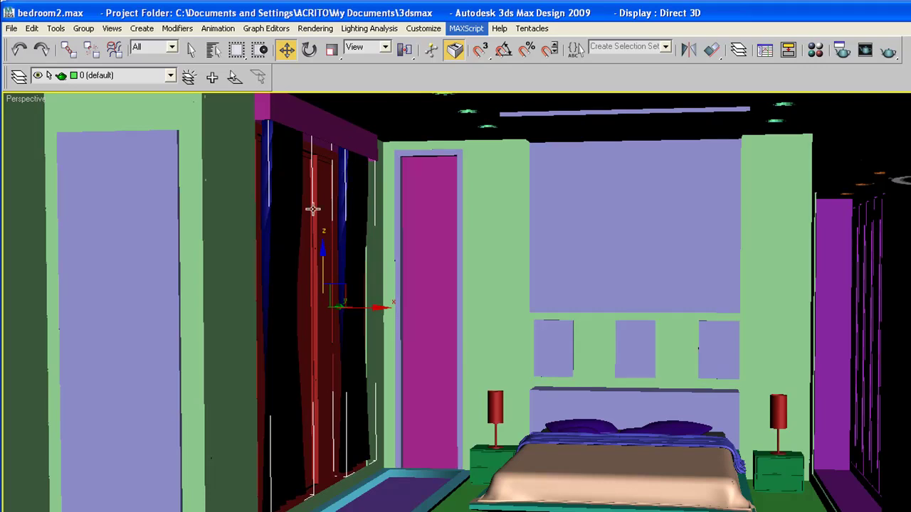
key(ctrl+z)
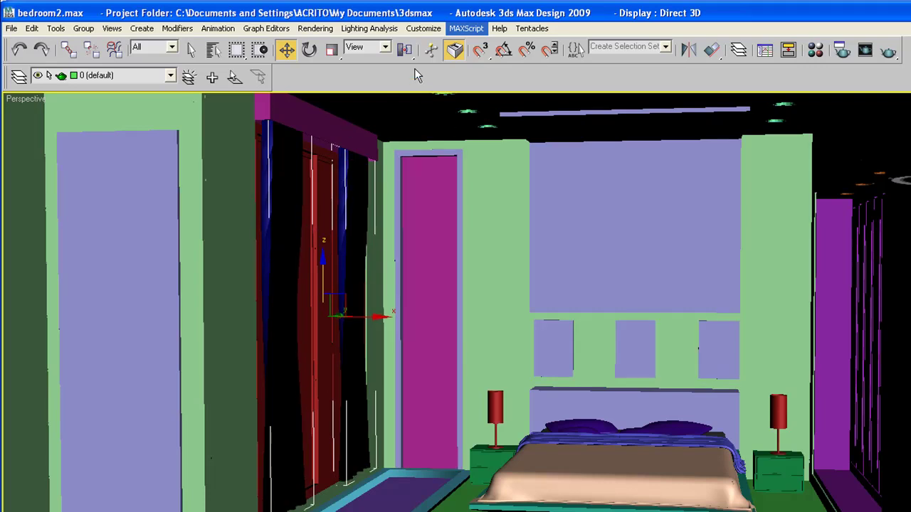
click(333, 53)
click(321, 243)
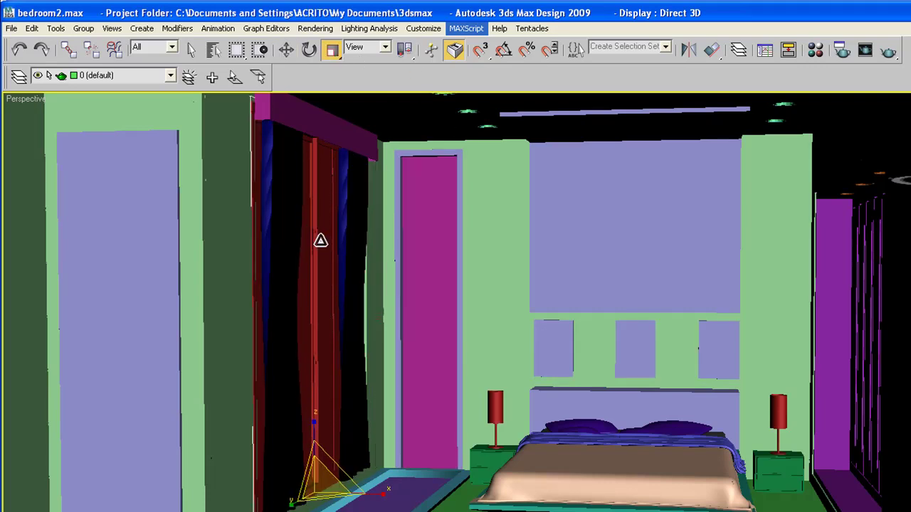
click(287, 50)
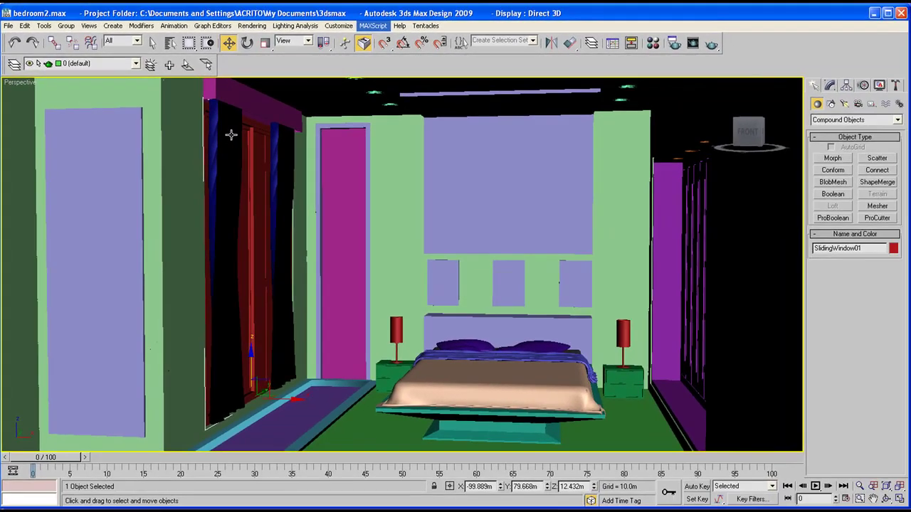
click(543, 249)
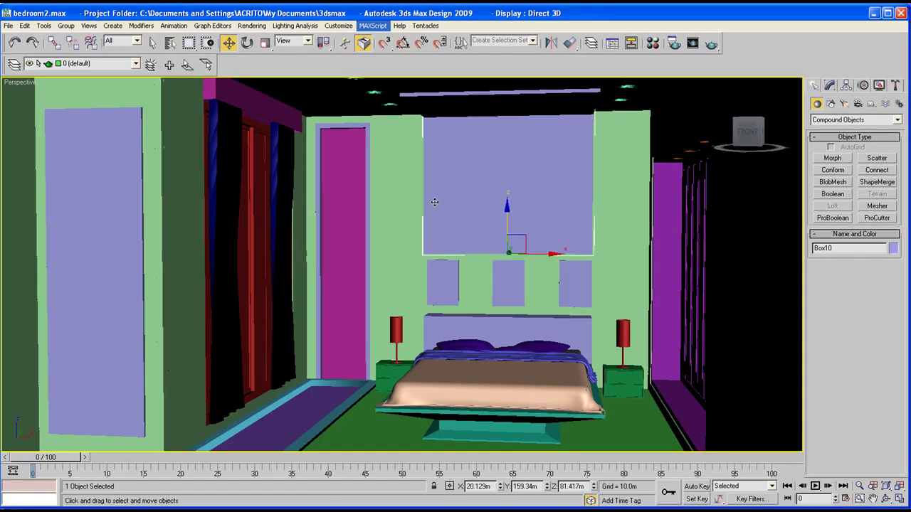
Step: Select both window curtains and scale them slightly taller along Z so they reach towards the pelmet
click(288, 146)
ctrl+click(220, 121)
click(266, 43)
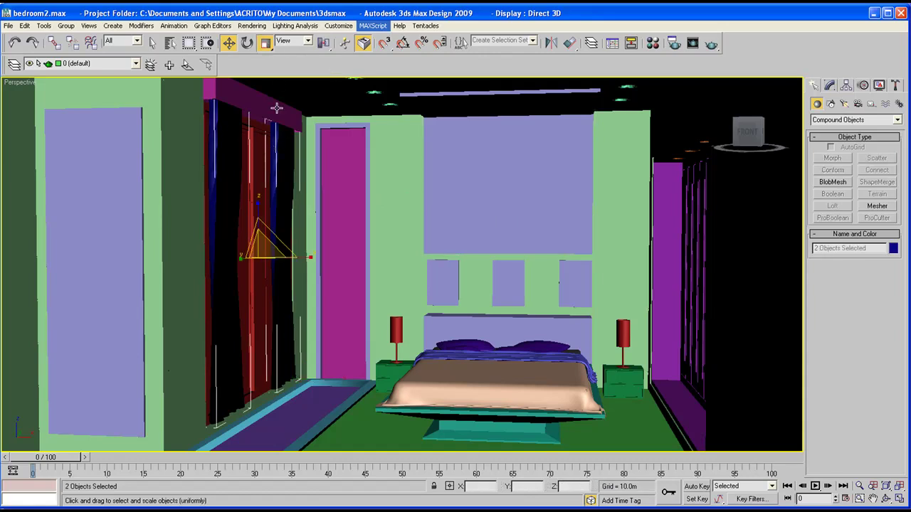
drag(259, 208, 258, 201)
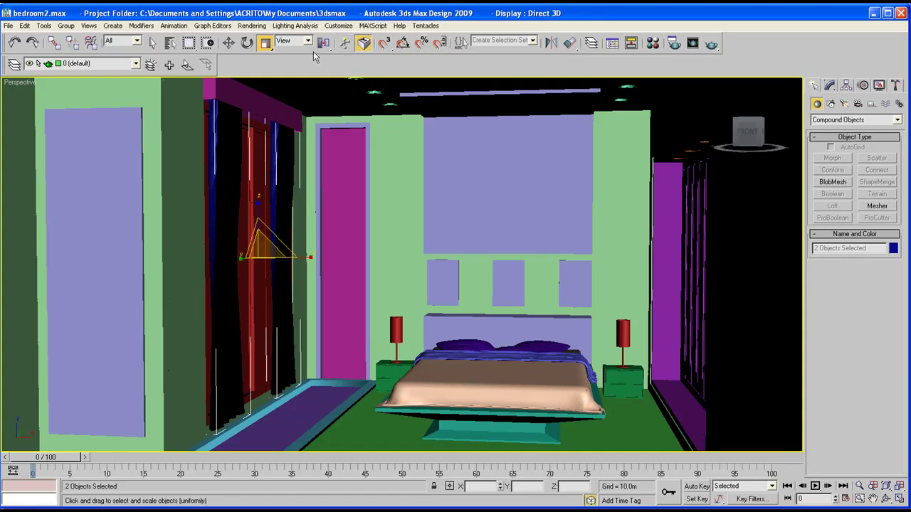
click(228, 43)
click(439, 249)
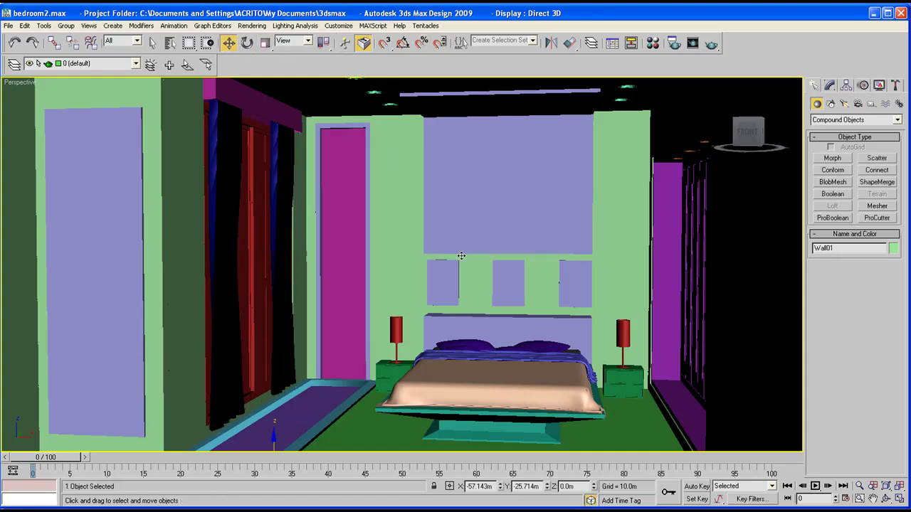
Step: Examine the headboard wall, its corner niche, the bed and the side wall from several angles
middle_drag(459, 256, 444, 253)
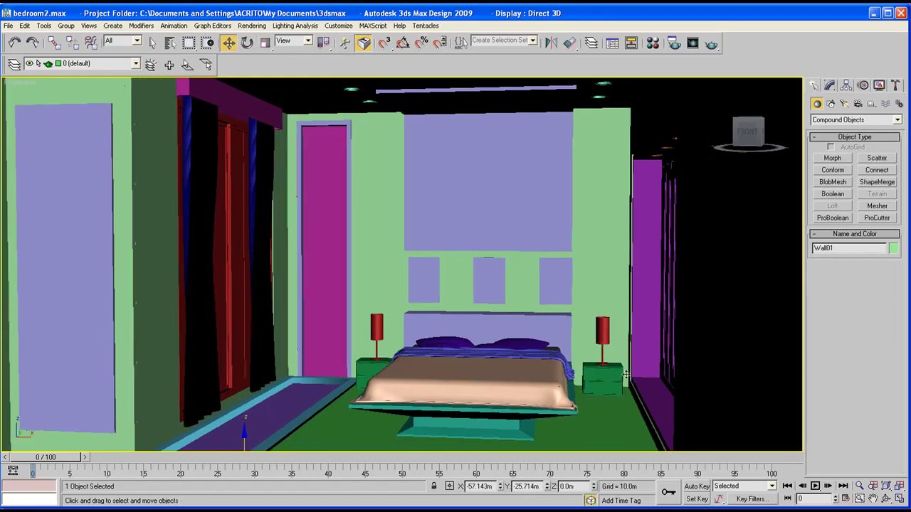
click(887, 499)
drag(389, 275, 336, 287)
middle_drag(340, 286, 408, 273)
drag(410, 270, 415, 273)
middle_drag(447, 292, 420, 275)
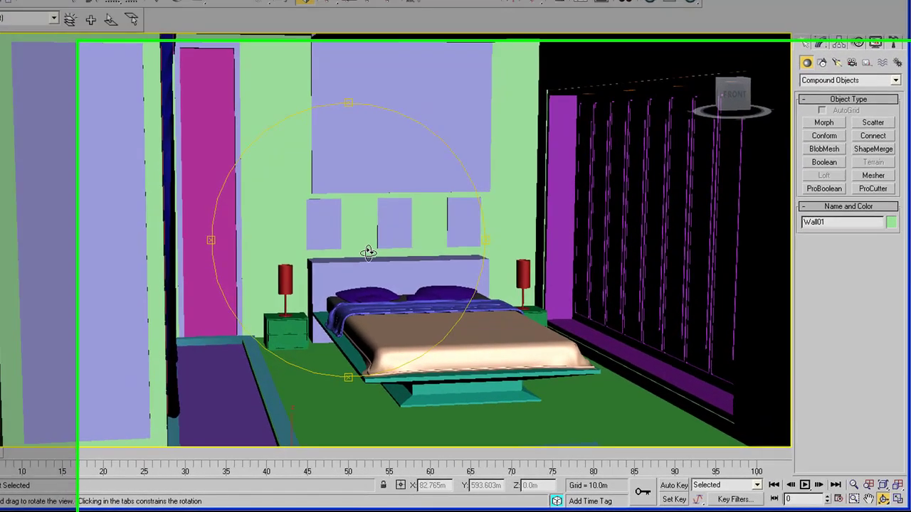
drag(420, 274, 432, 281)
middle_drag(431, 280, 417, 272)
drag(311, 225, 151, 185)
drag(256, 244, 295, 222)
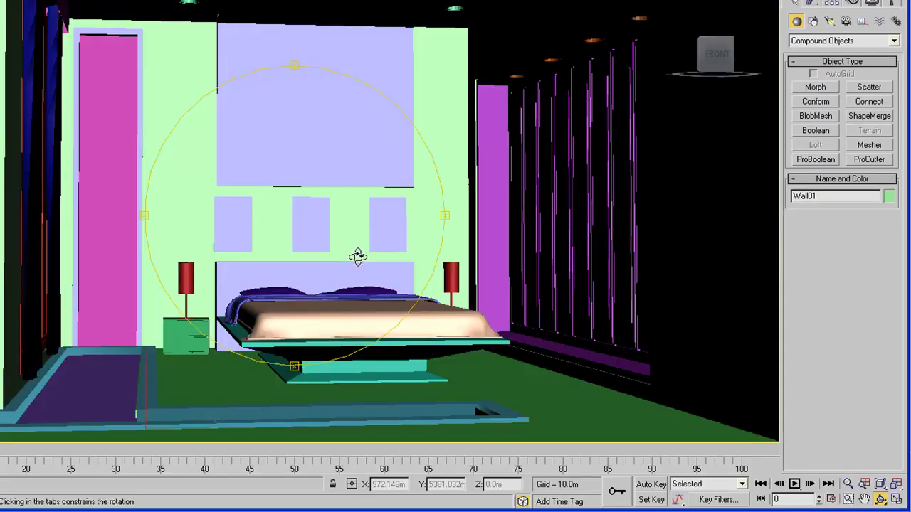
drag(353, 250, 324, 240)
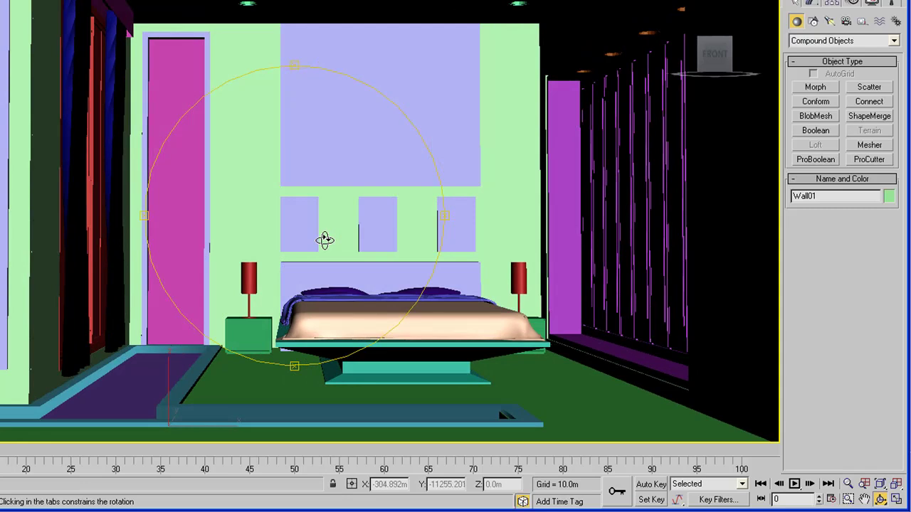